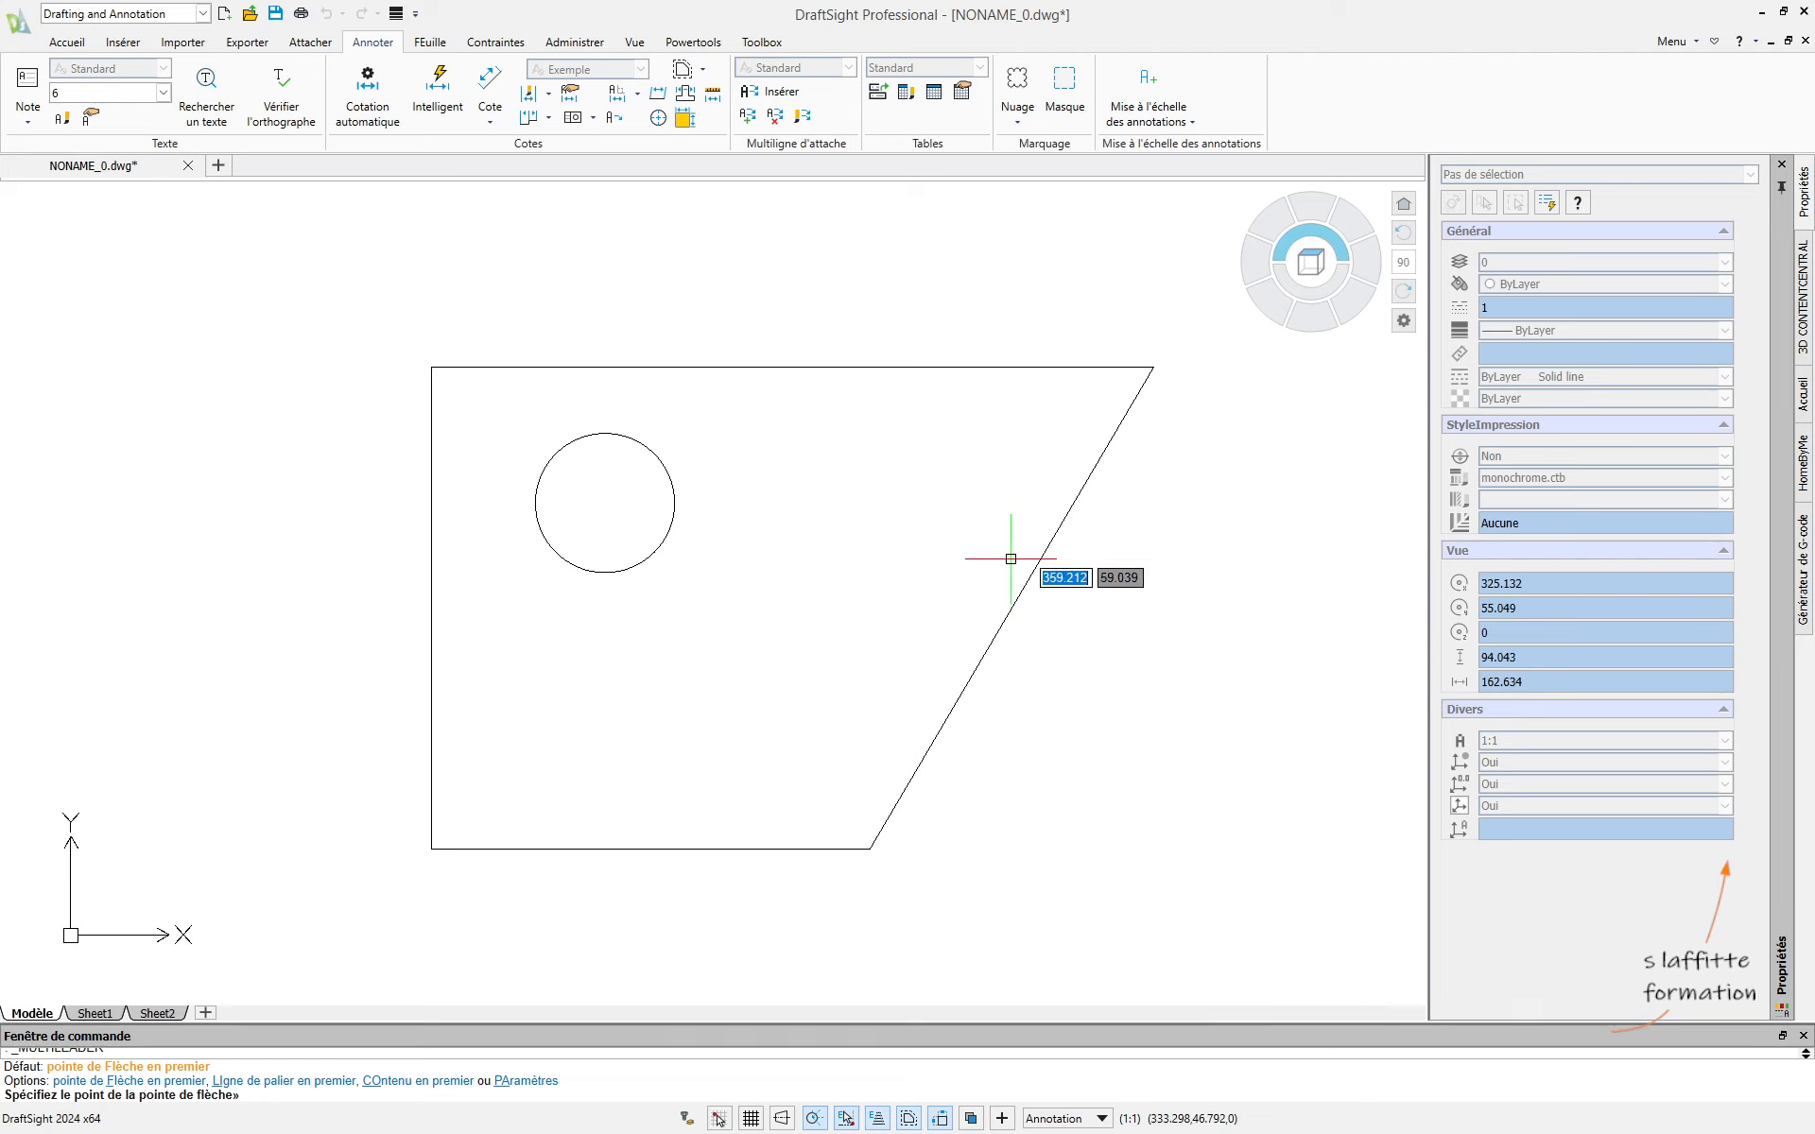
Place a multileader pointing at the outline's upper-left corner, with its landing up and to the left and the note "coin sup. gauche".
scroll(1062, 665, down, 2)
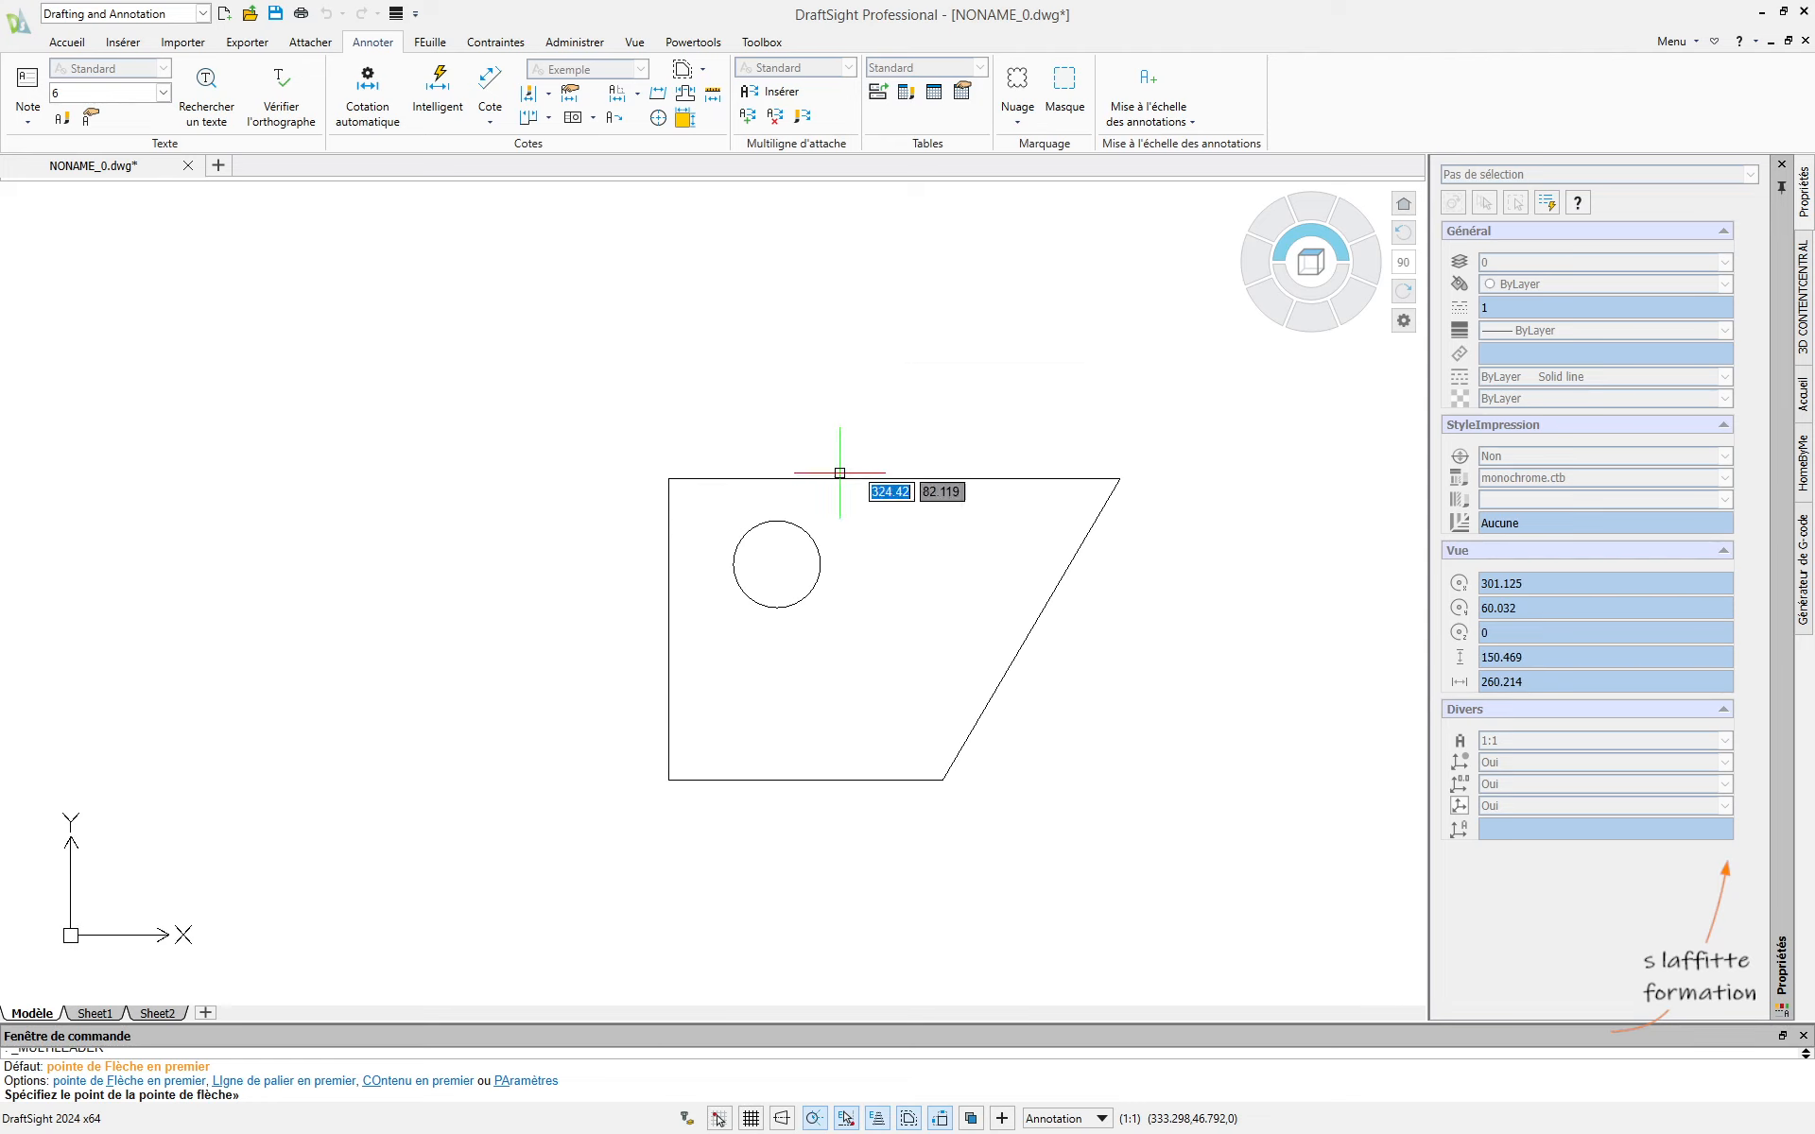
click(668, 479)
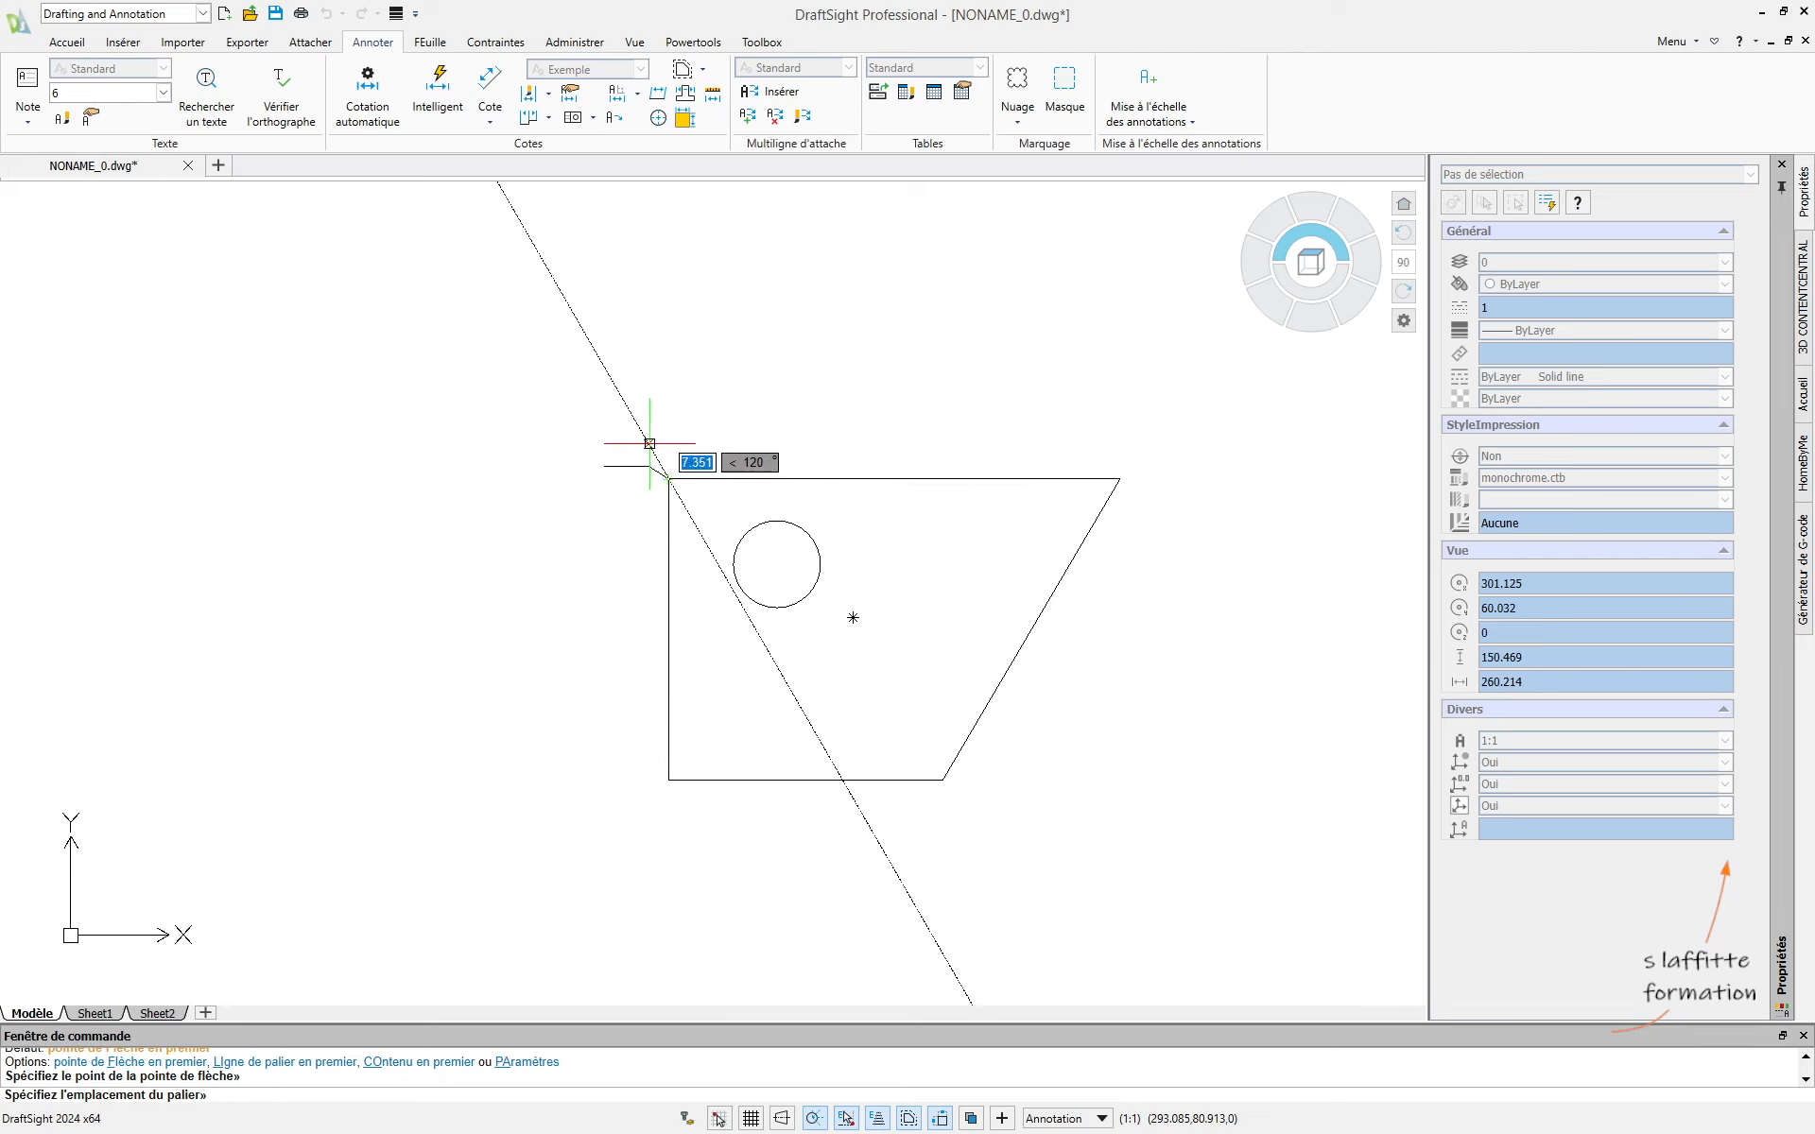
click(628, 399)
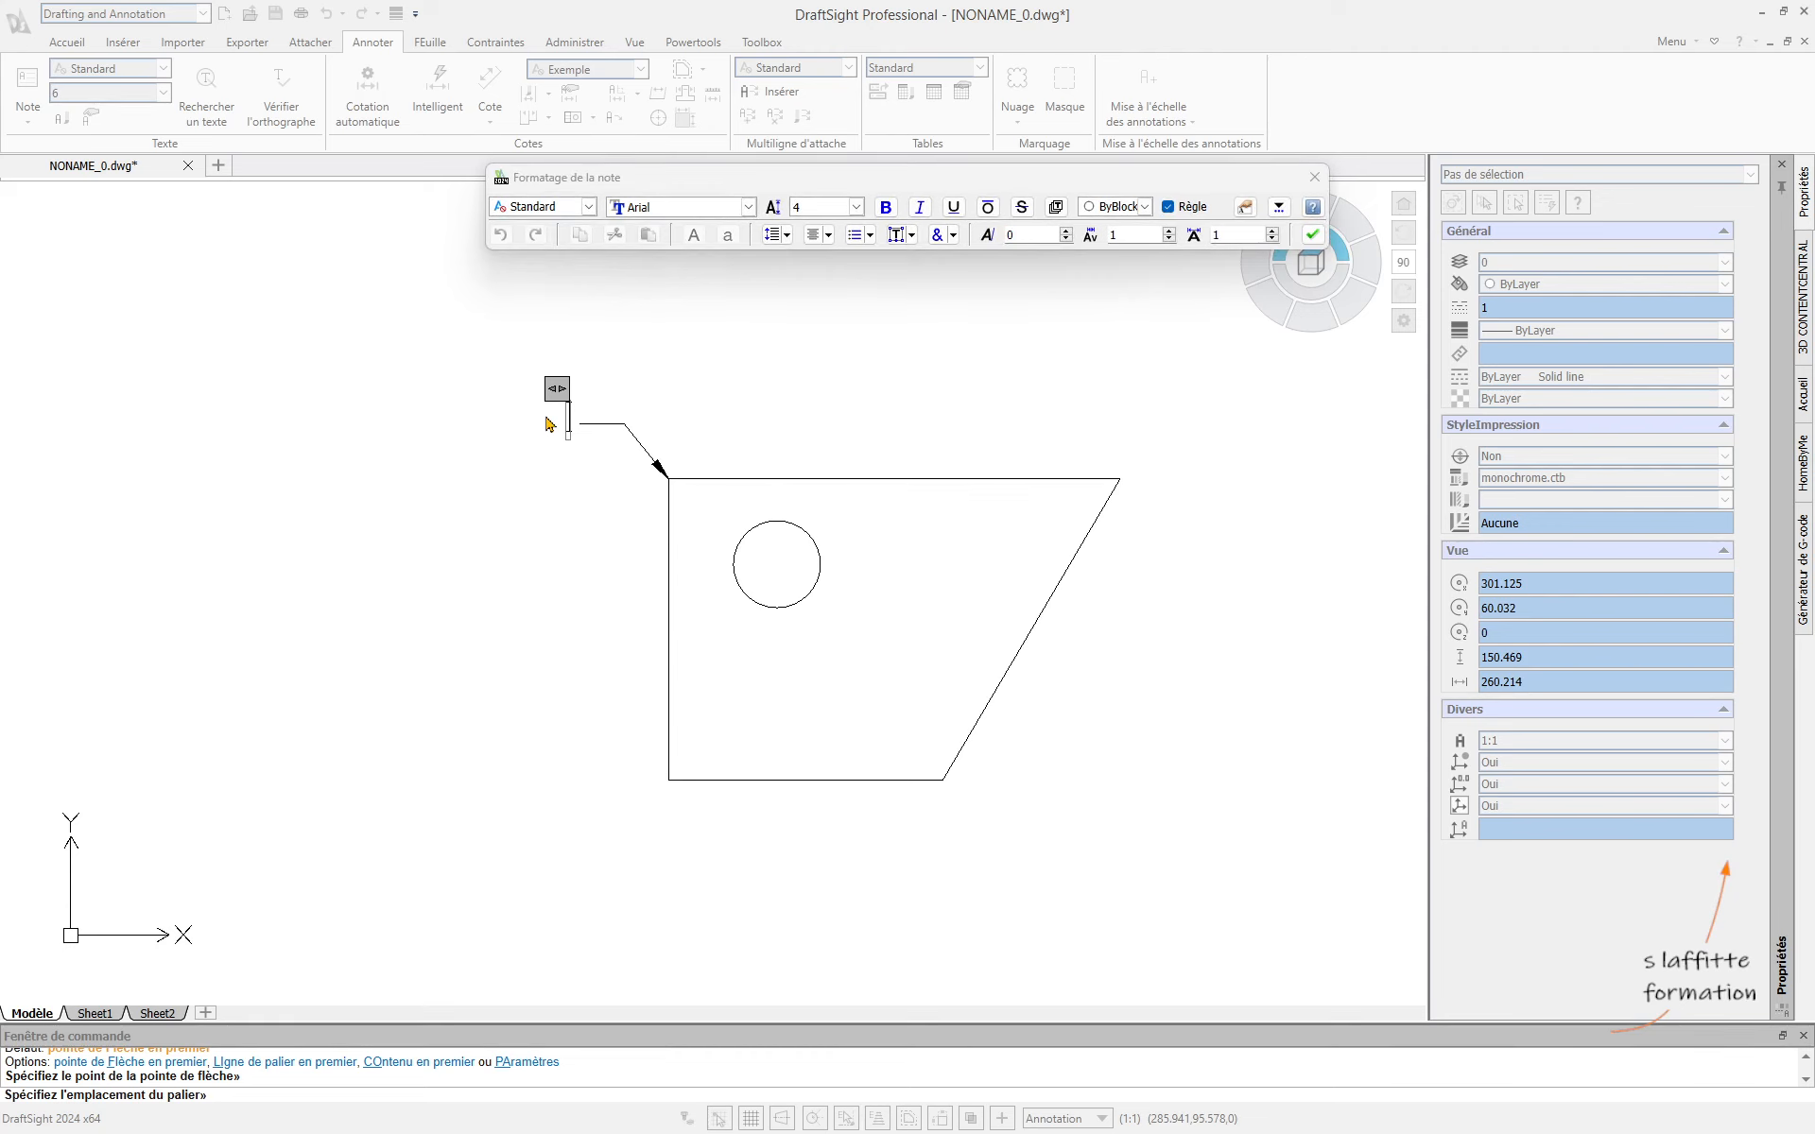
text(coin sup)
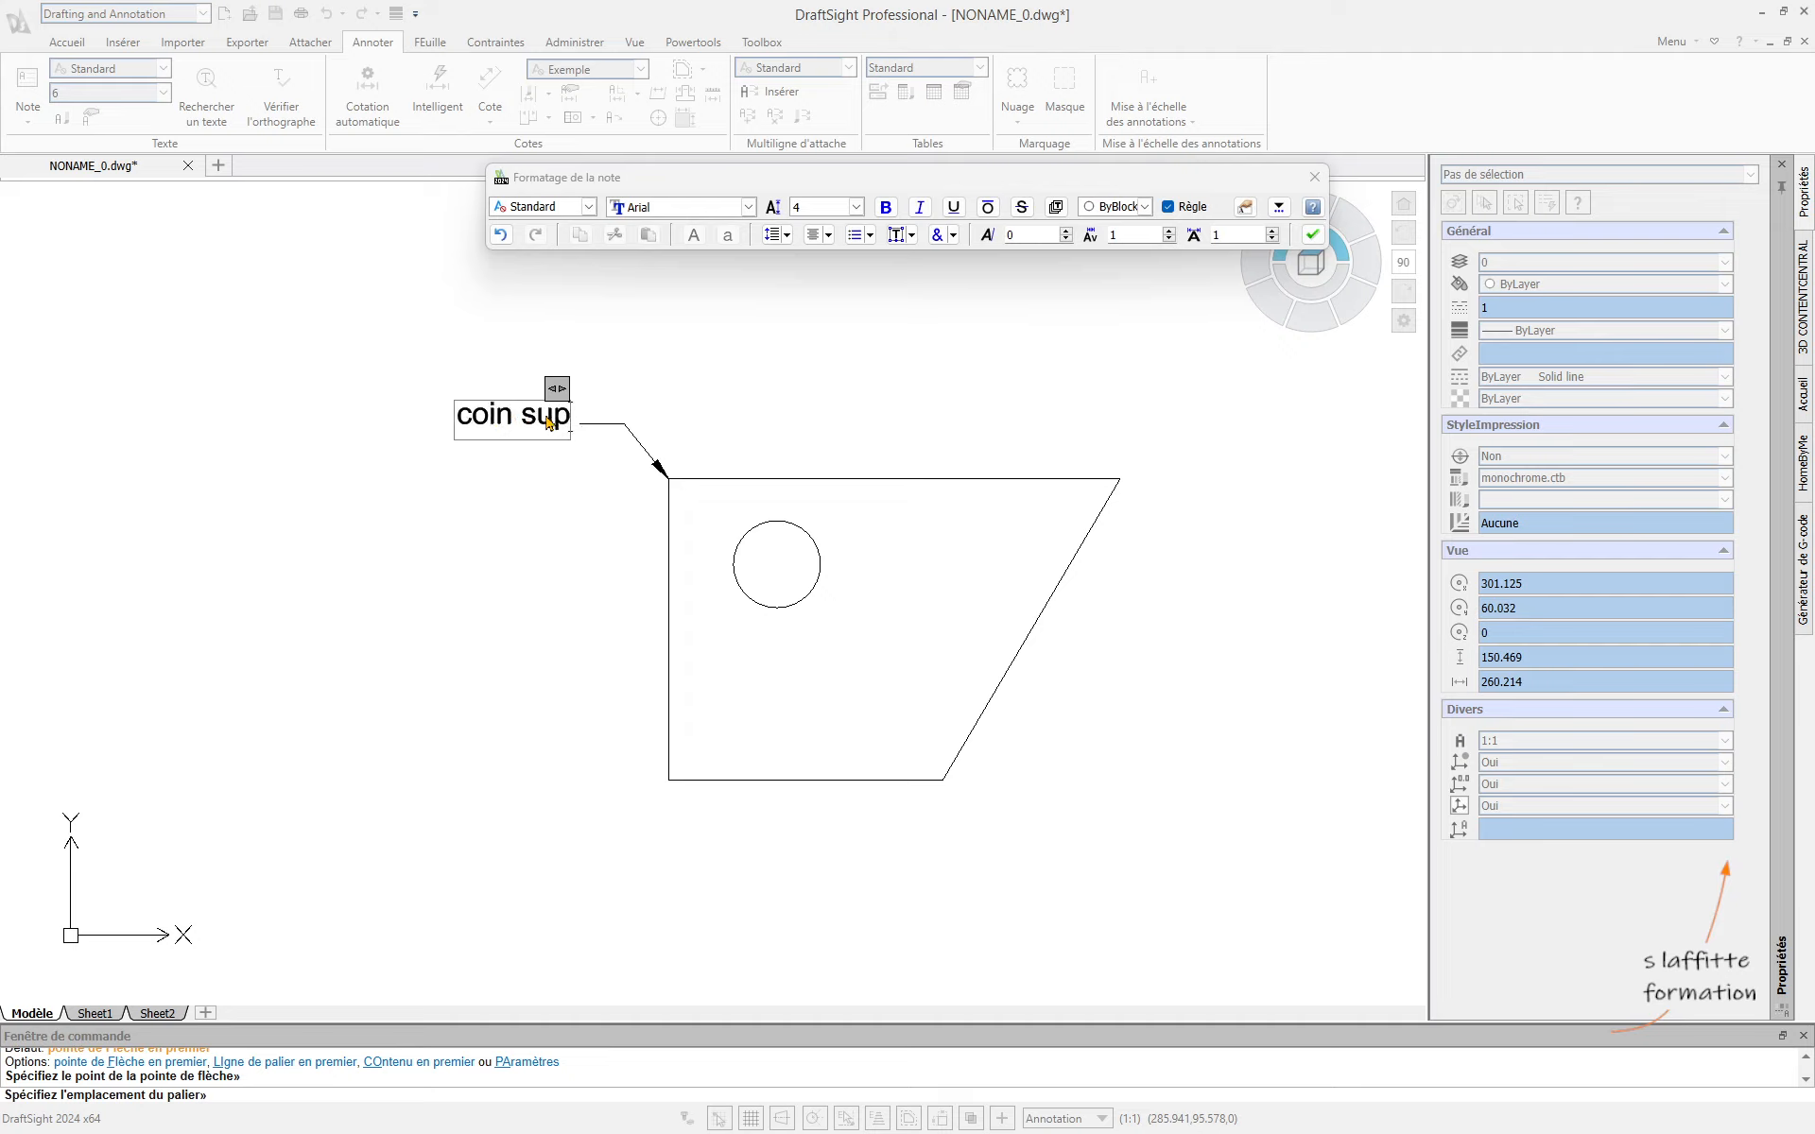
text(. gauche)
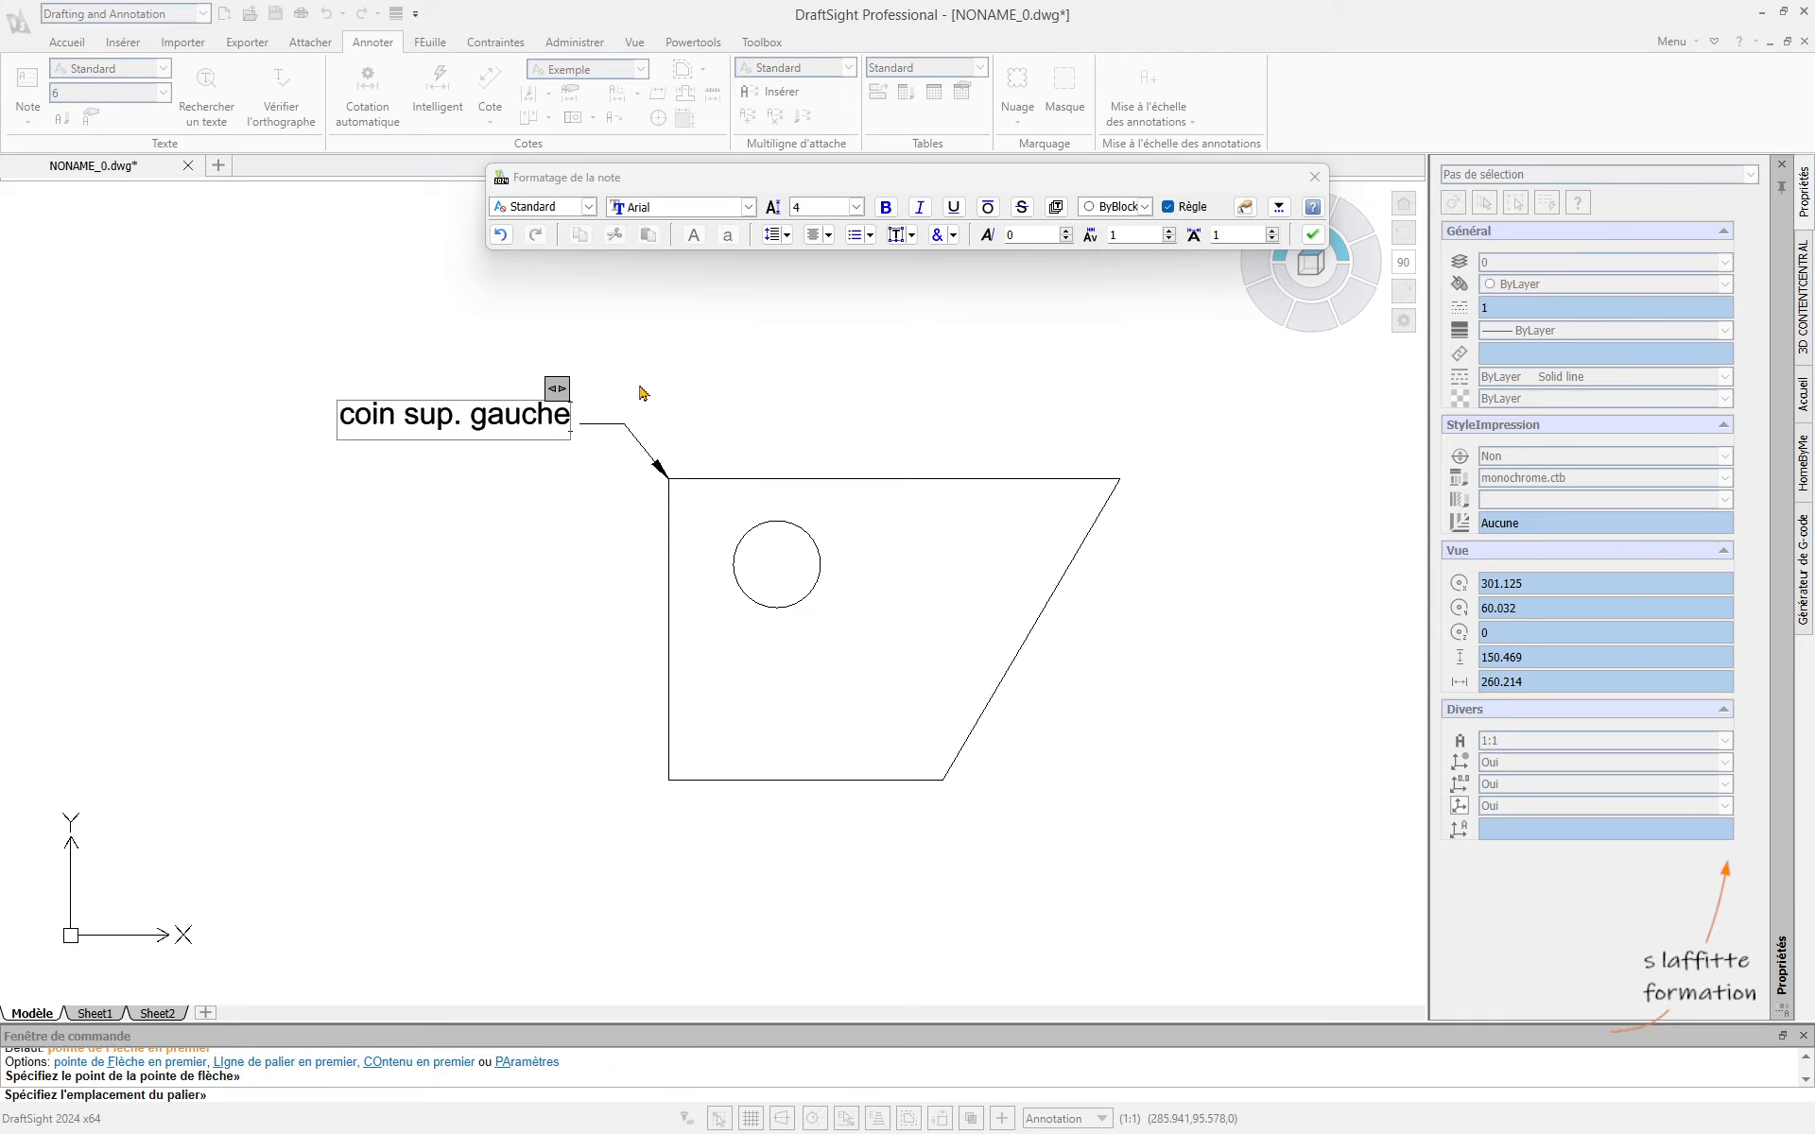
Try a second line of filler text in the leader note, delete it and finish the note.
key(Return)
text(fdhfghf)
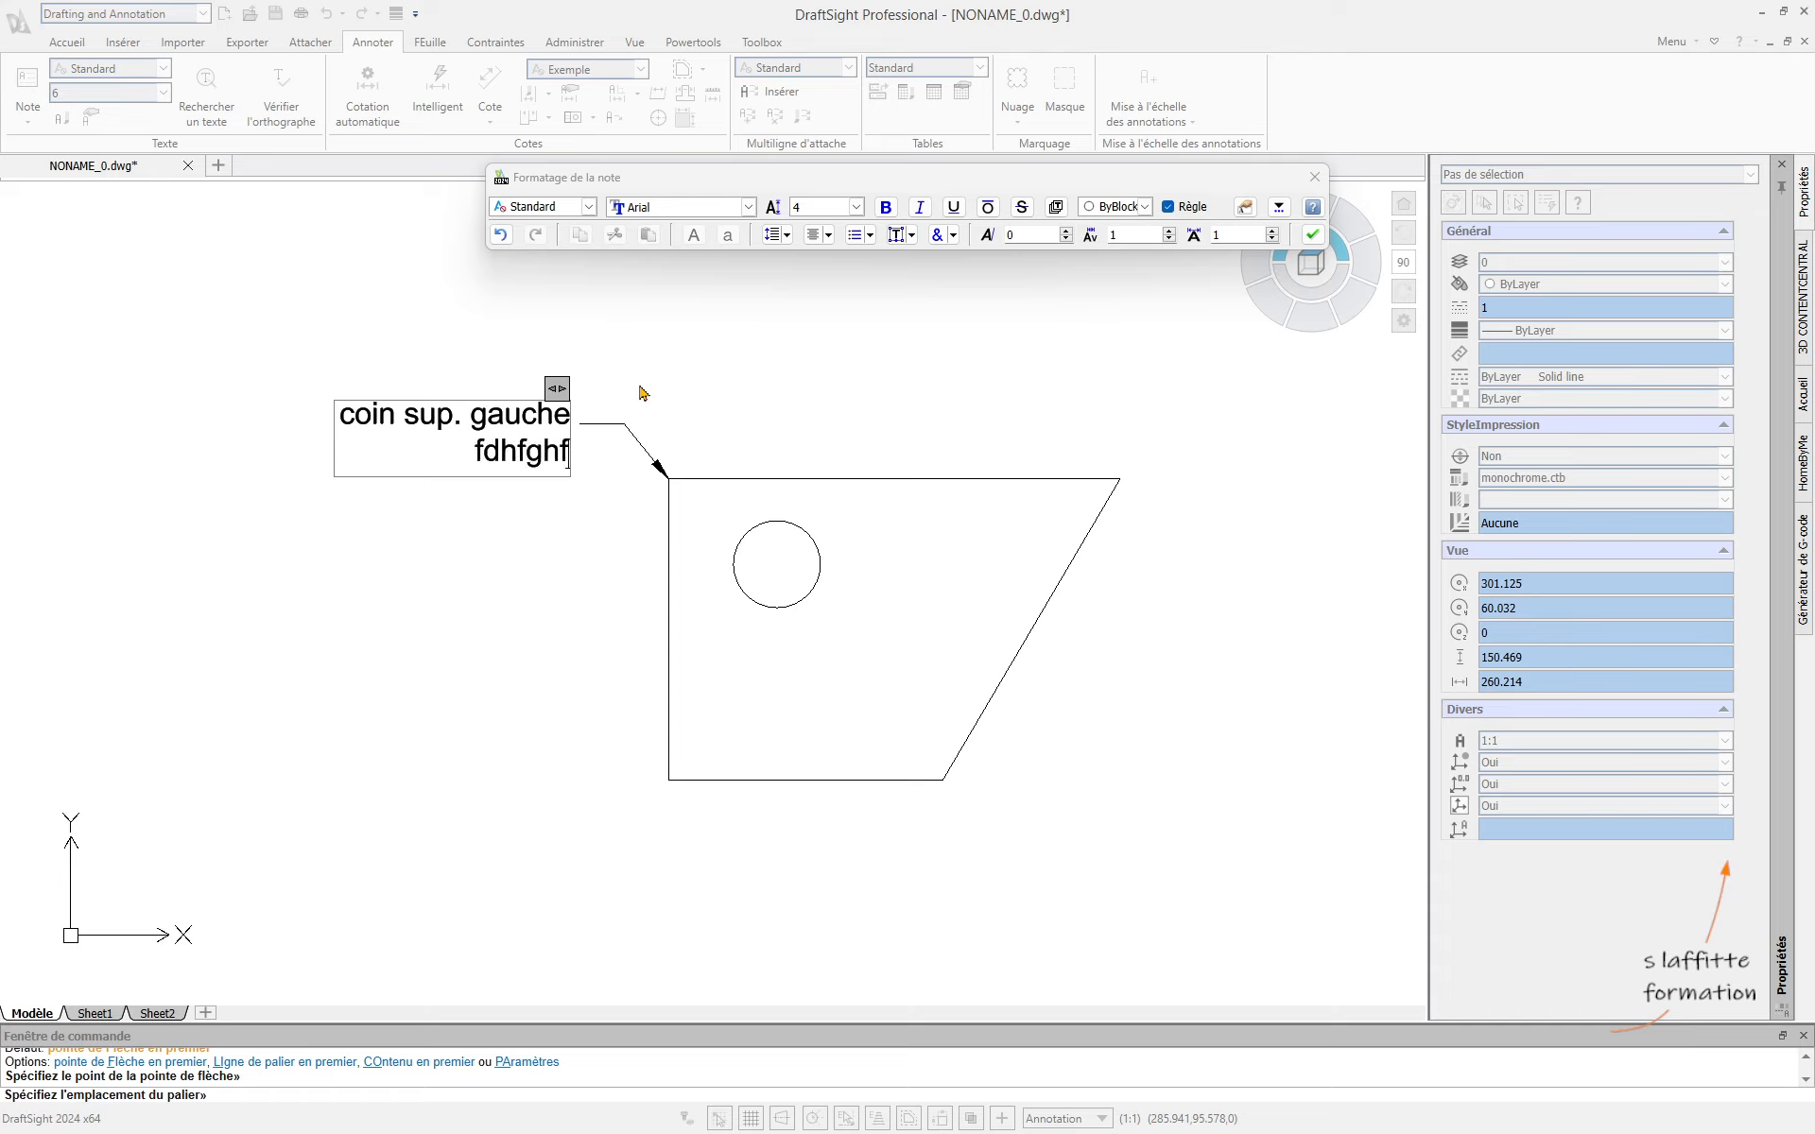
key(BackSpace)
key(BackSpace)
key(BackSpace)
key(BackSpace)
key(BackSpace)
key(BackSpace)
key(BackSpace)
key(BackSpace)
click(741, 393)
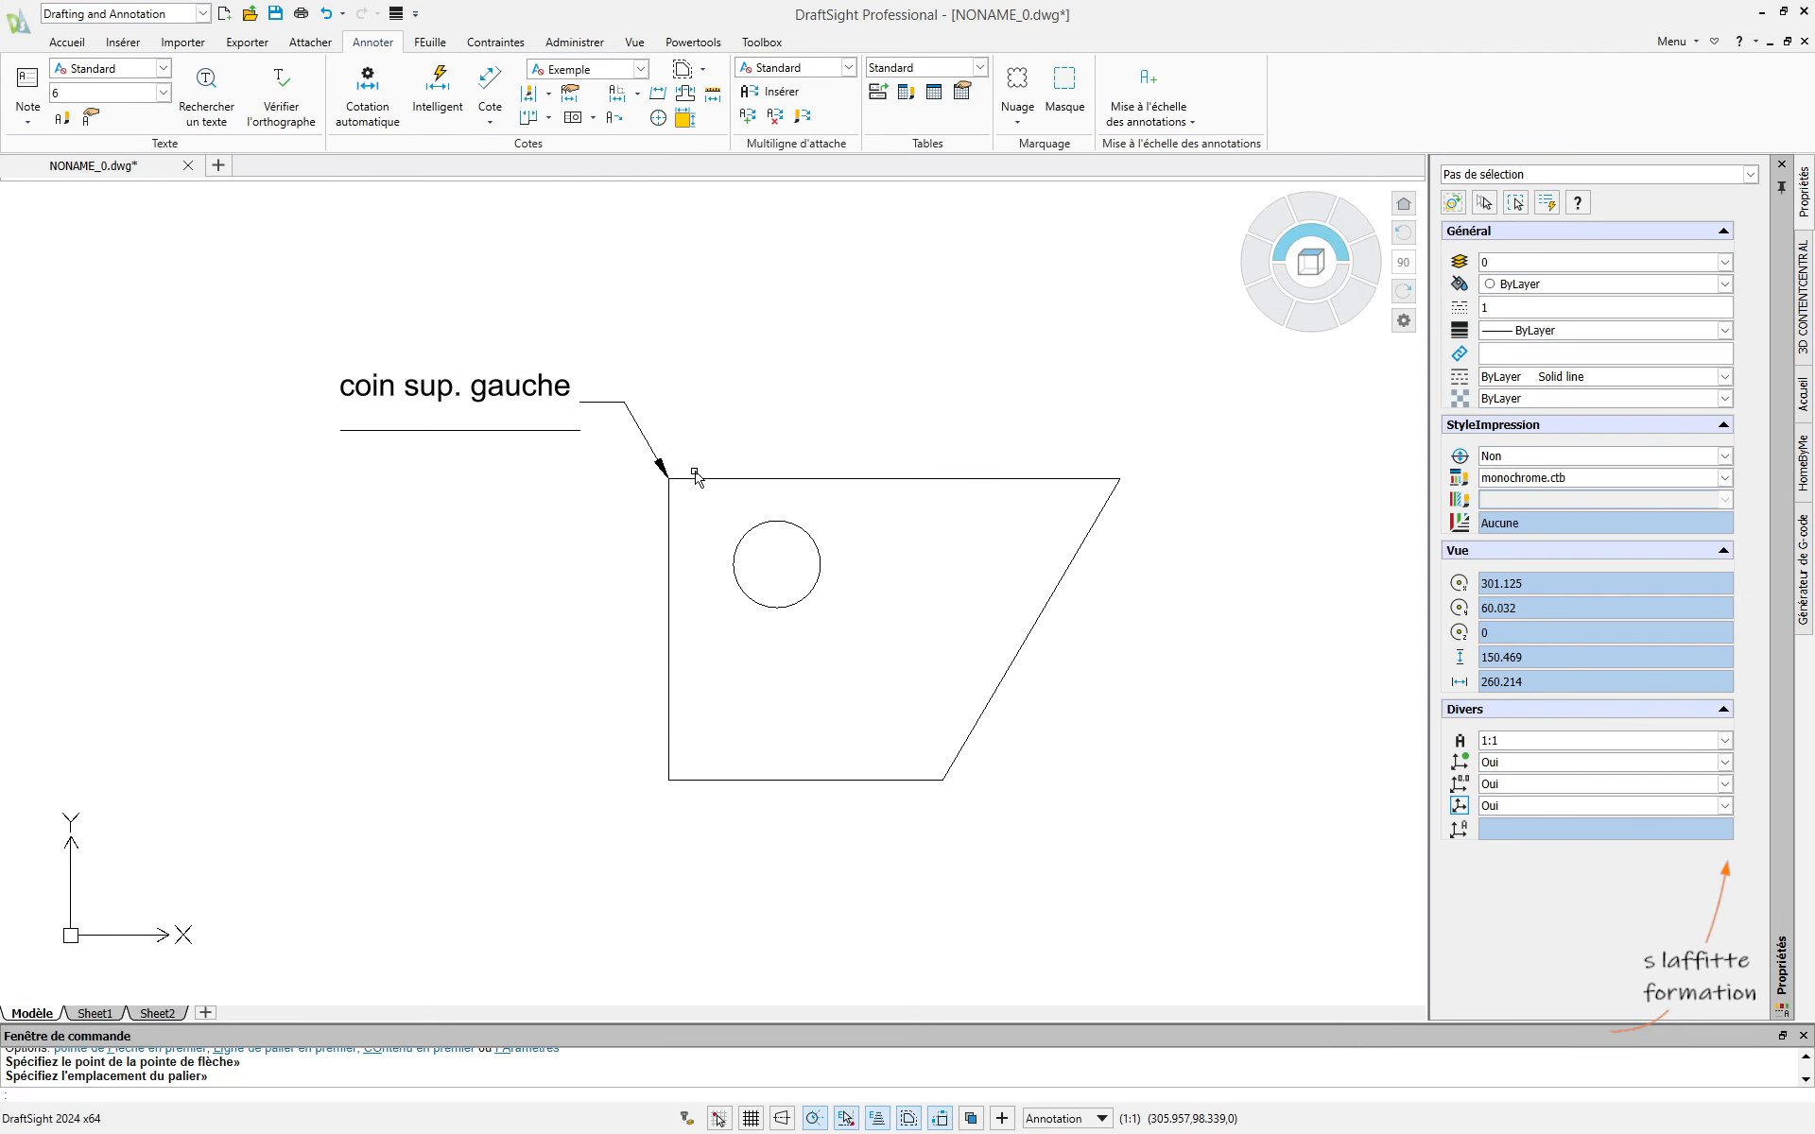
Create a new multileader style named "Exemple" based on the Standard style.
click(643, 434)
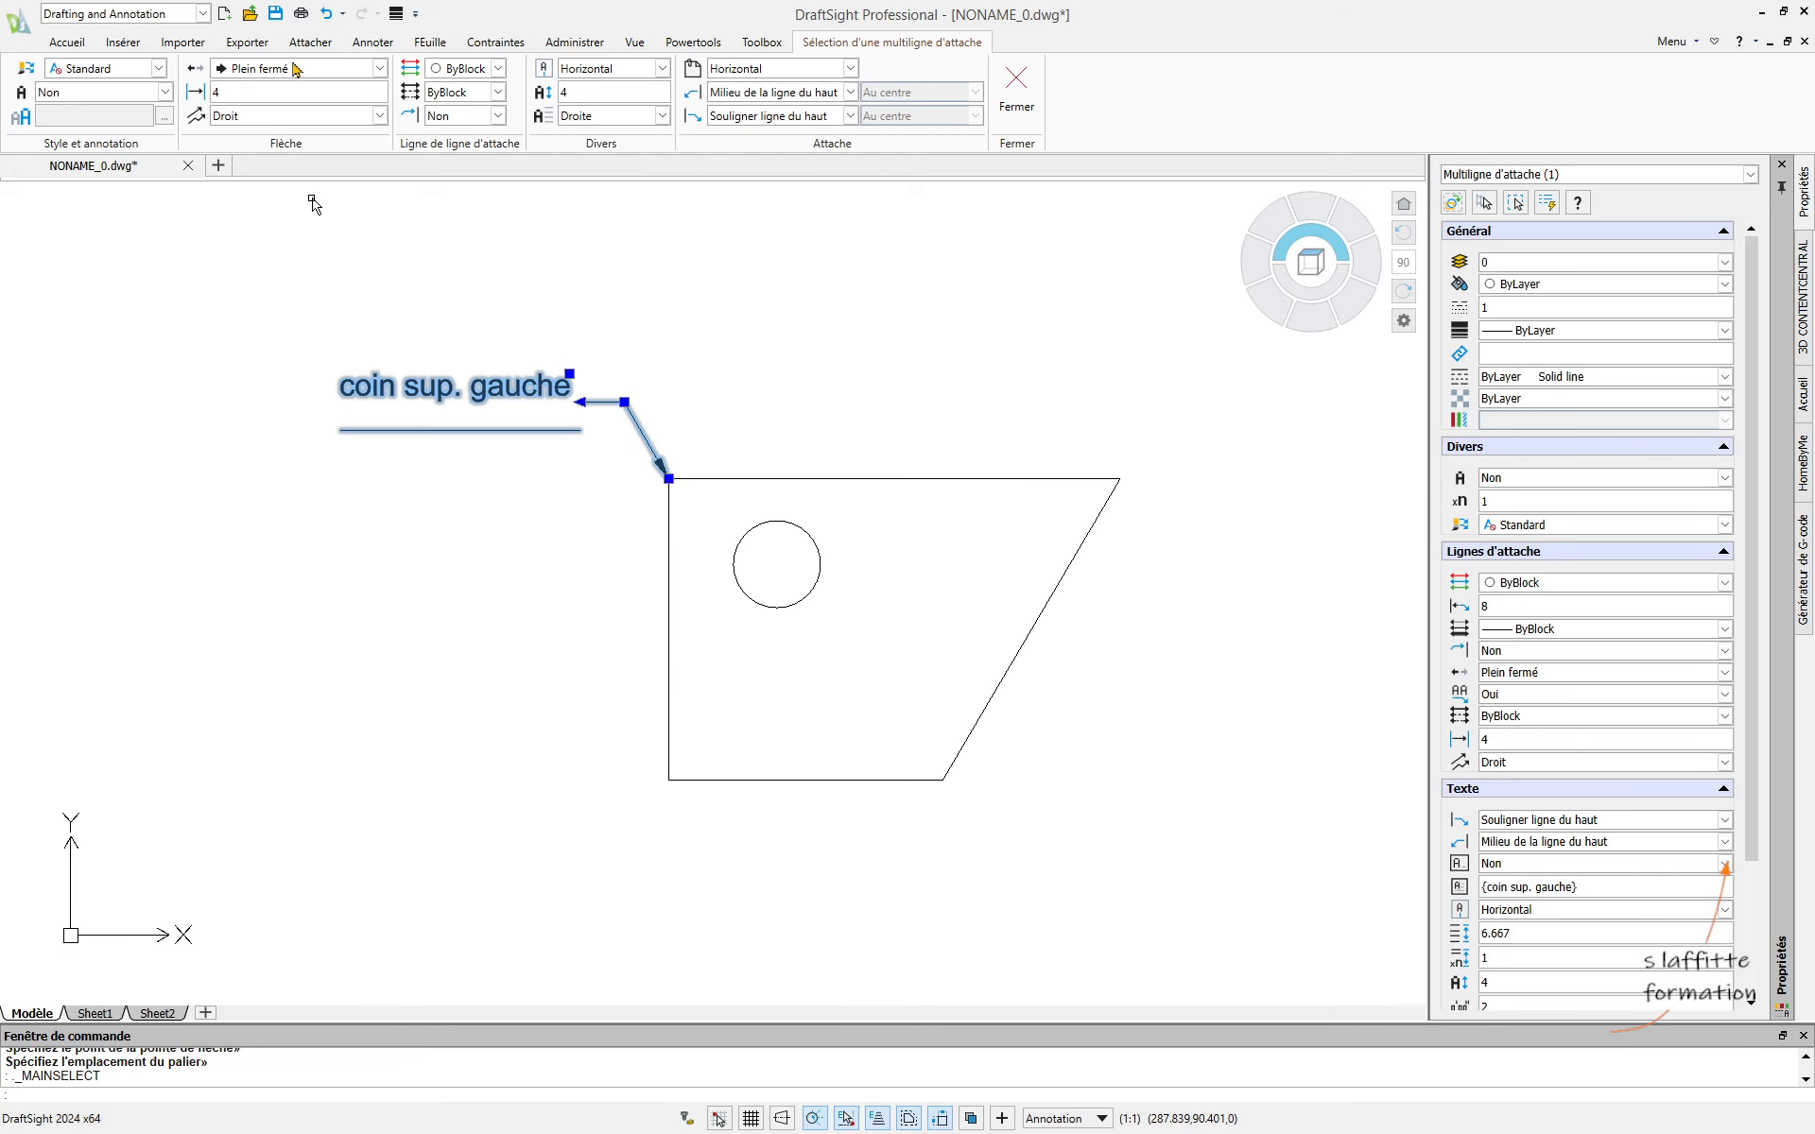
click(360, 45)
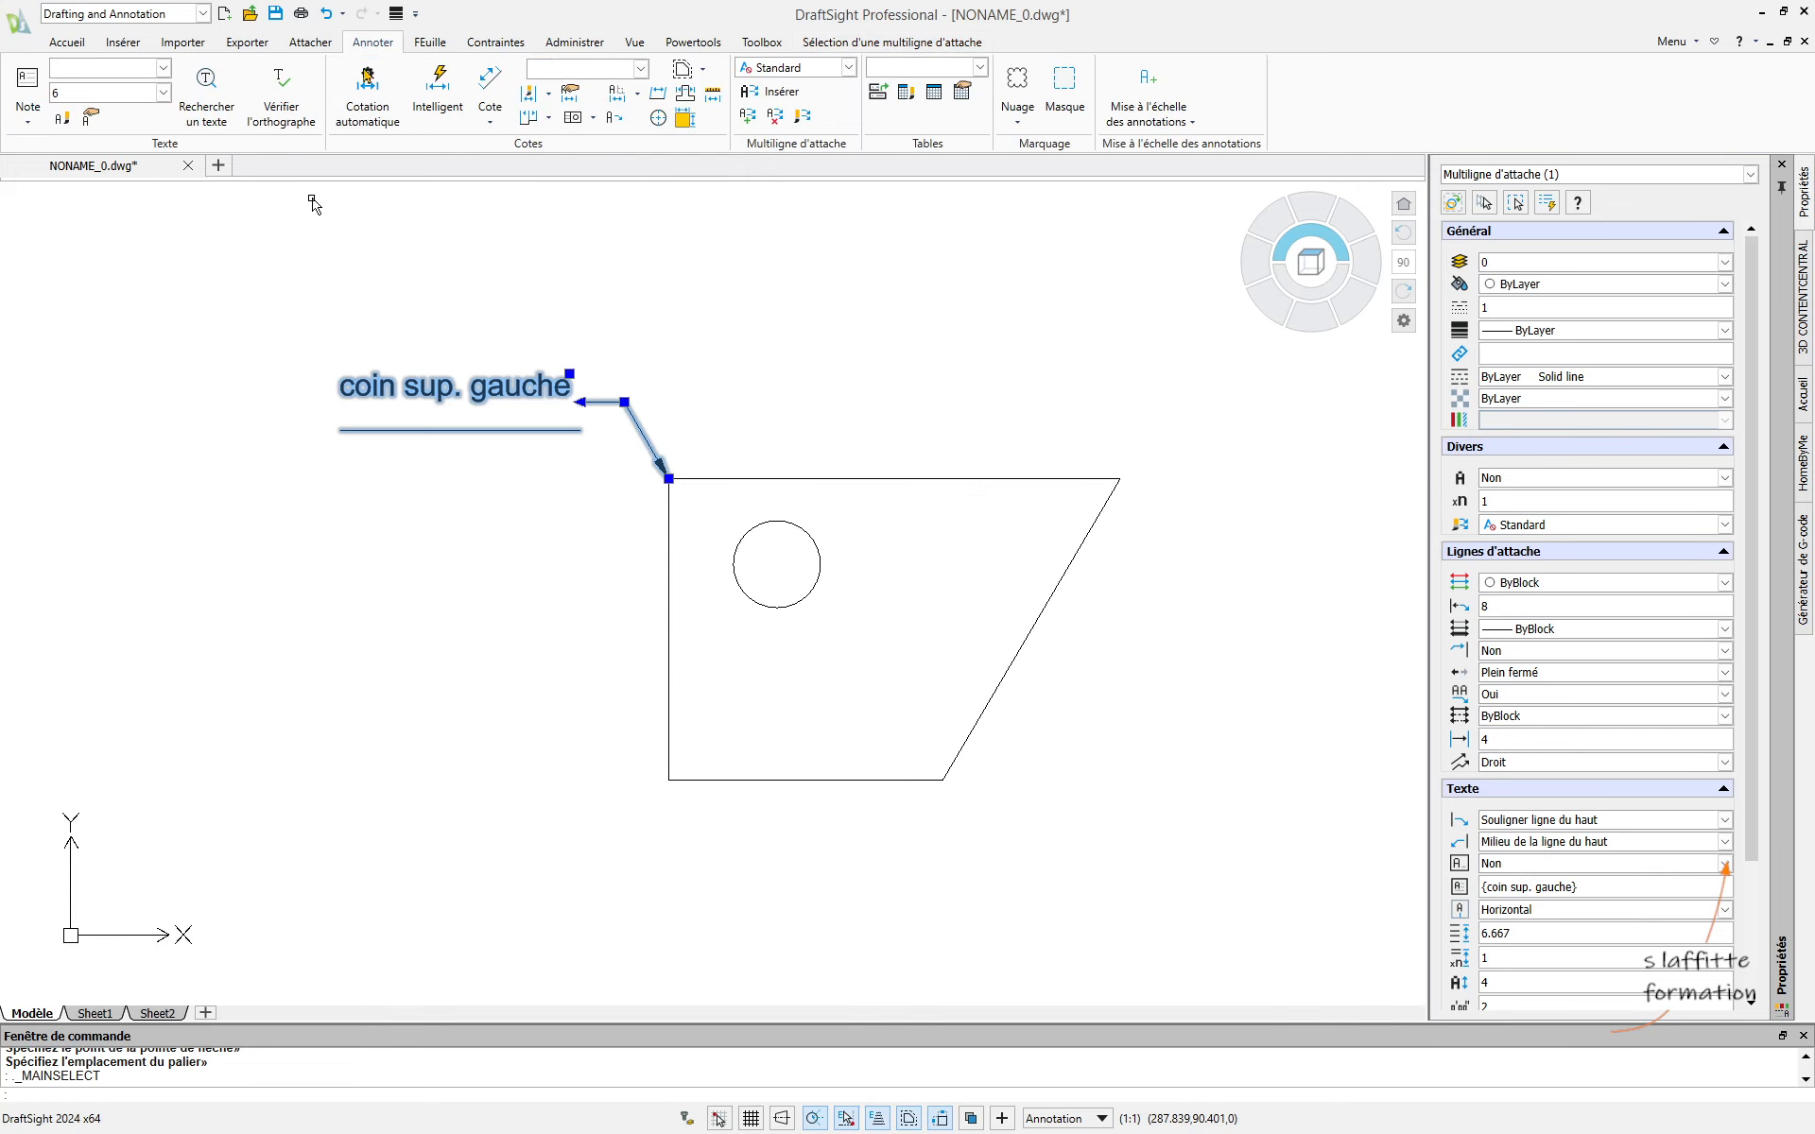
click(803, 118)
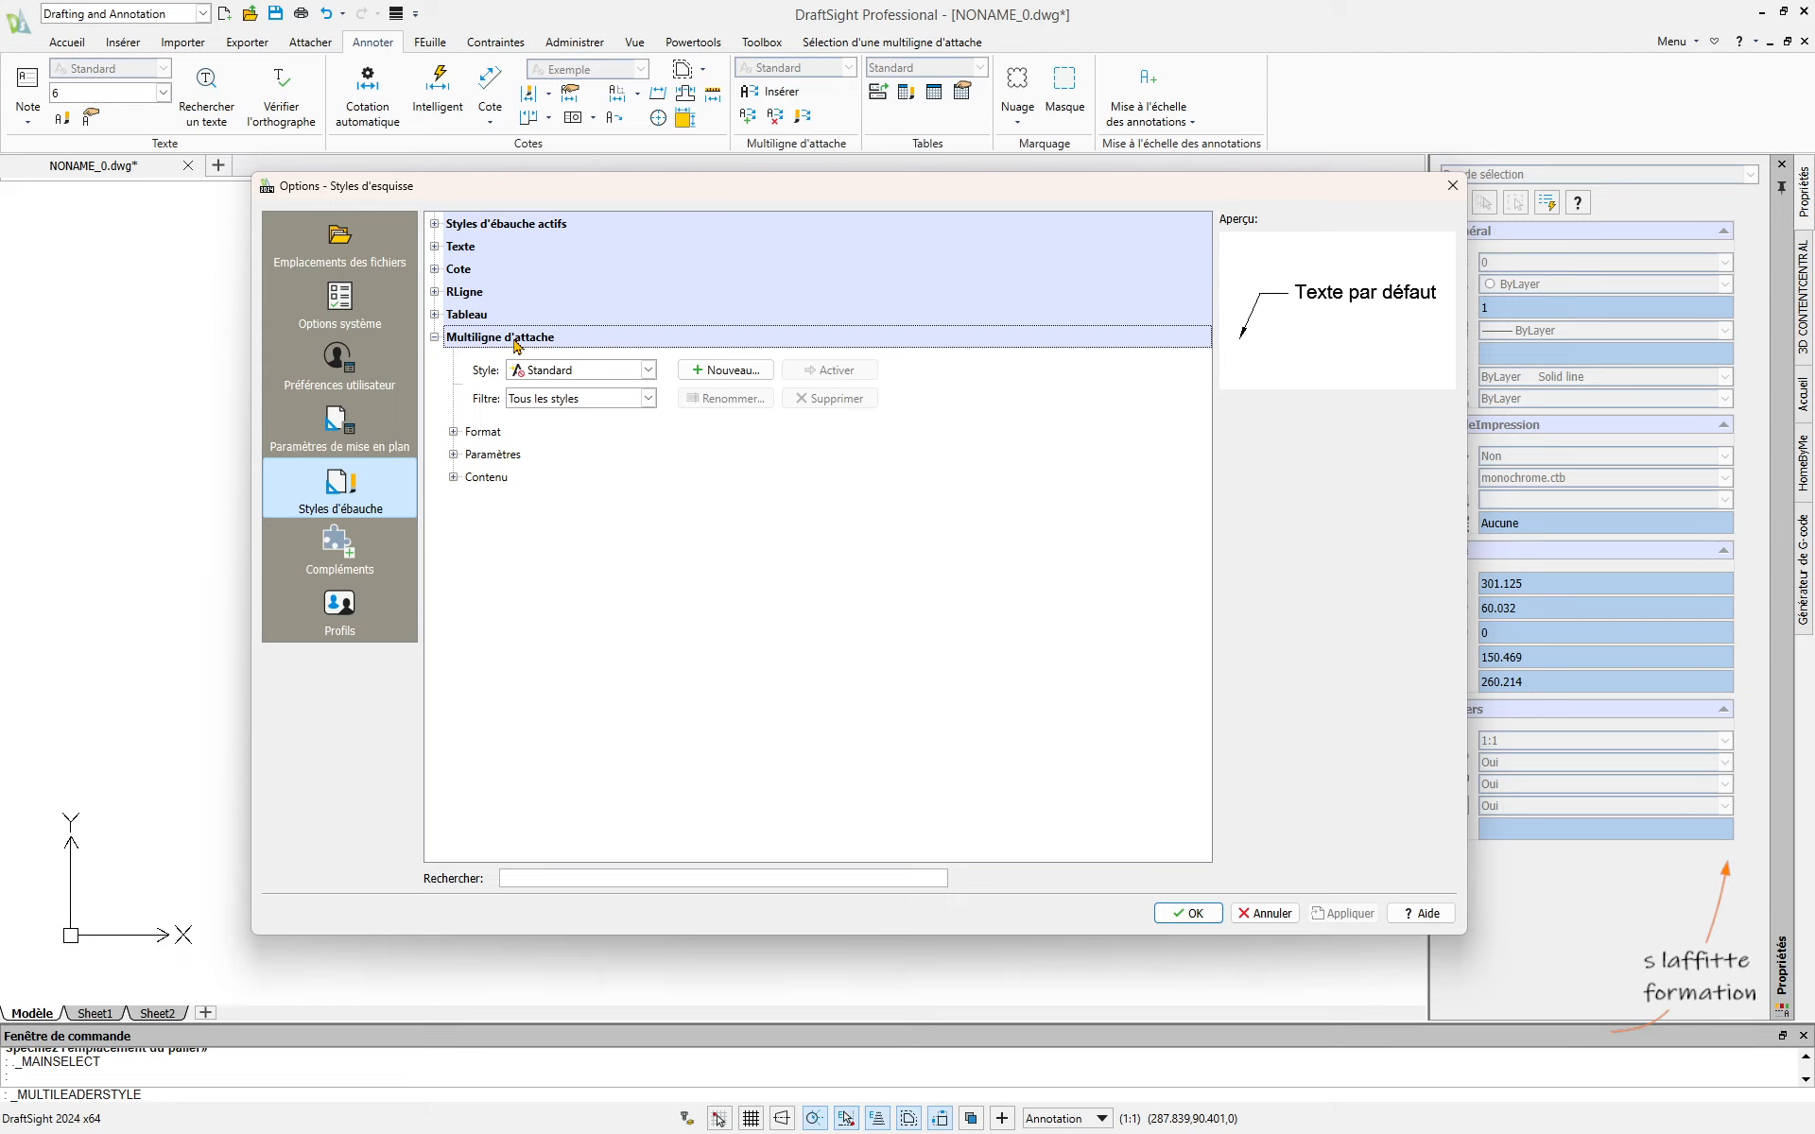
click(648, 371)
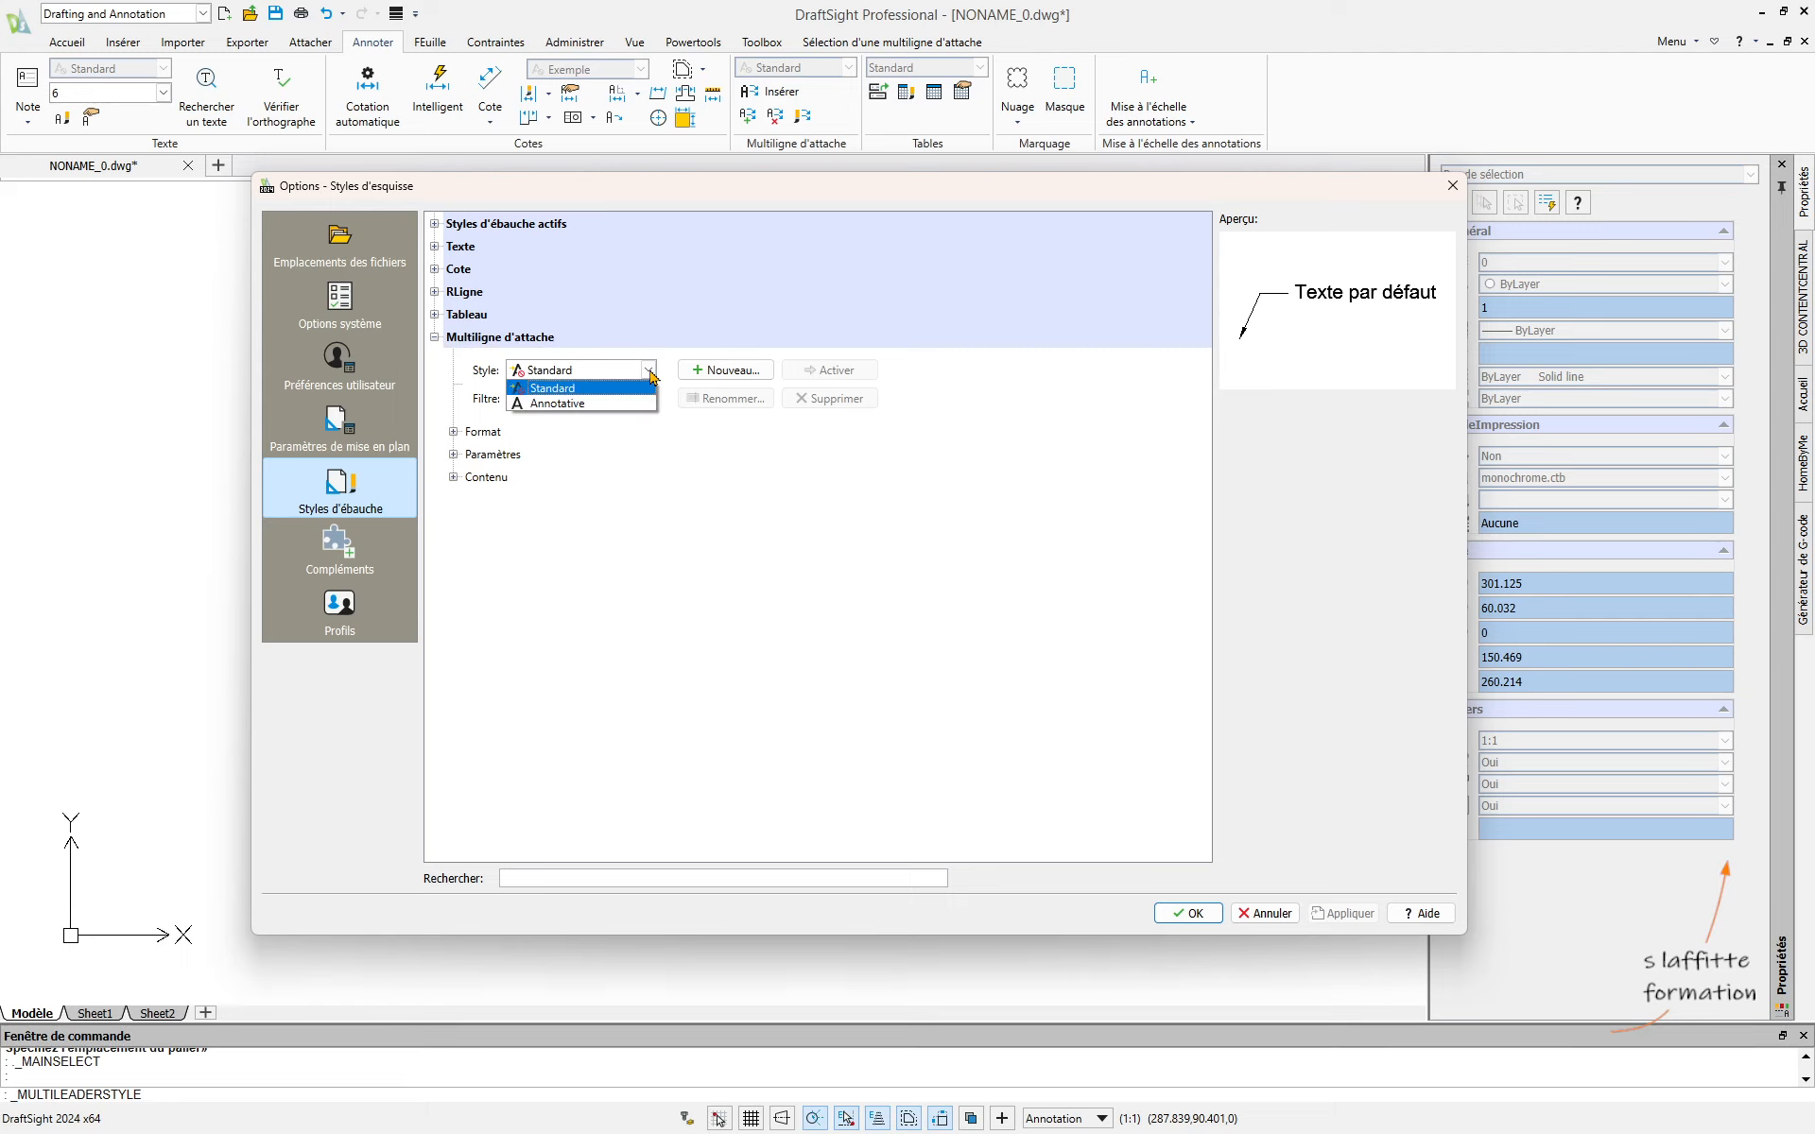
click(648, 387)
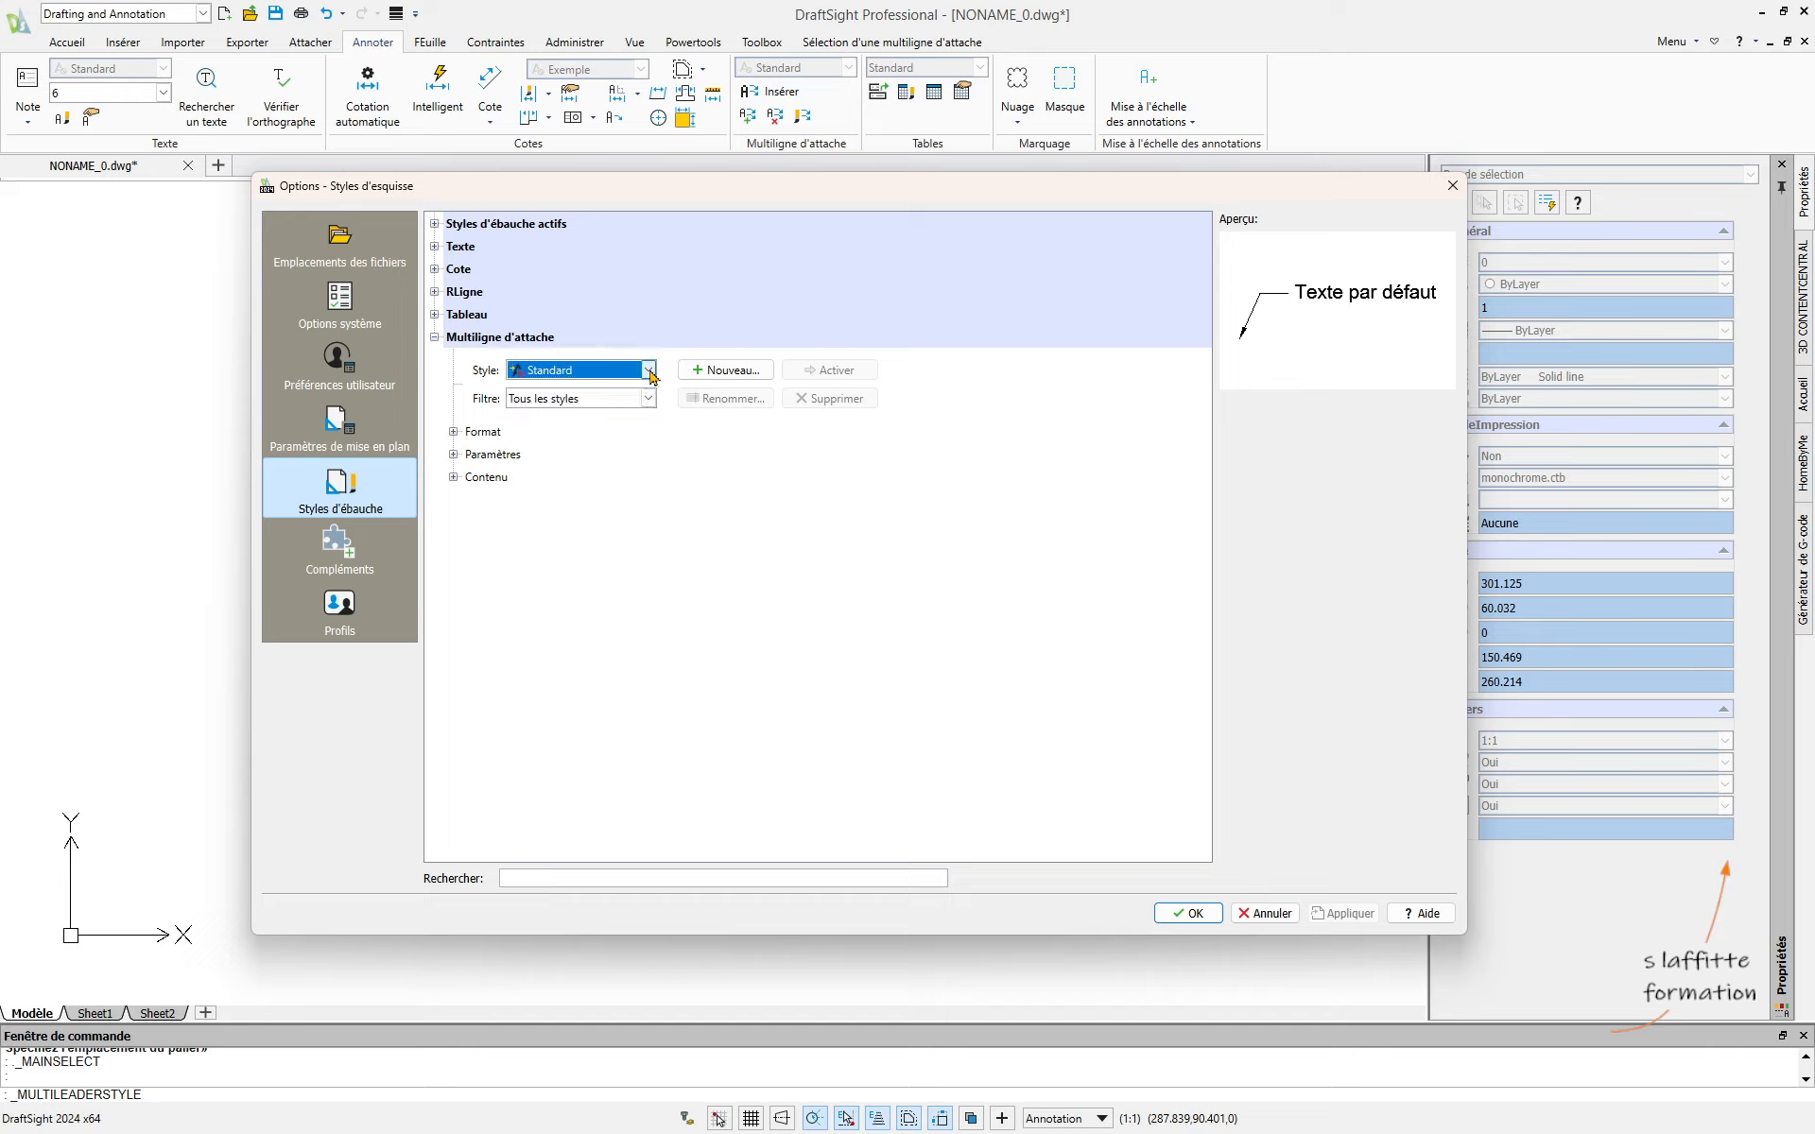
click(731, 372)
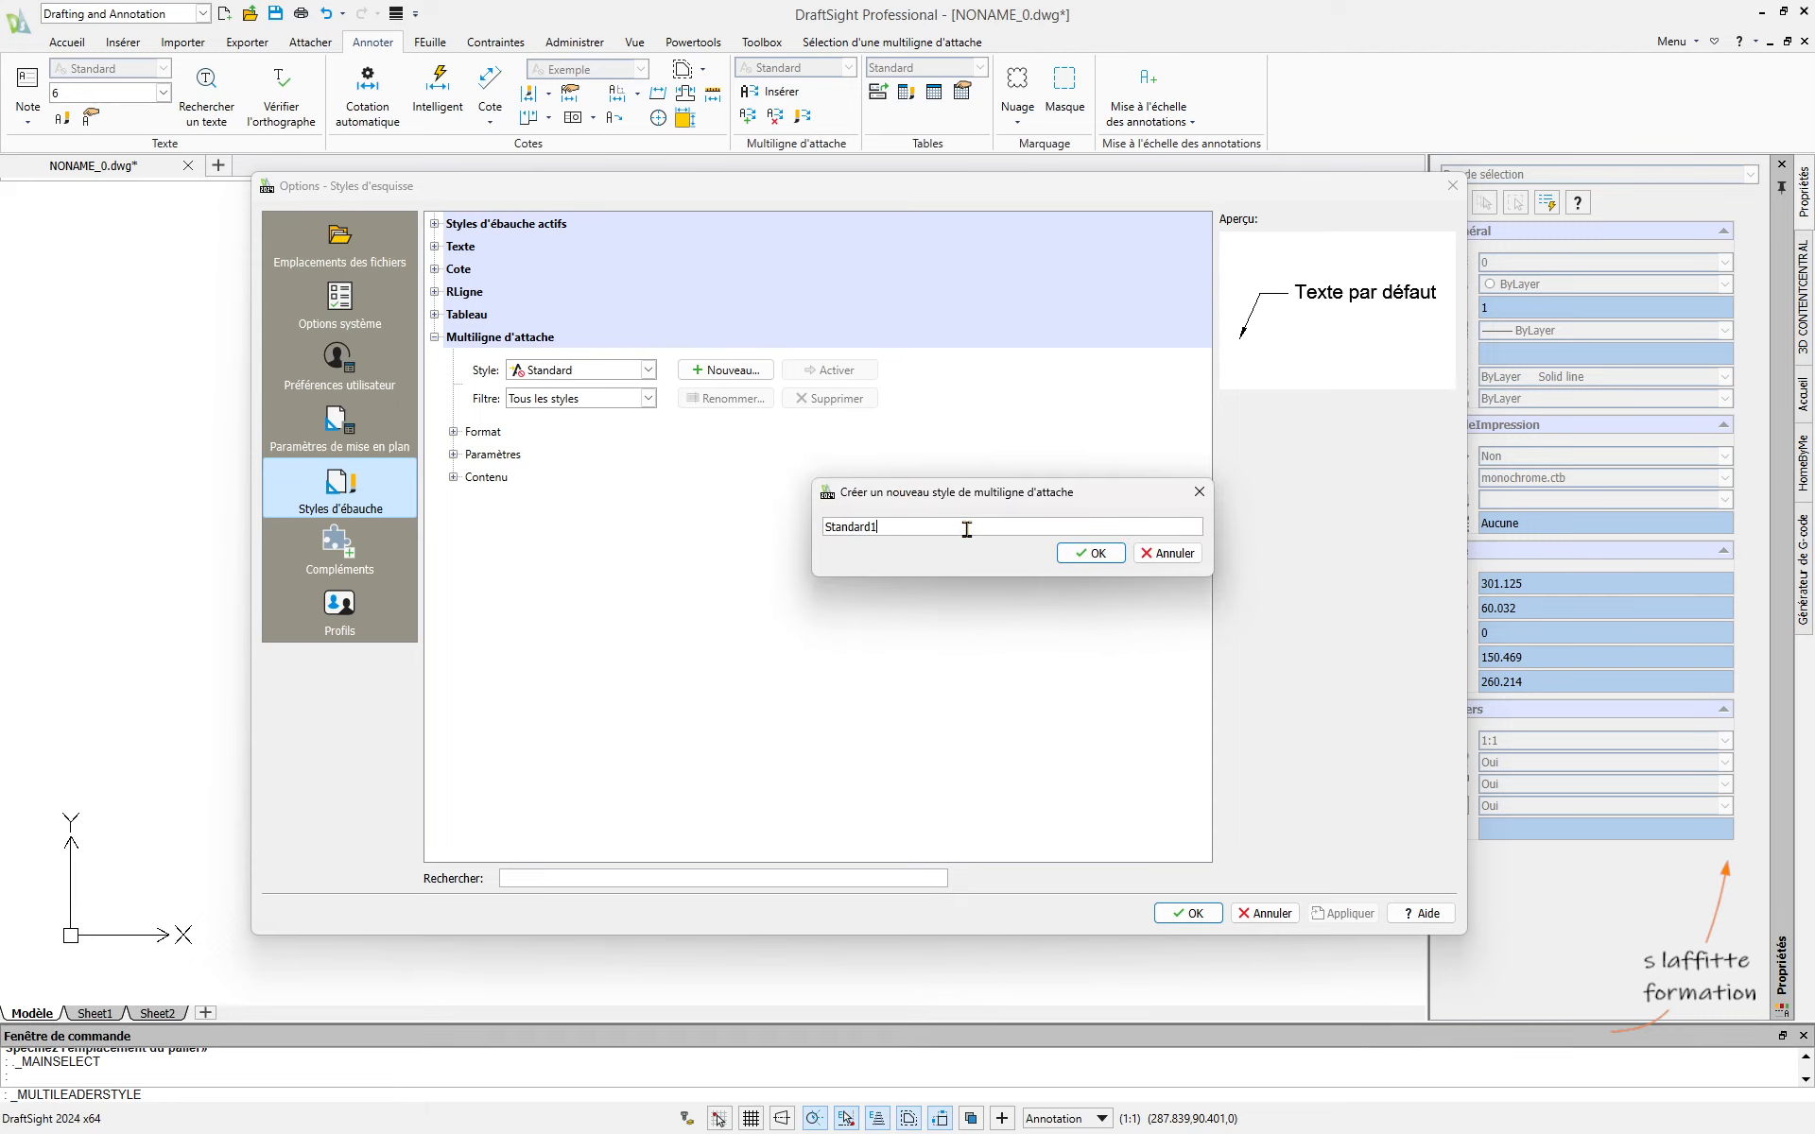
drag(933, 526, 794, 527)
text(Exemple)
click(1087, 554)
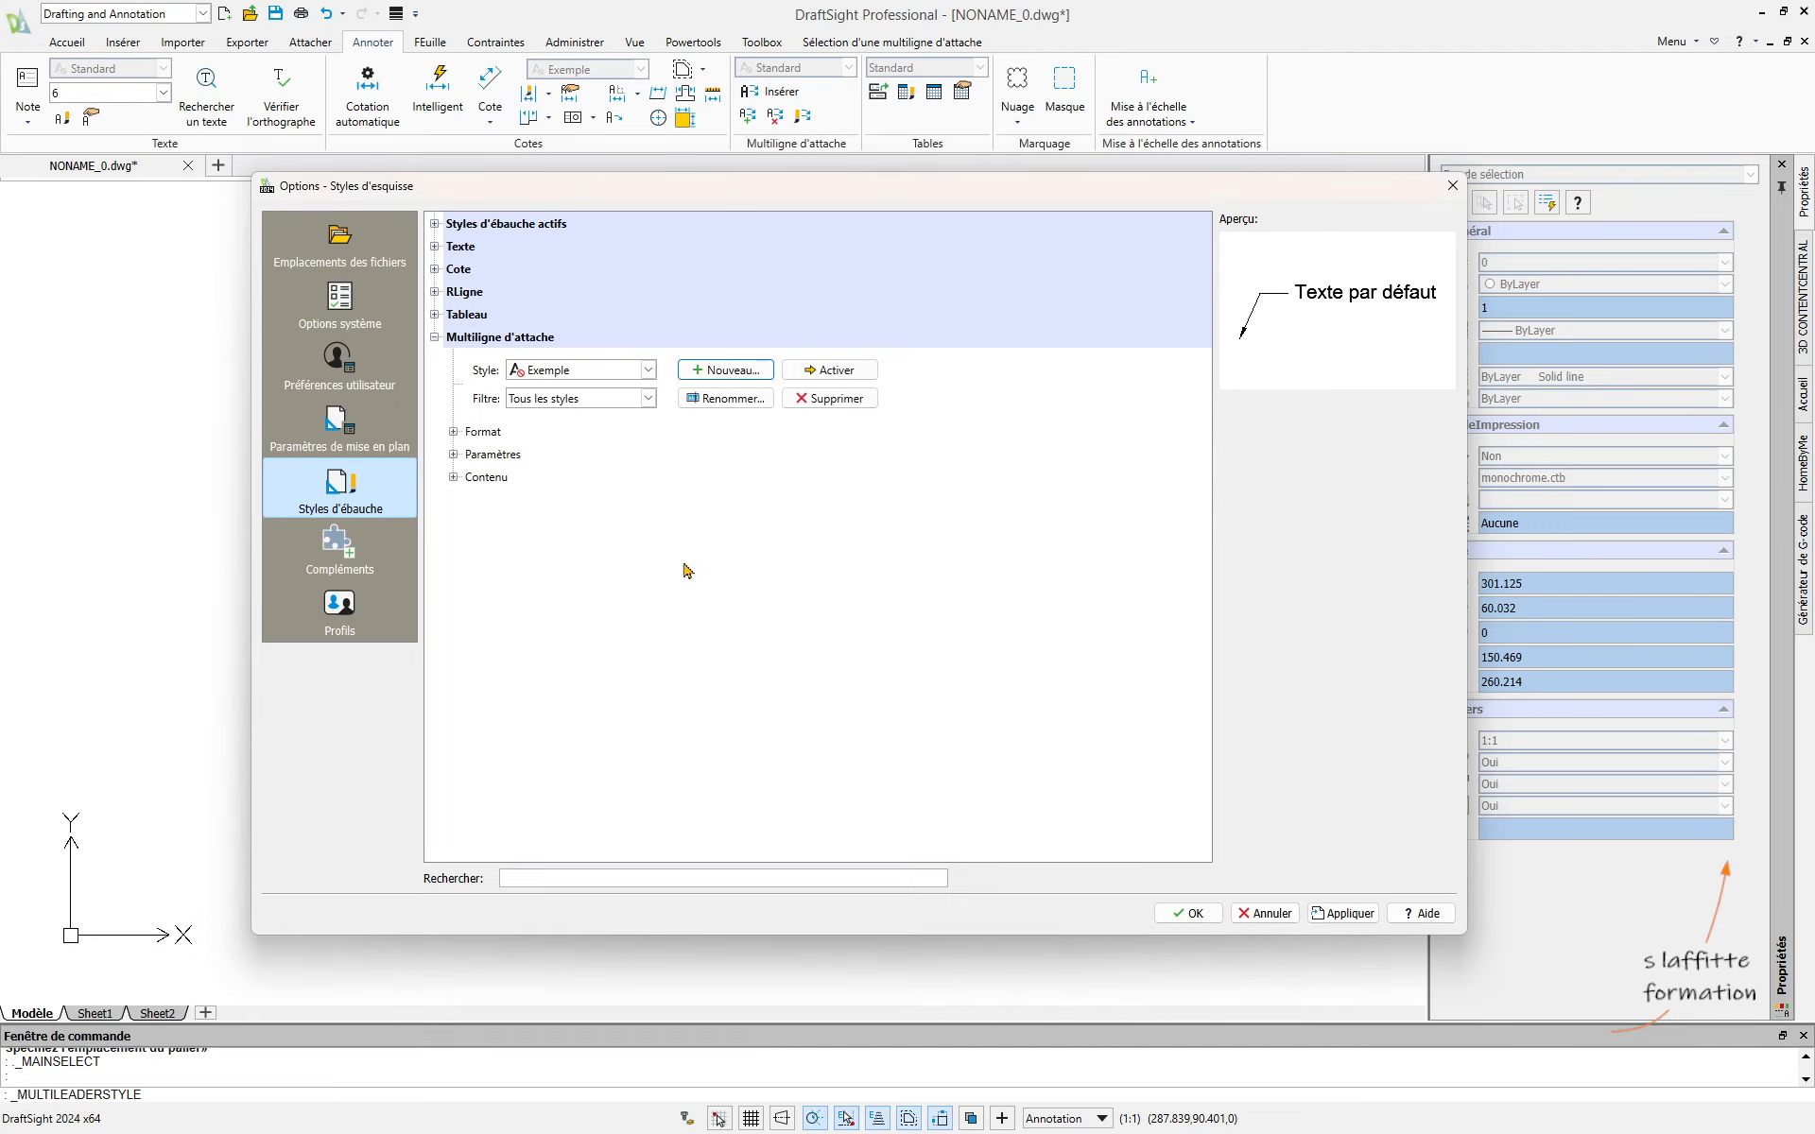
Try the Spline line type for the Exemple style, return to Droit and look through the line settings.
click(454, 432)
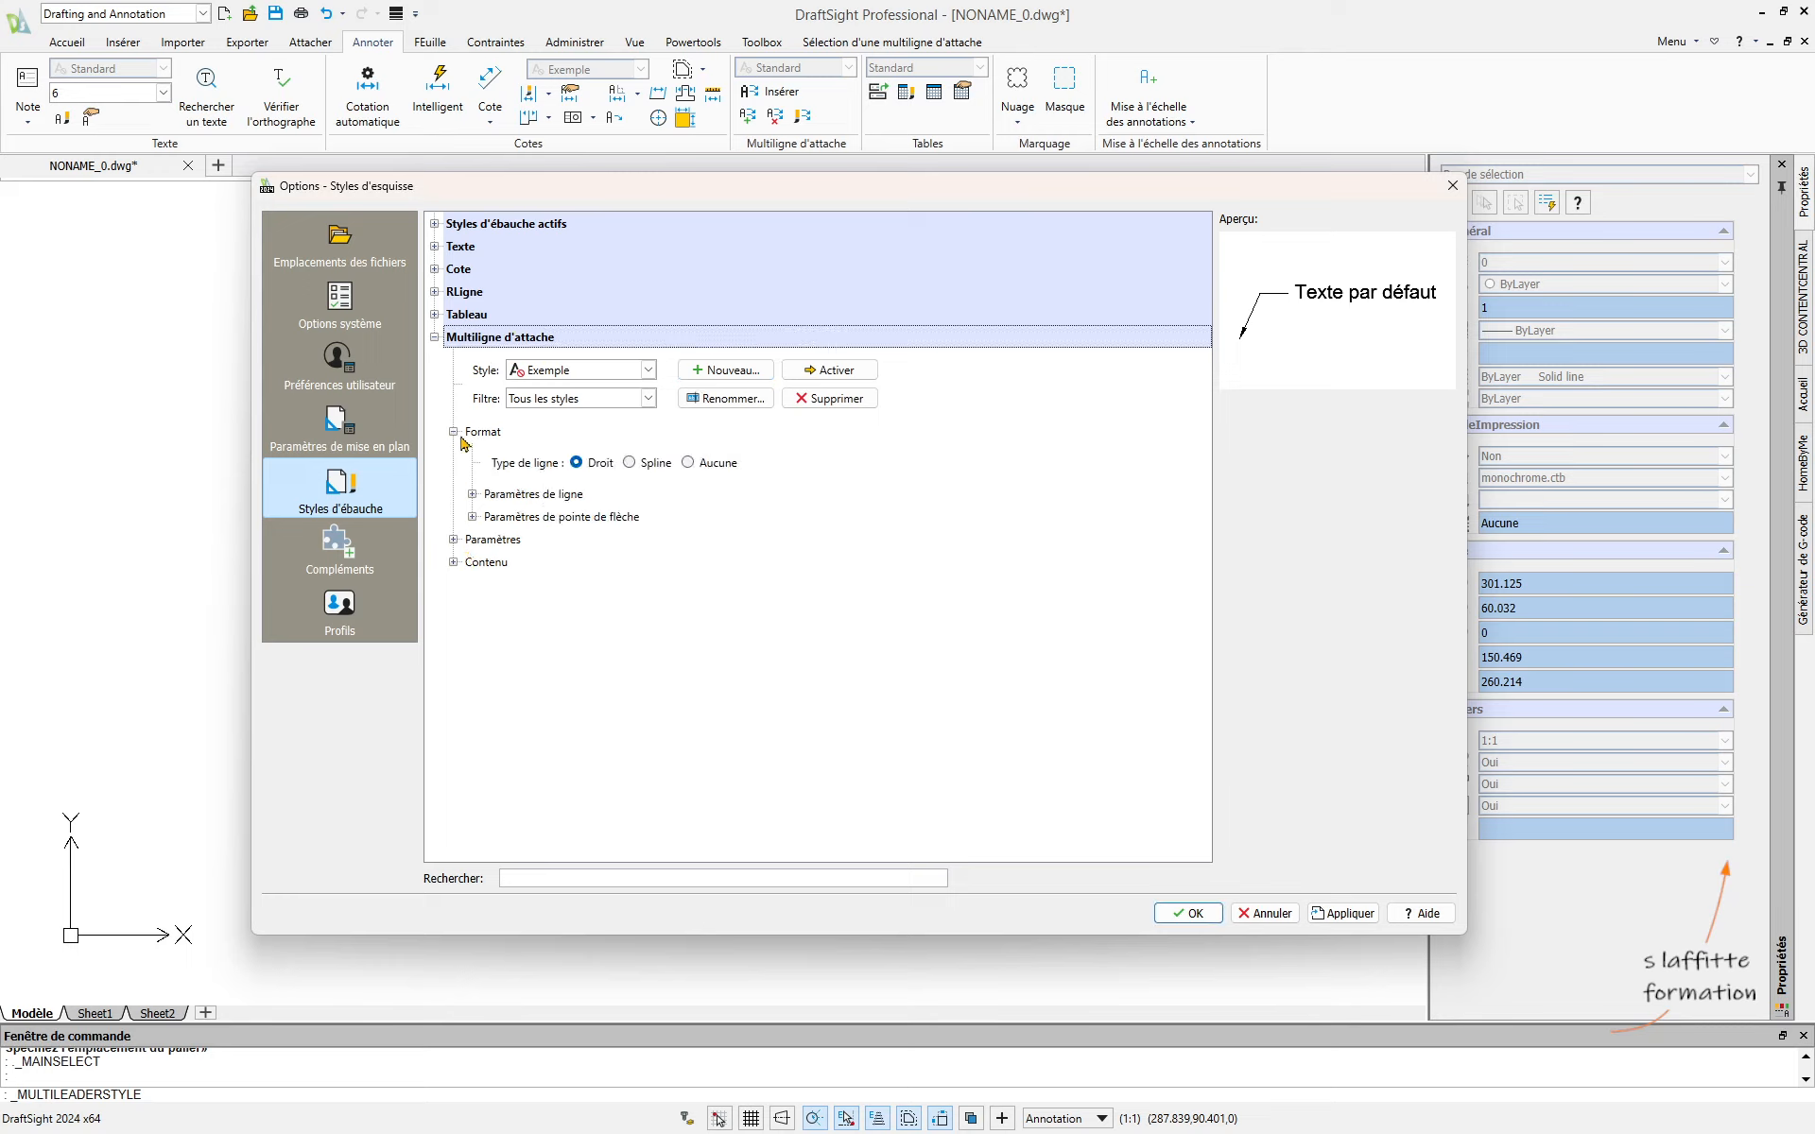
click(628, 463)
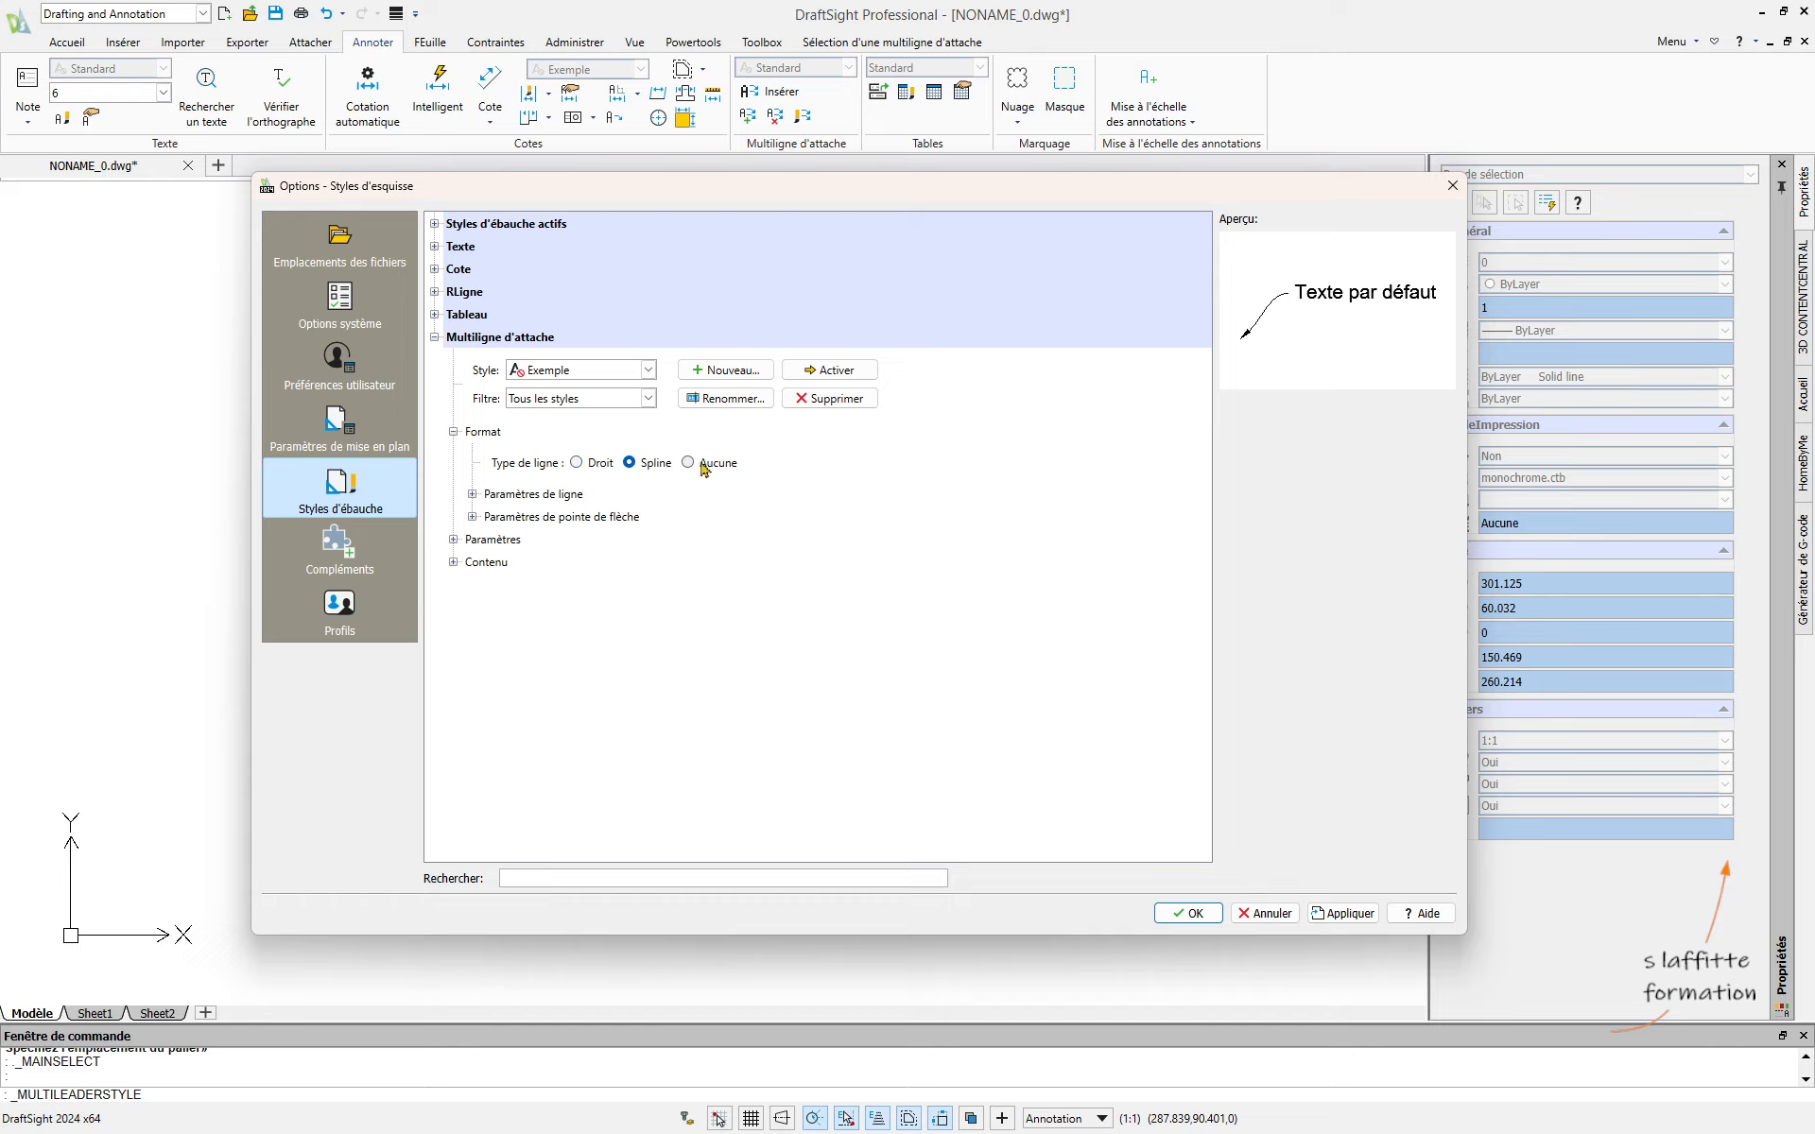
click(575, 462)
click(471, 494)
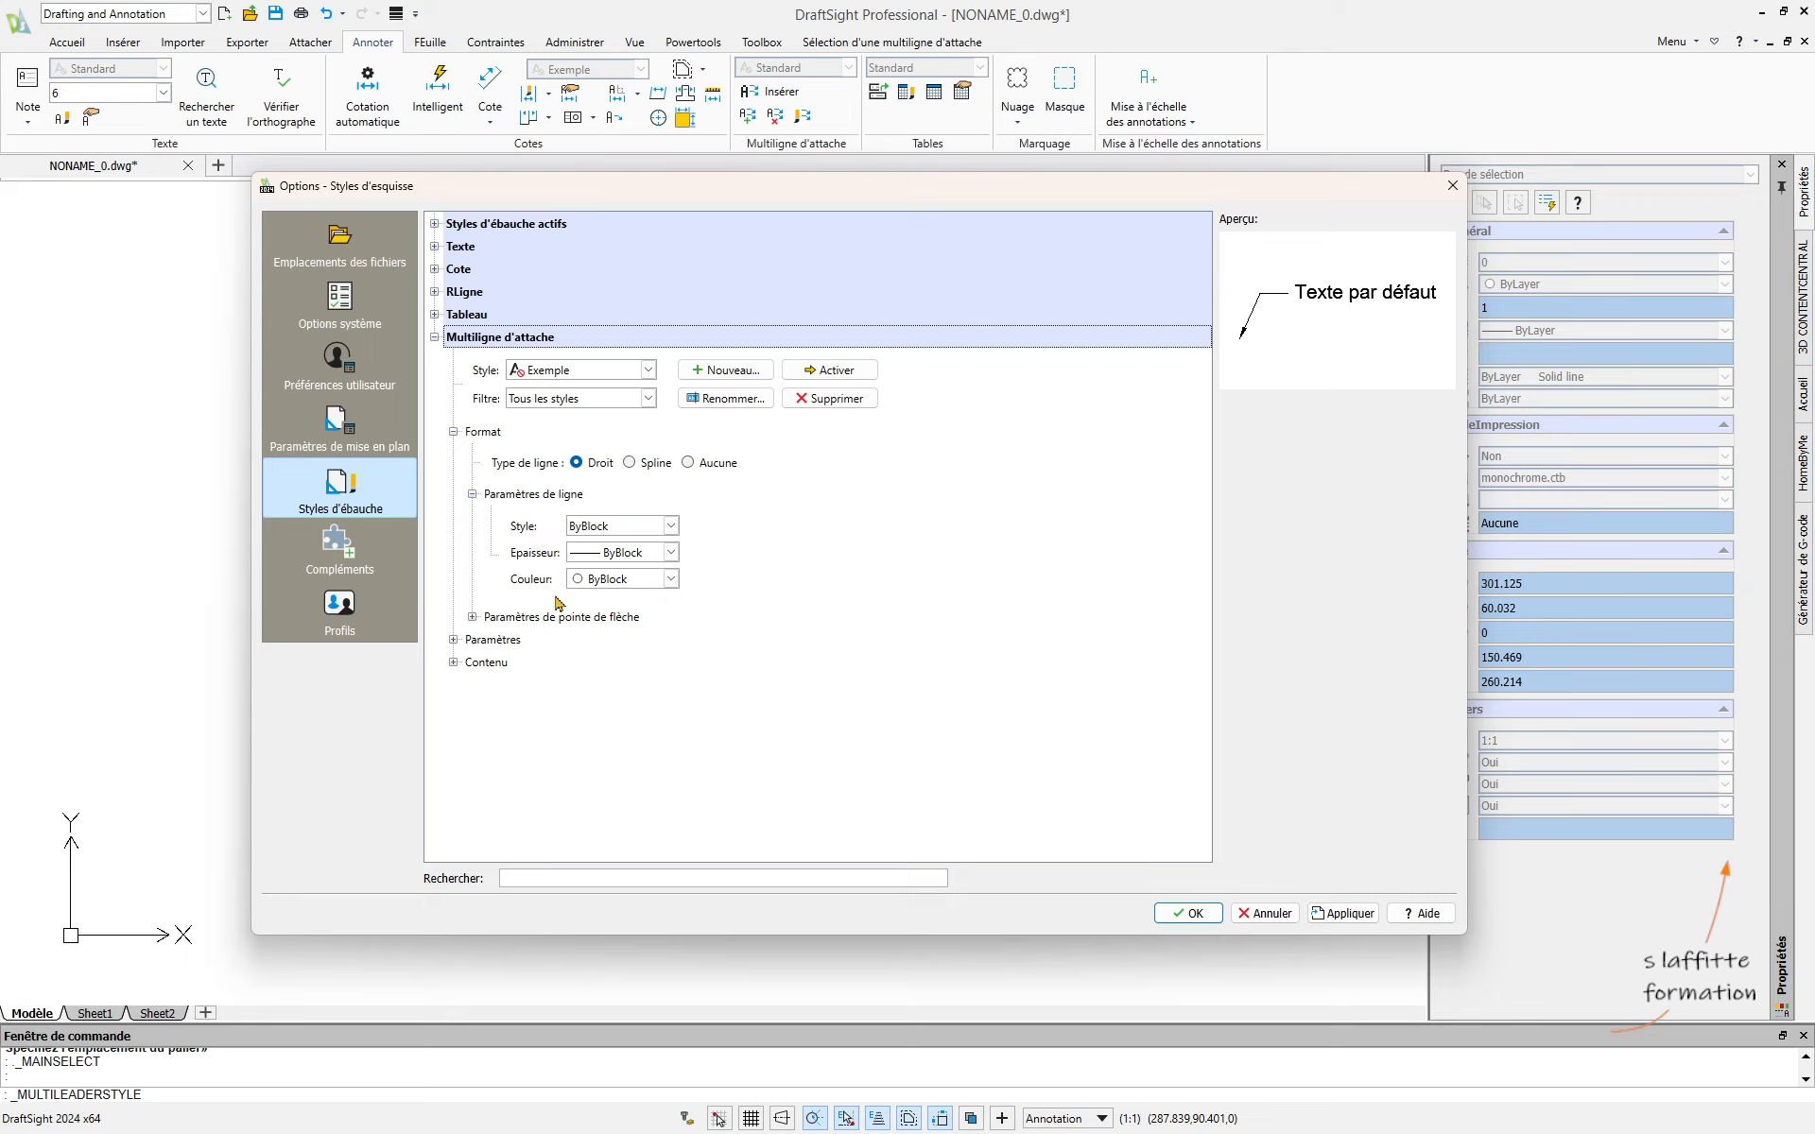
click(472, 494)
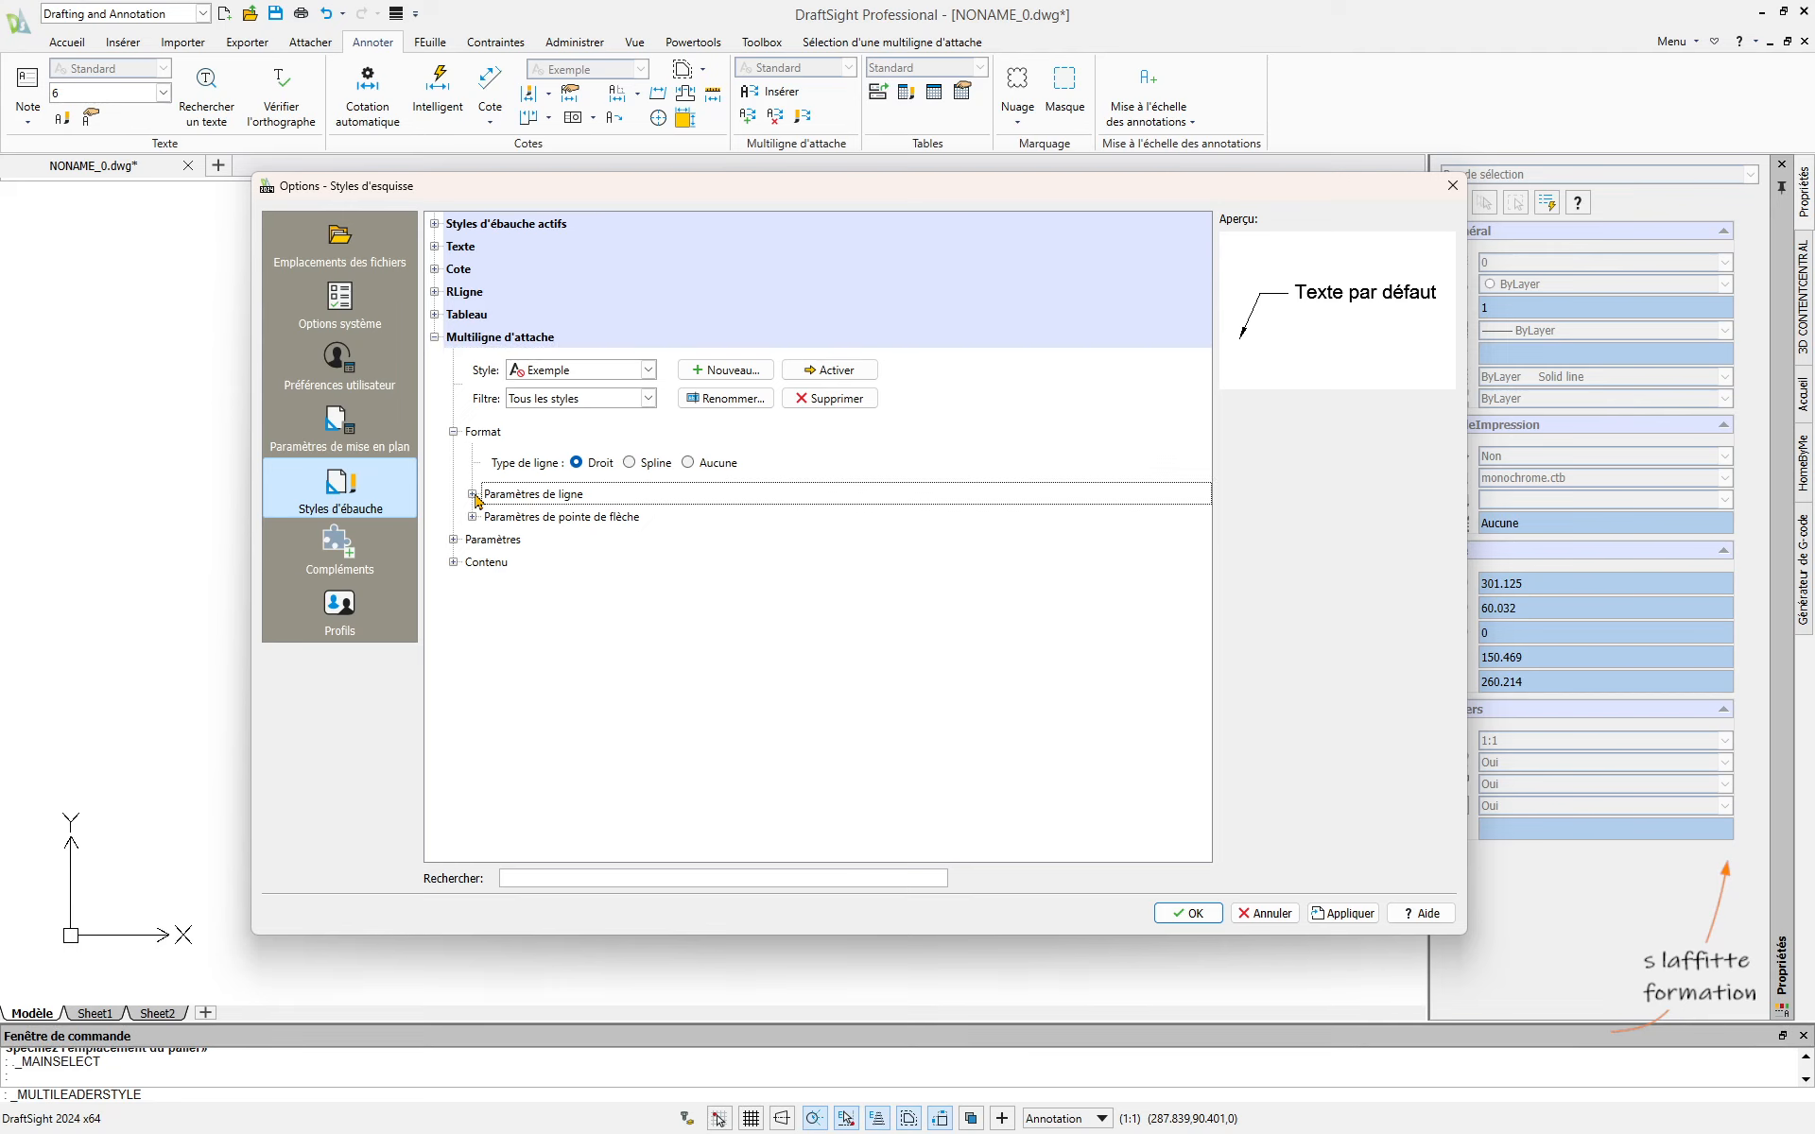
Set the arrowhead size of the Exemple multileader style to 2.5.
click(473, 518)
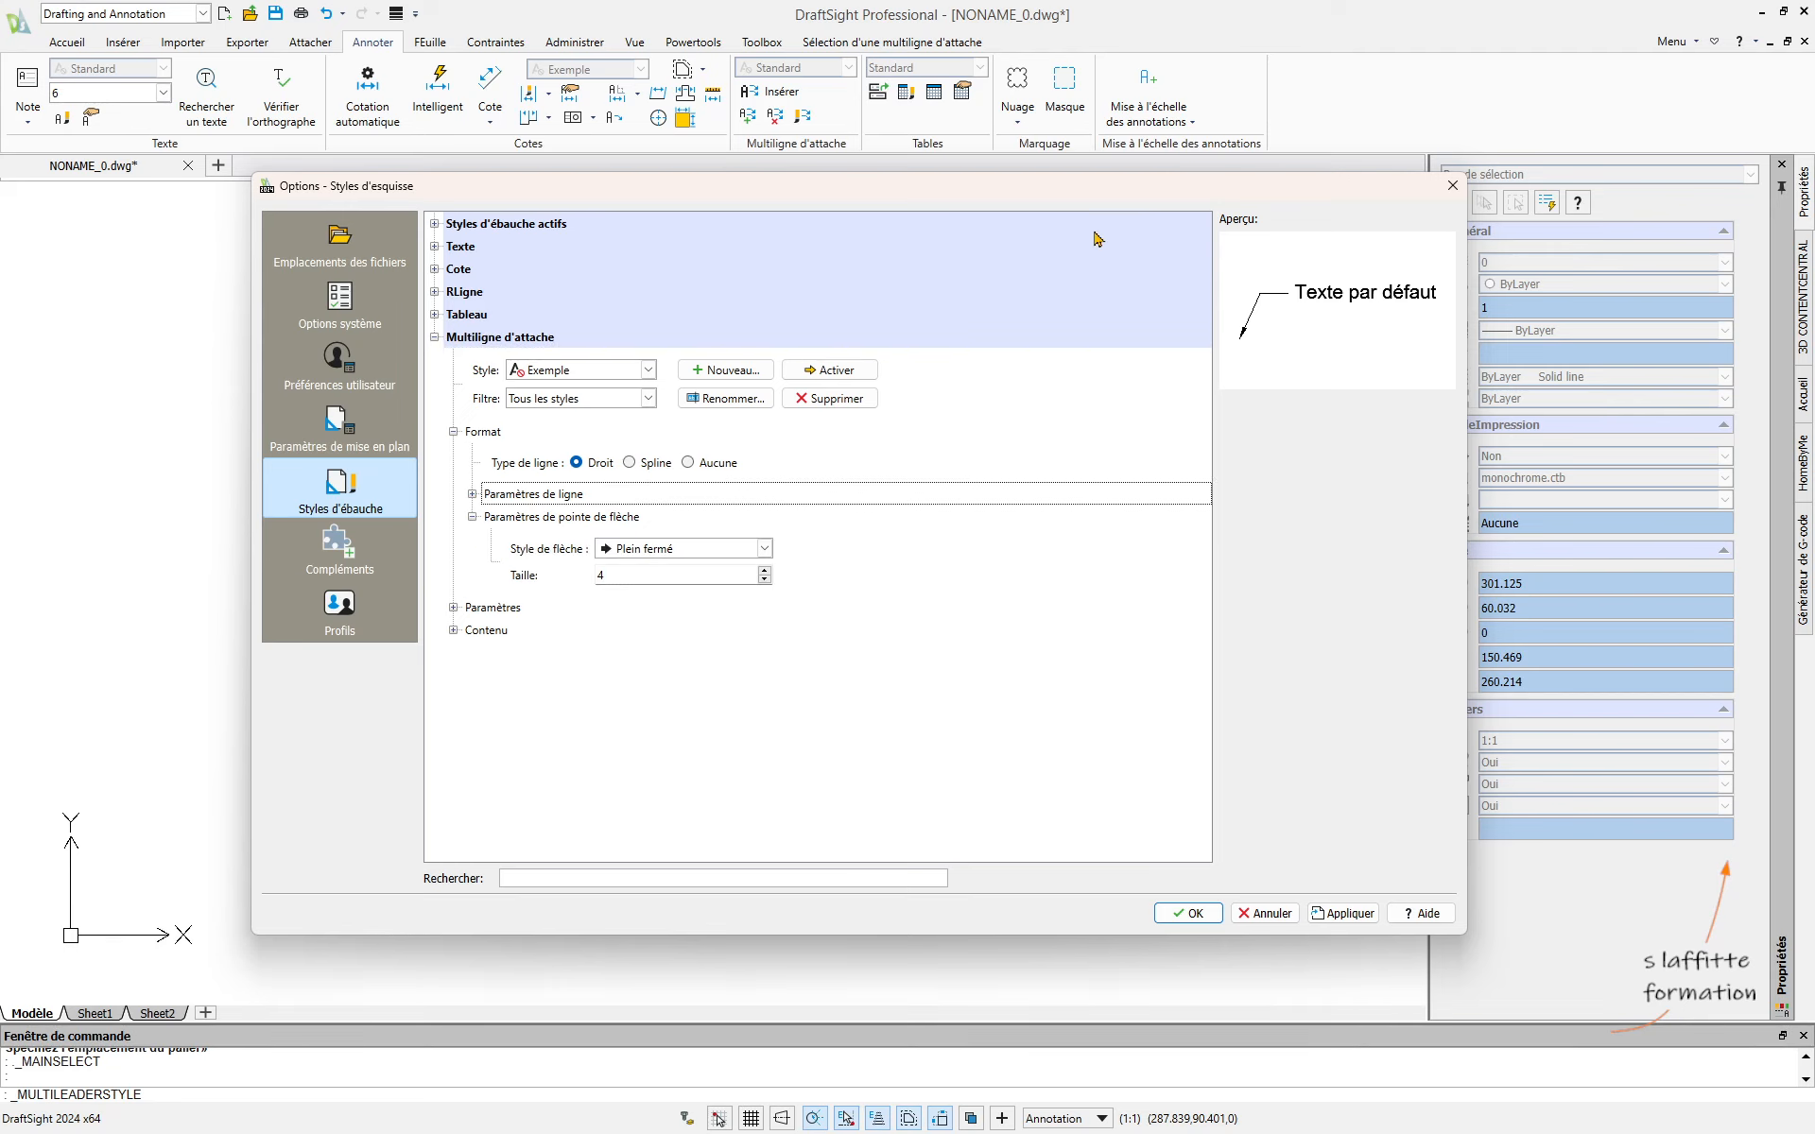
mouse_move(1030, 199)
mouse_down()
mouse_move(989, 466)
mouse_move(968, 998)
mouse_move(962, 924)
mouse_move(1013, 741)
mouse_move(989, 939)
mouse_move(1066, 227)
mouse_move(1033, 203)
mouse_up()
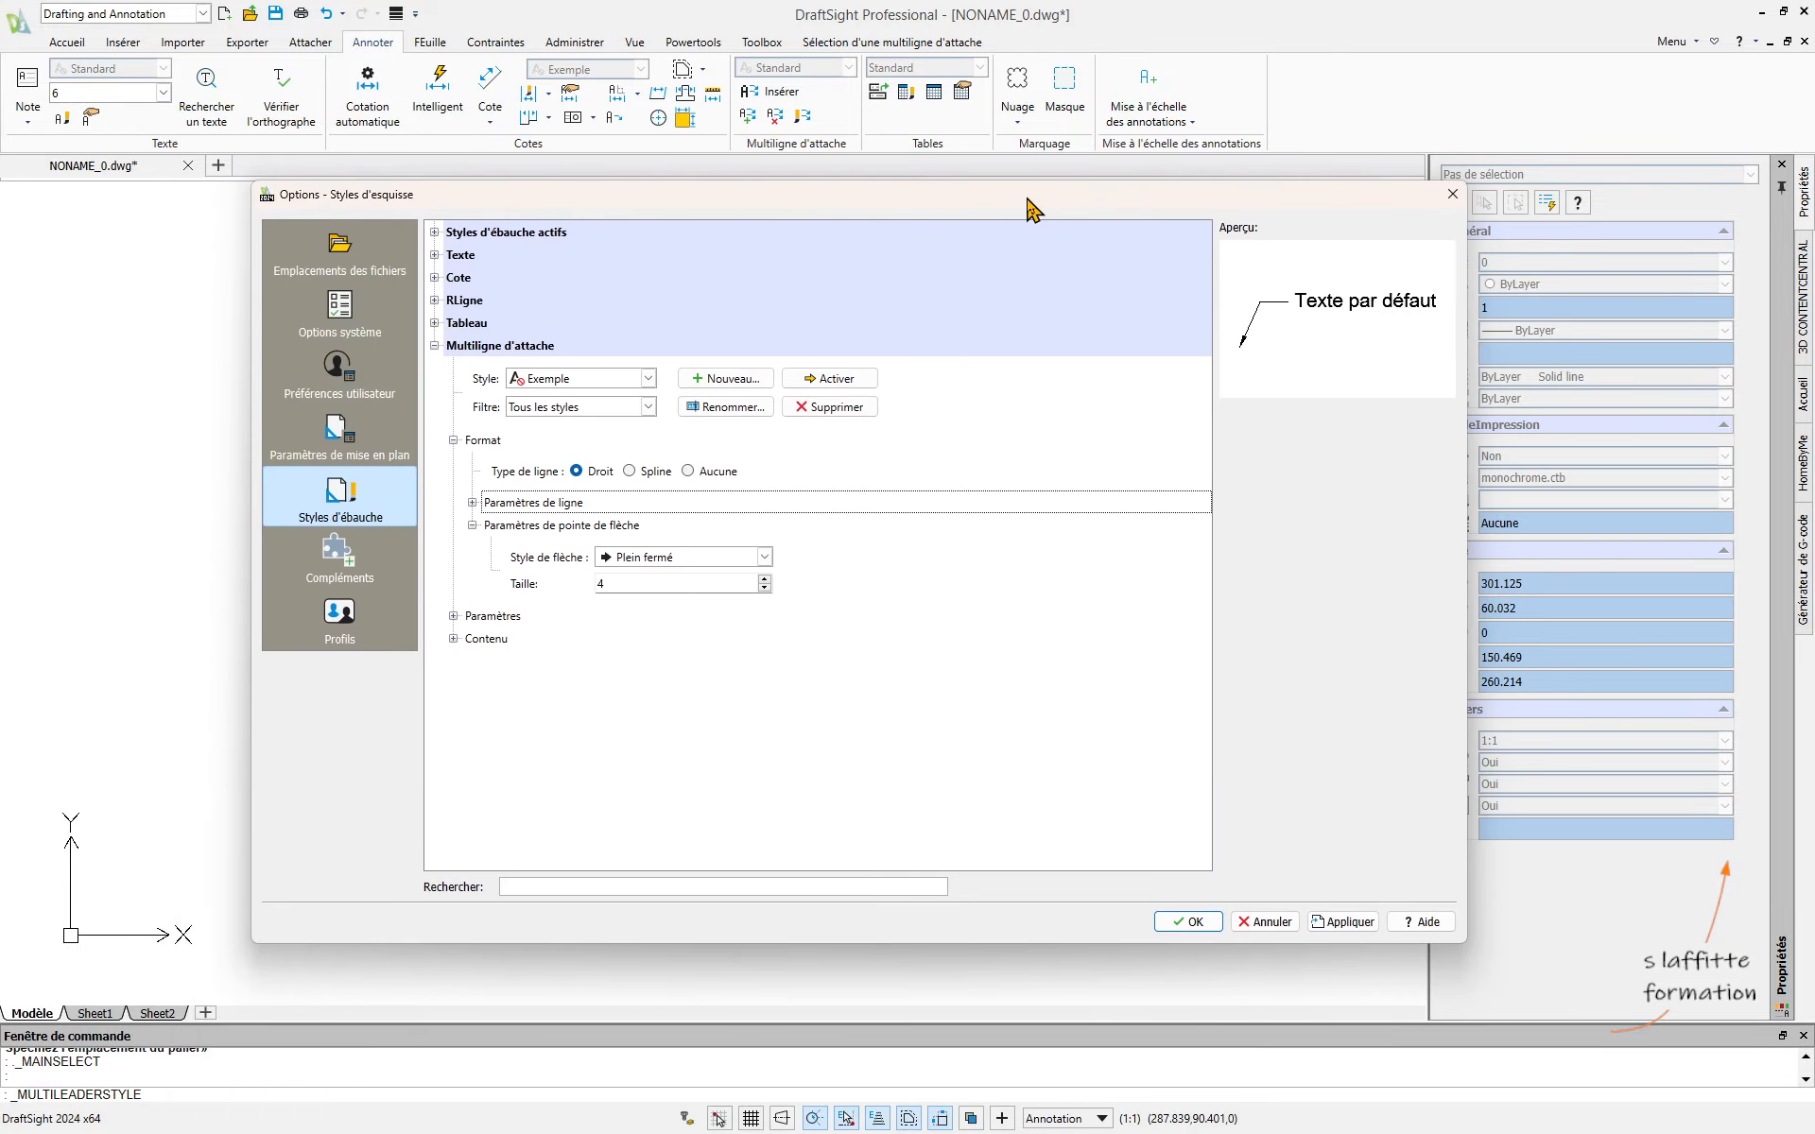
double_click(652, 590)
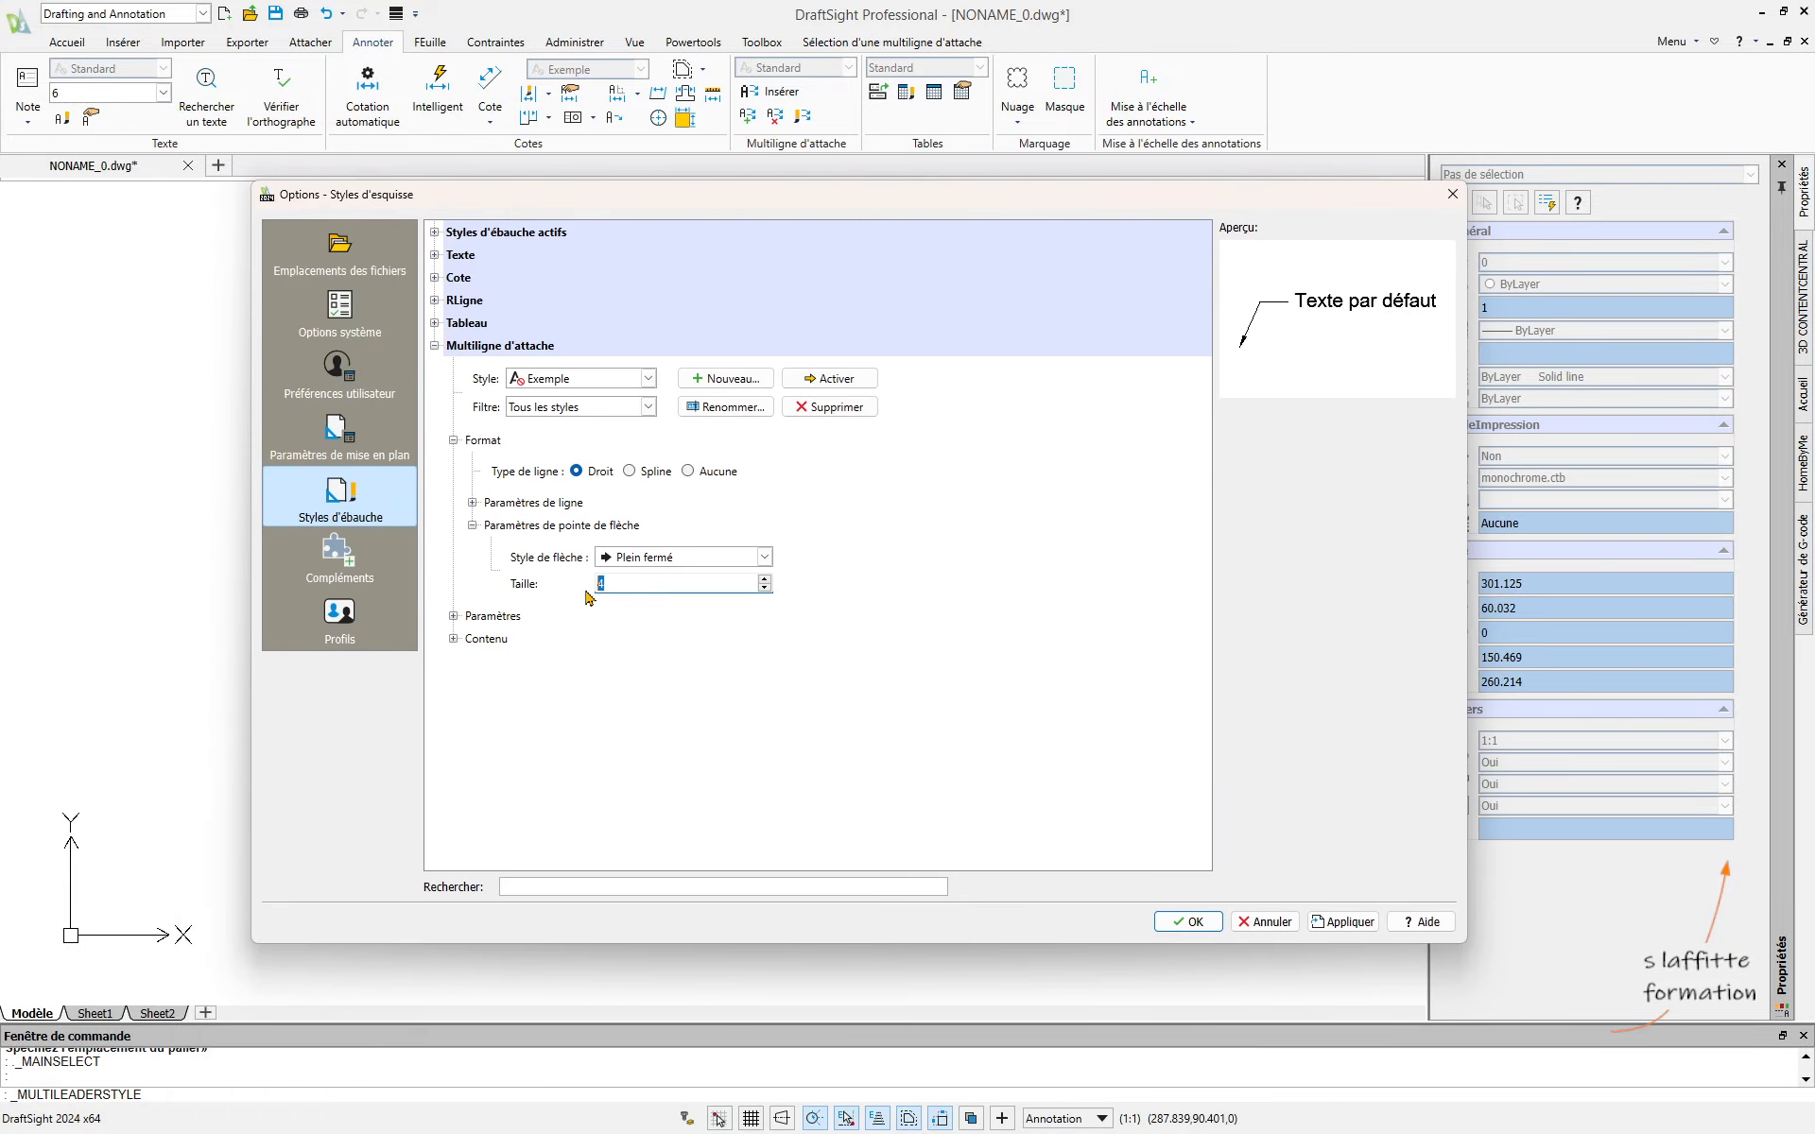
text(2.5)
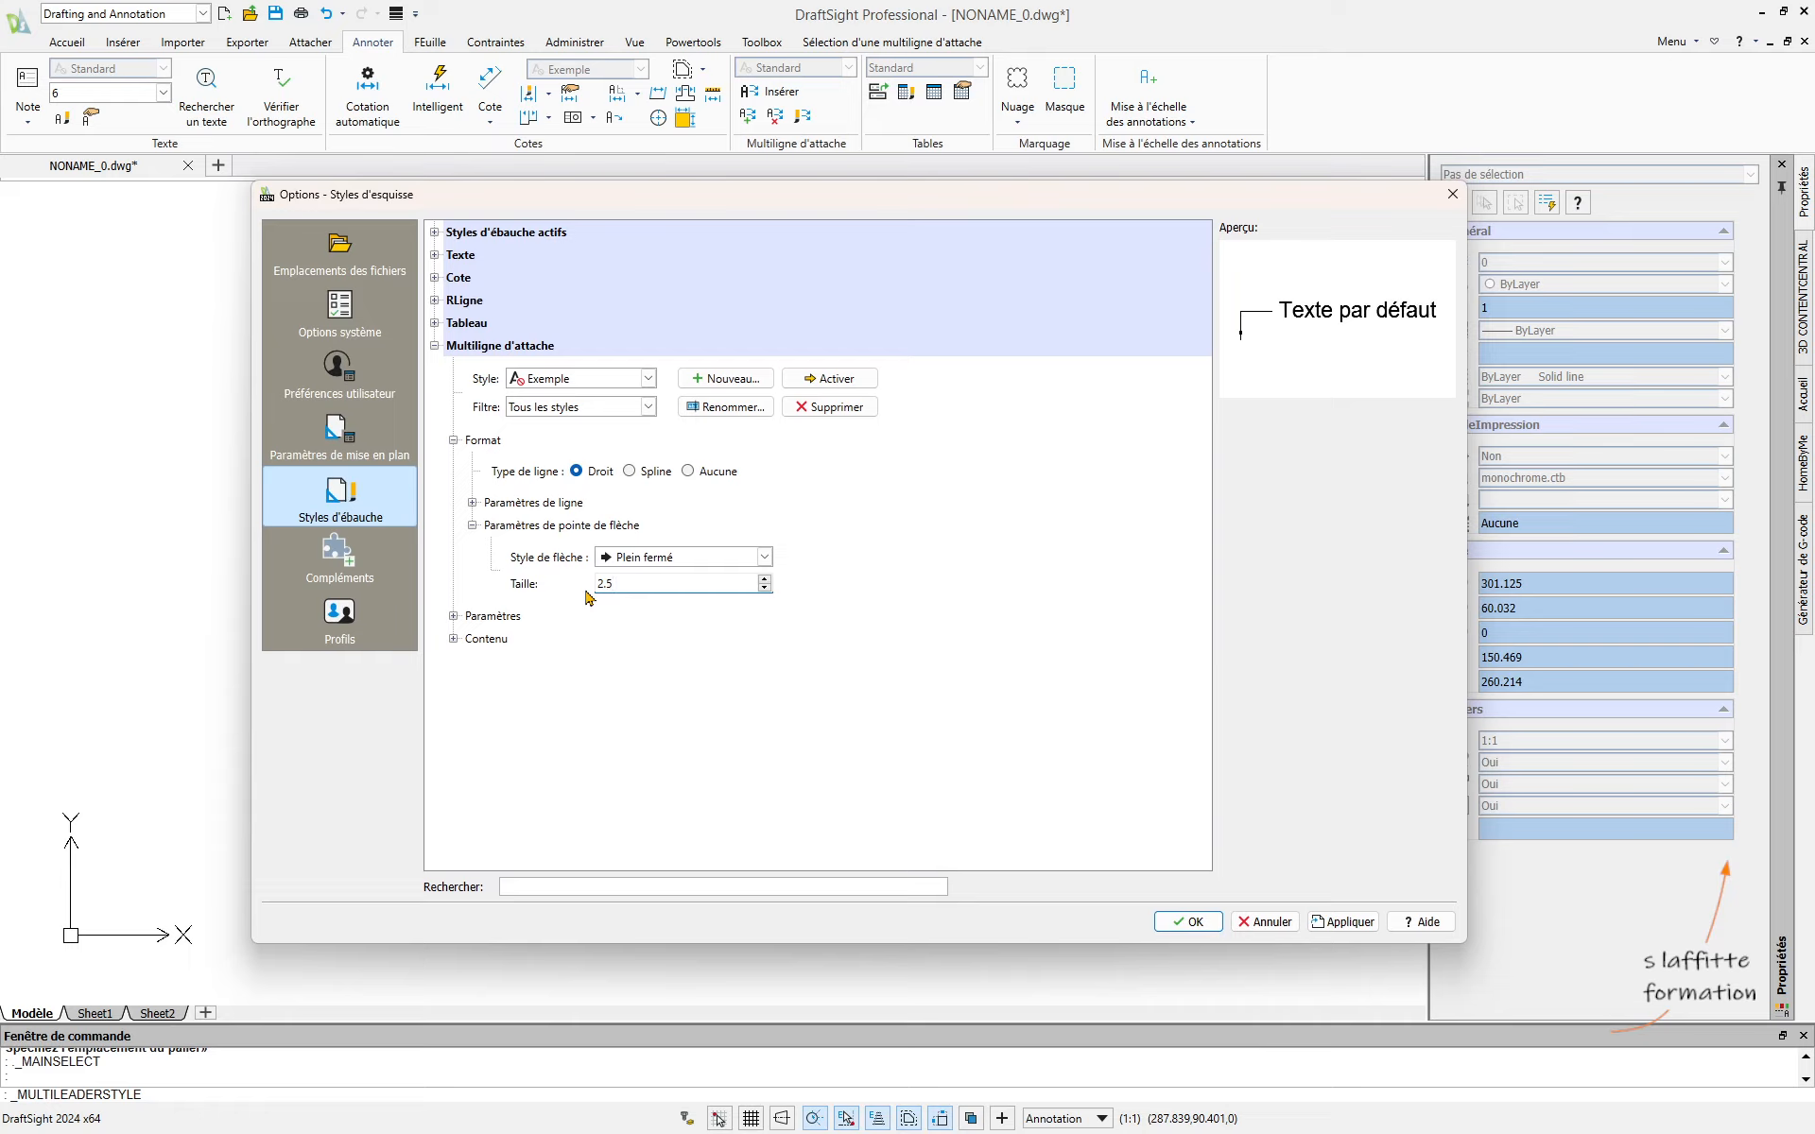
click(471, 525)
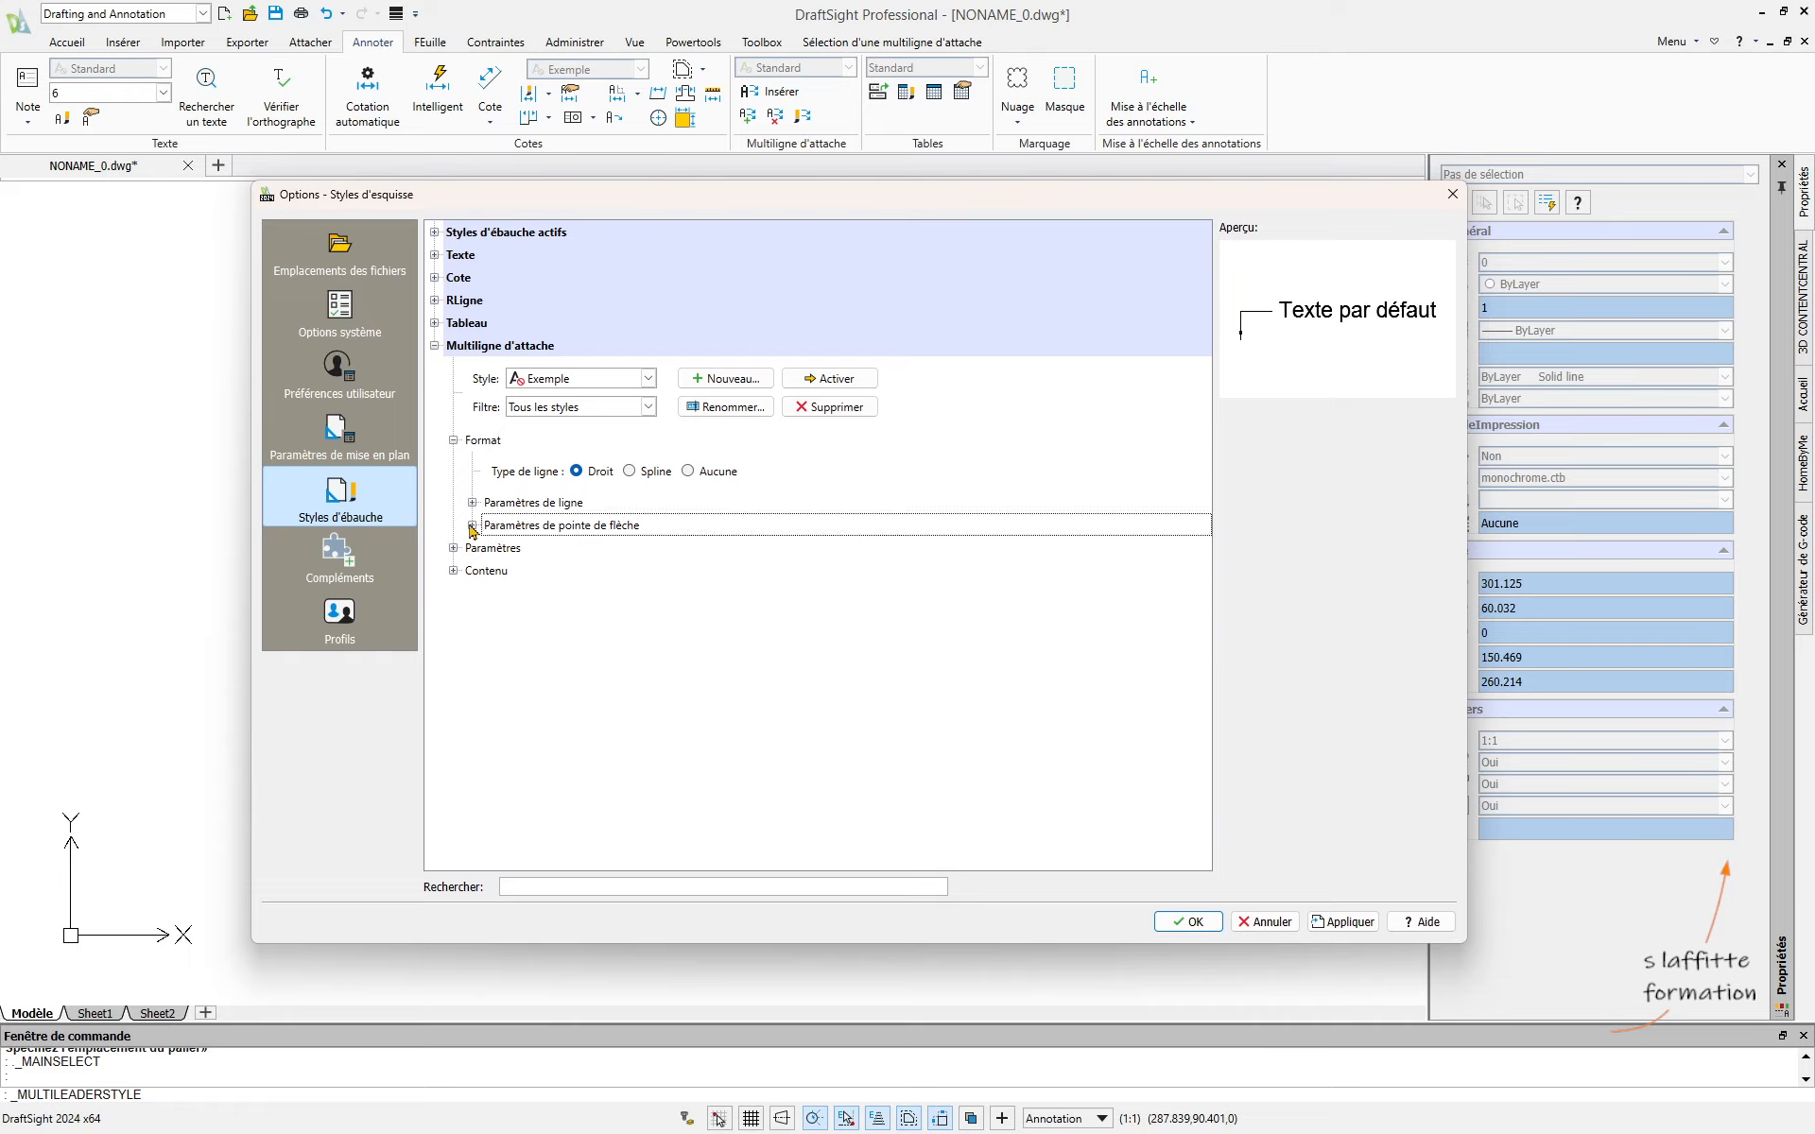
Set the landing line length of the Exemple style to 4, and review its vertex and scale settings.
click(454, 549)
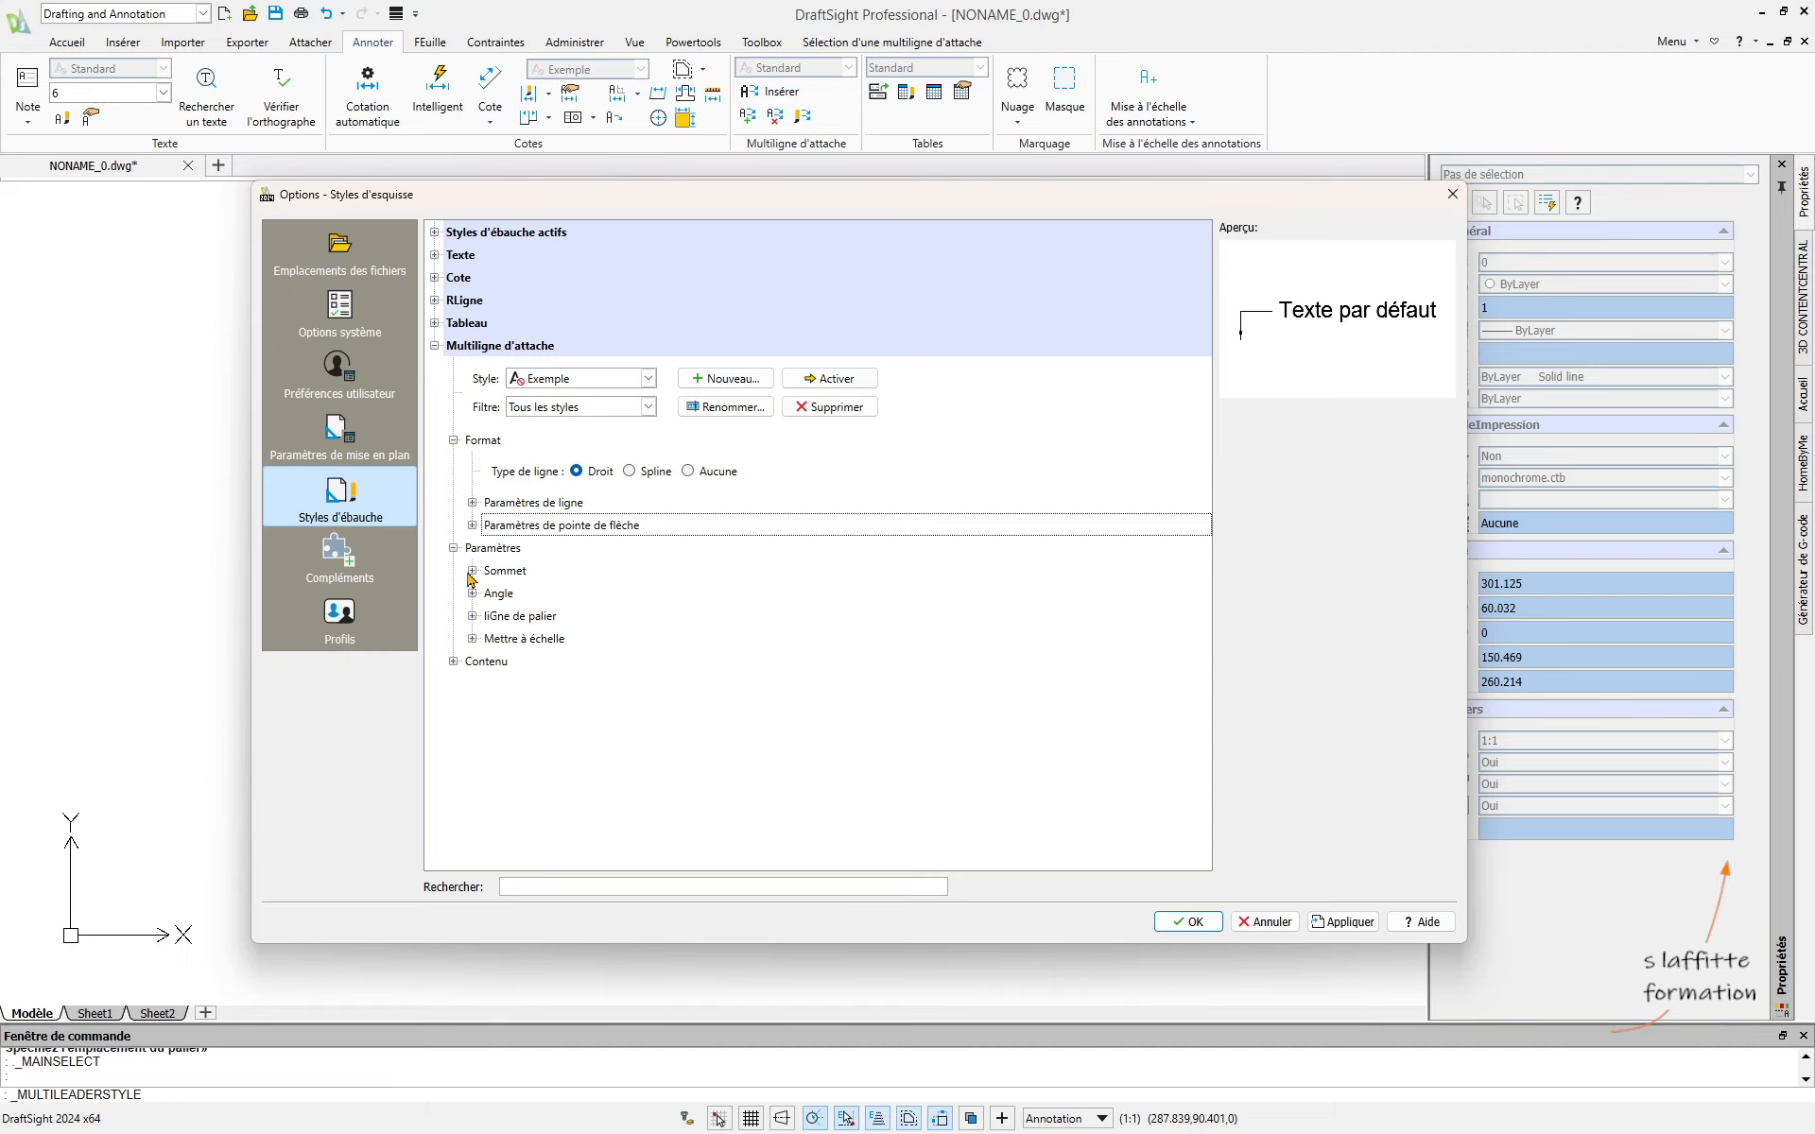
click(473, 571)
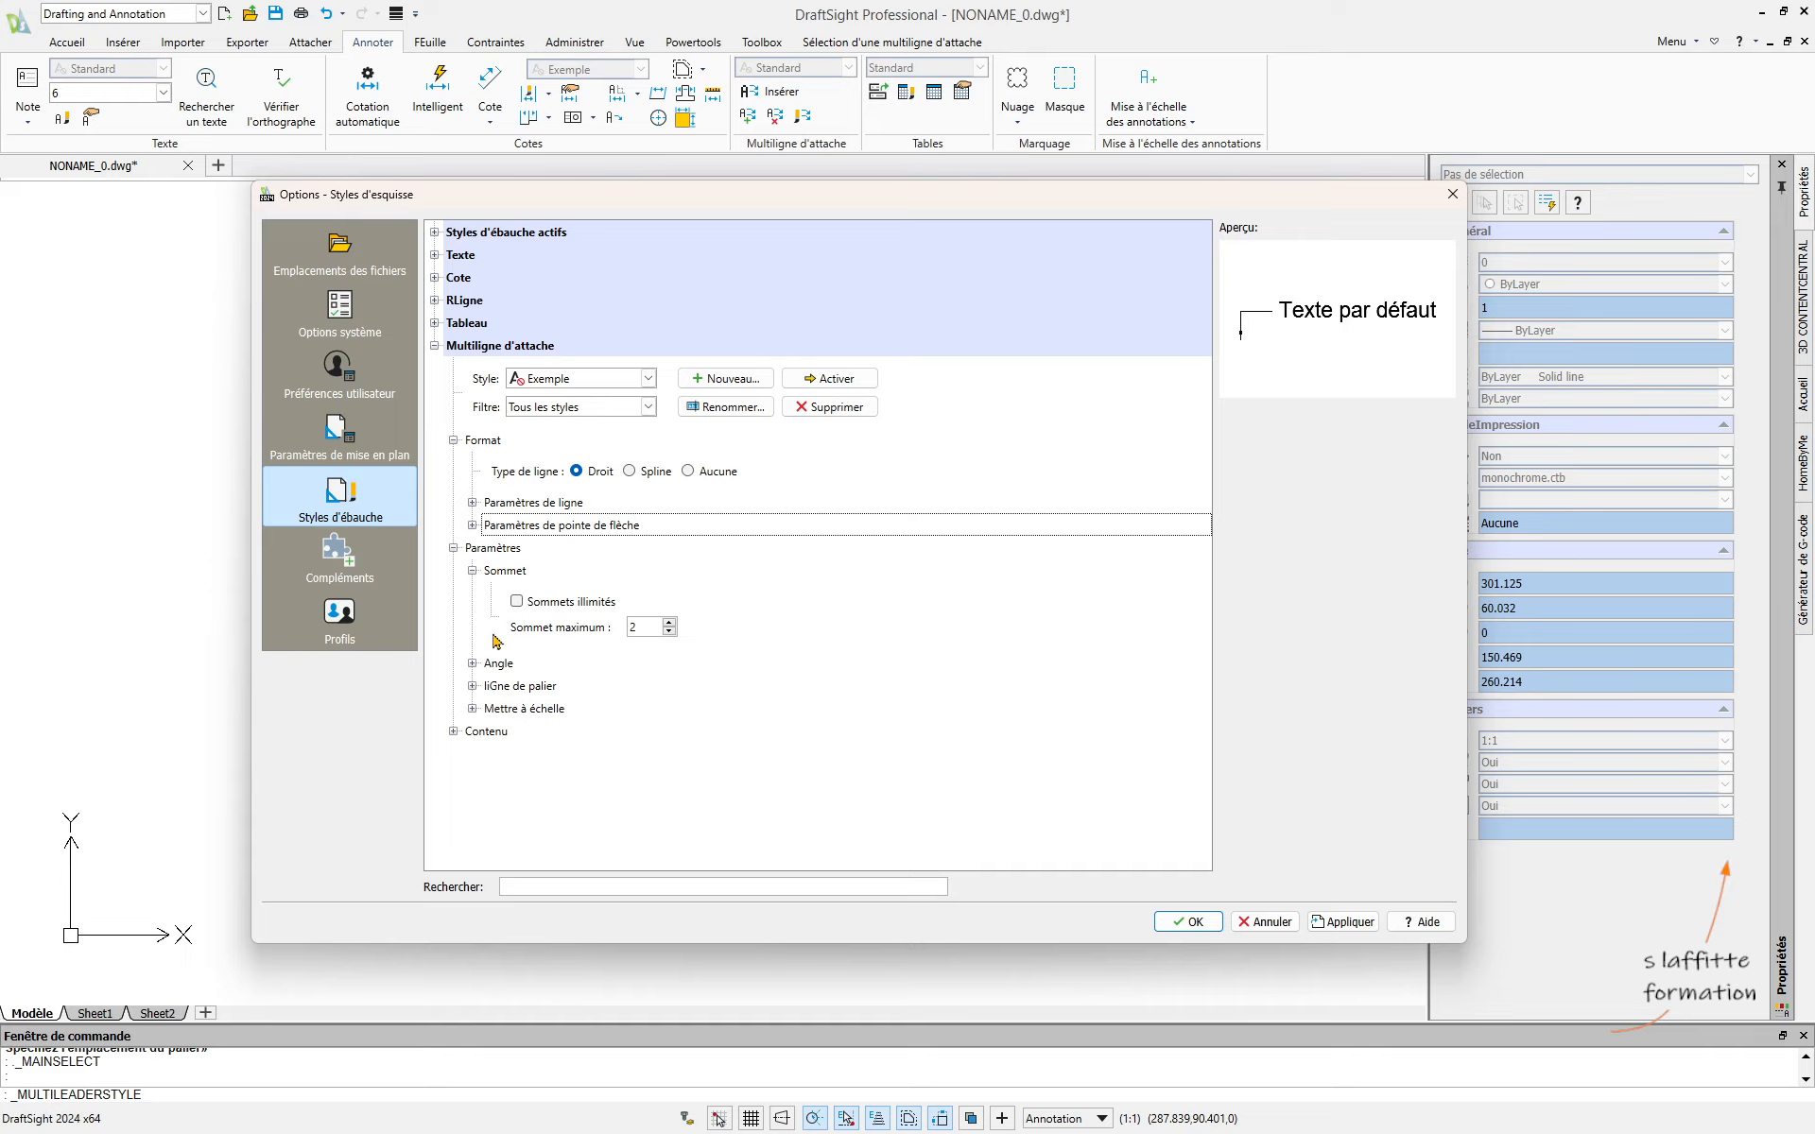
click(473, 571)
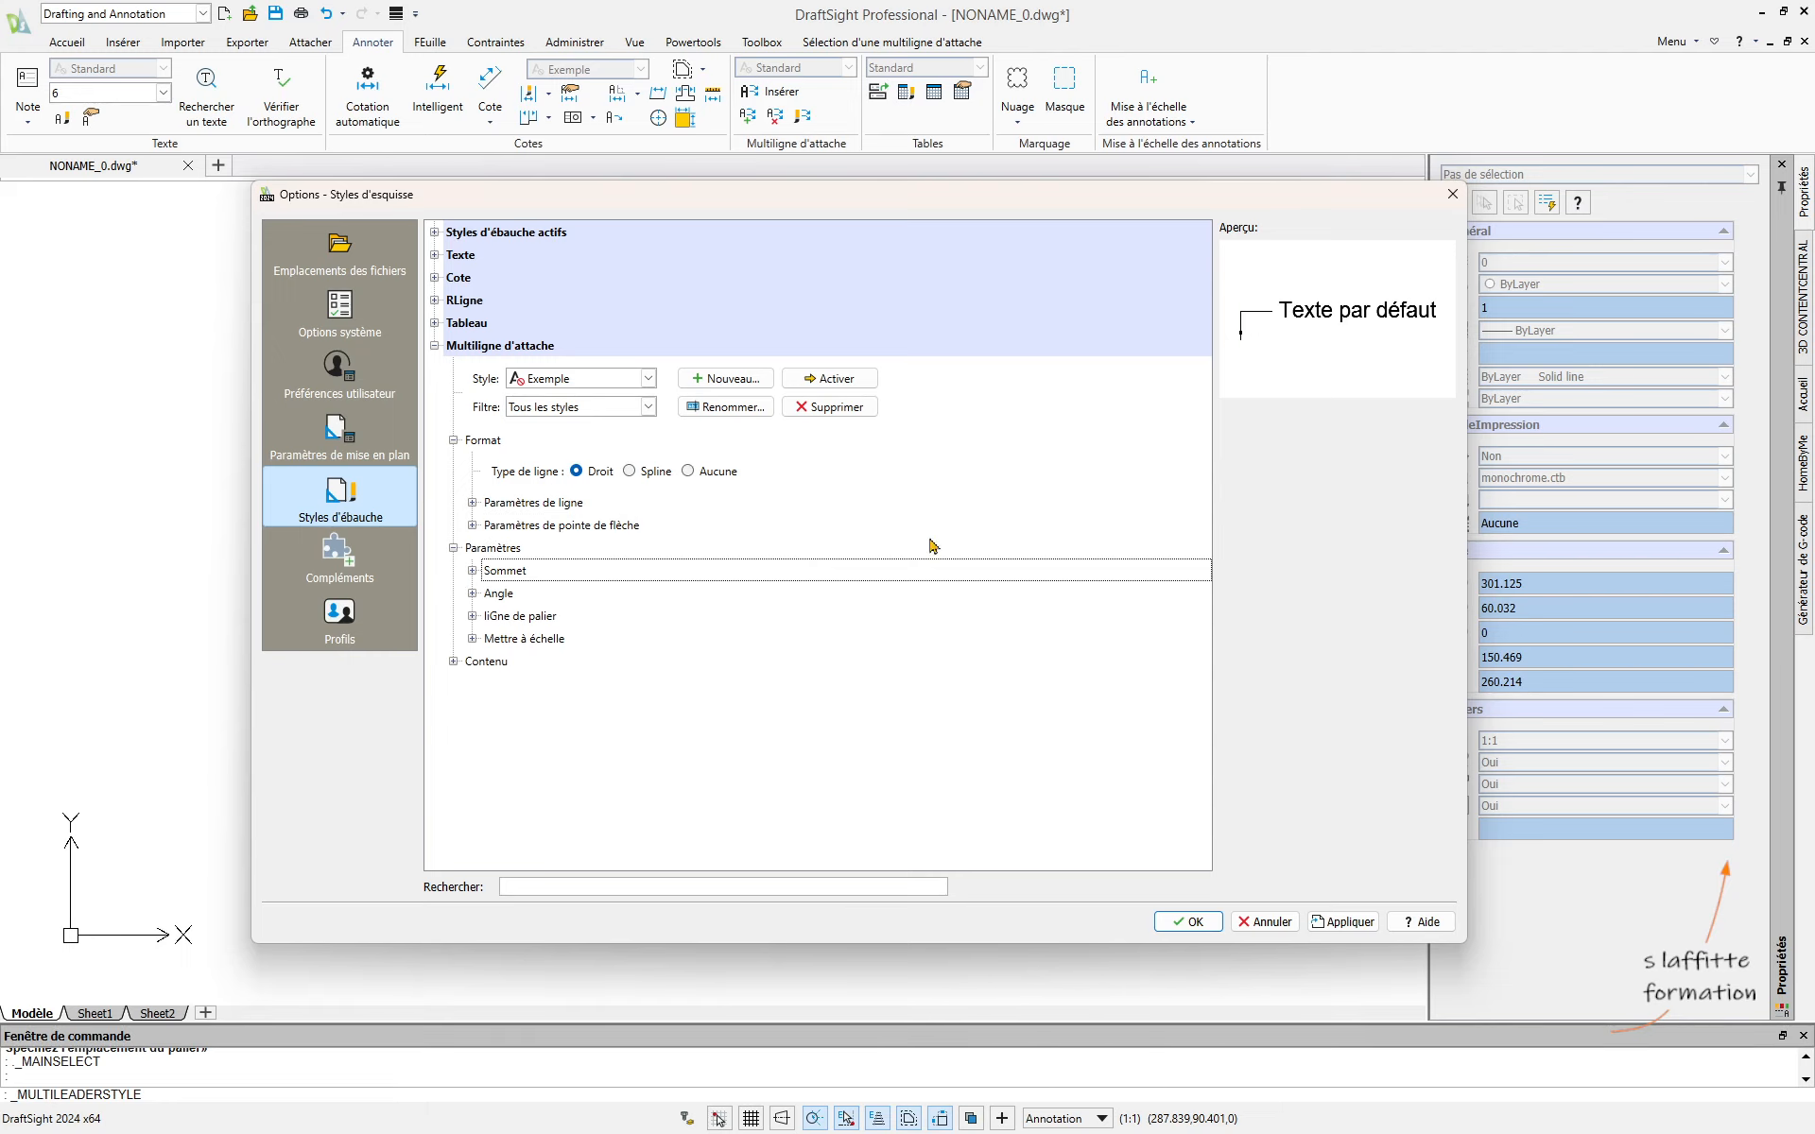
click(473, 616)
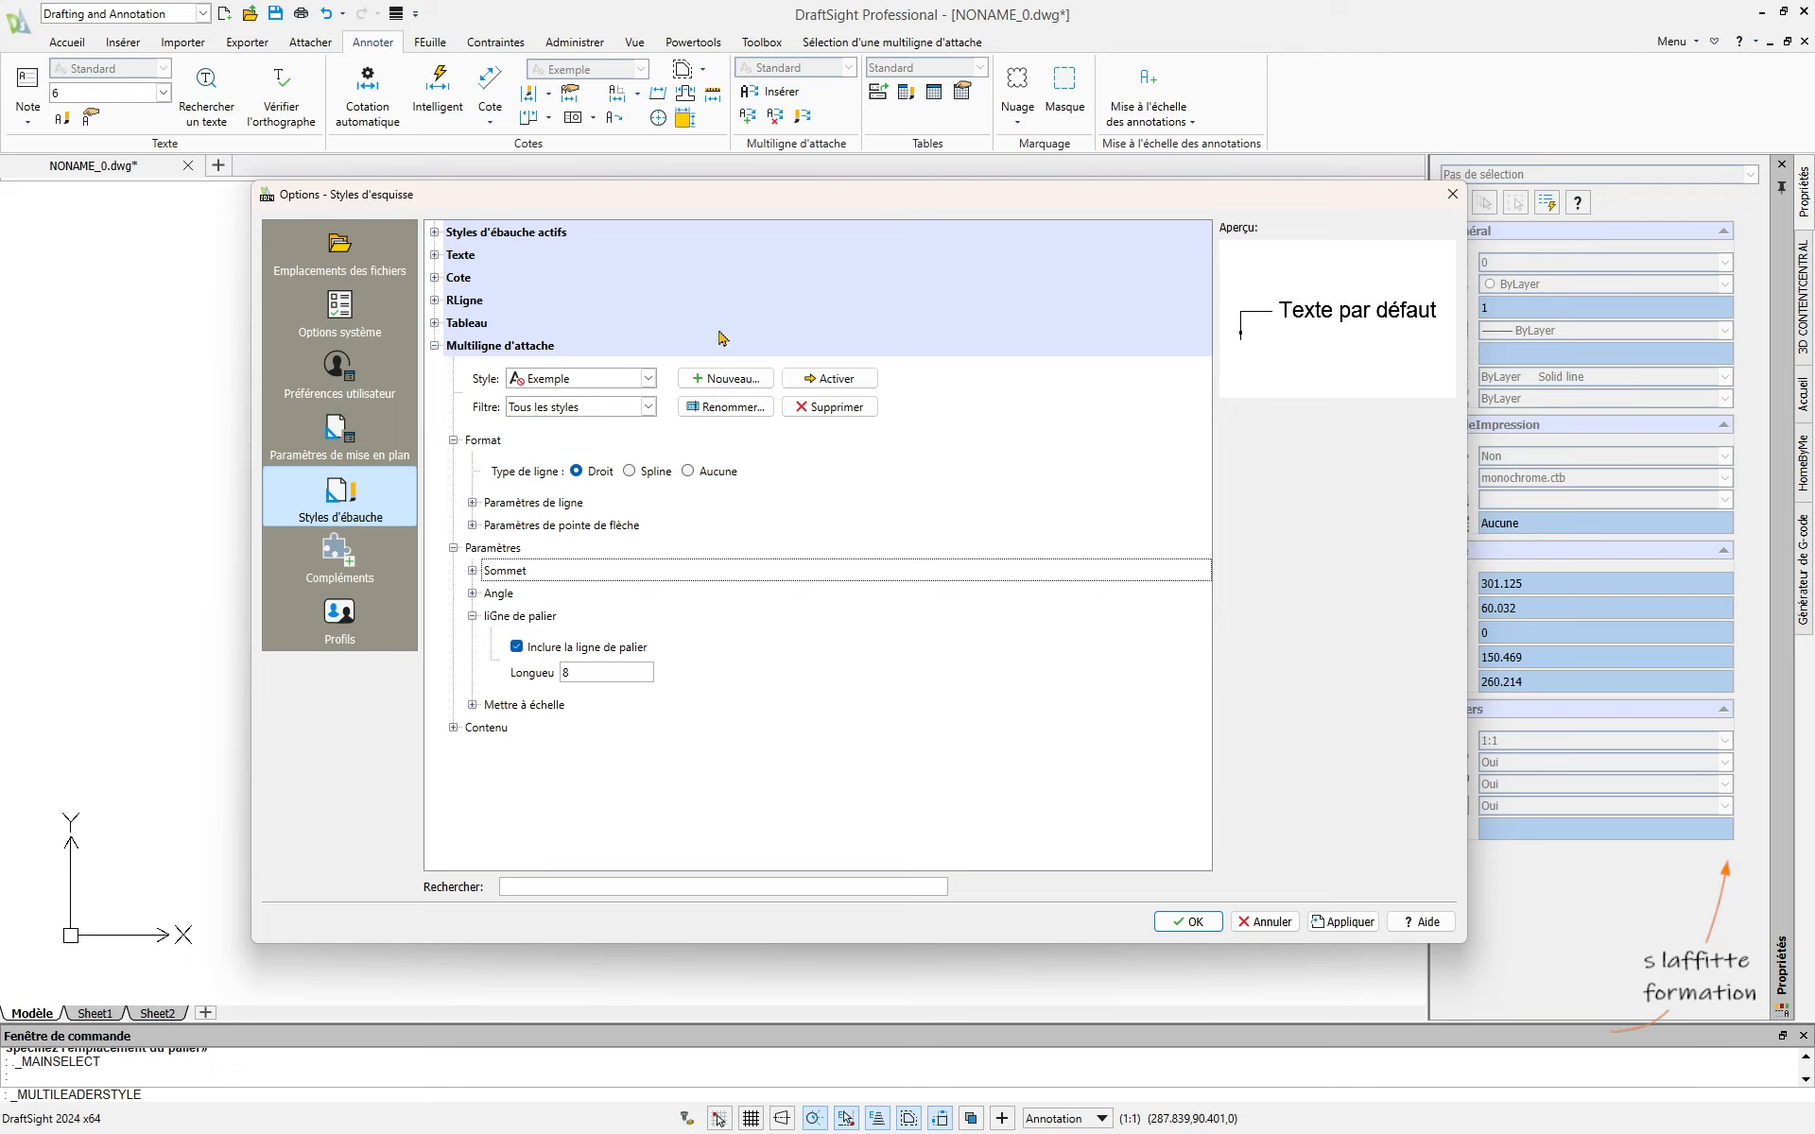
drag(746, 203, 751, 312)
double_click(624, 740)
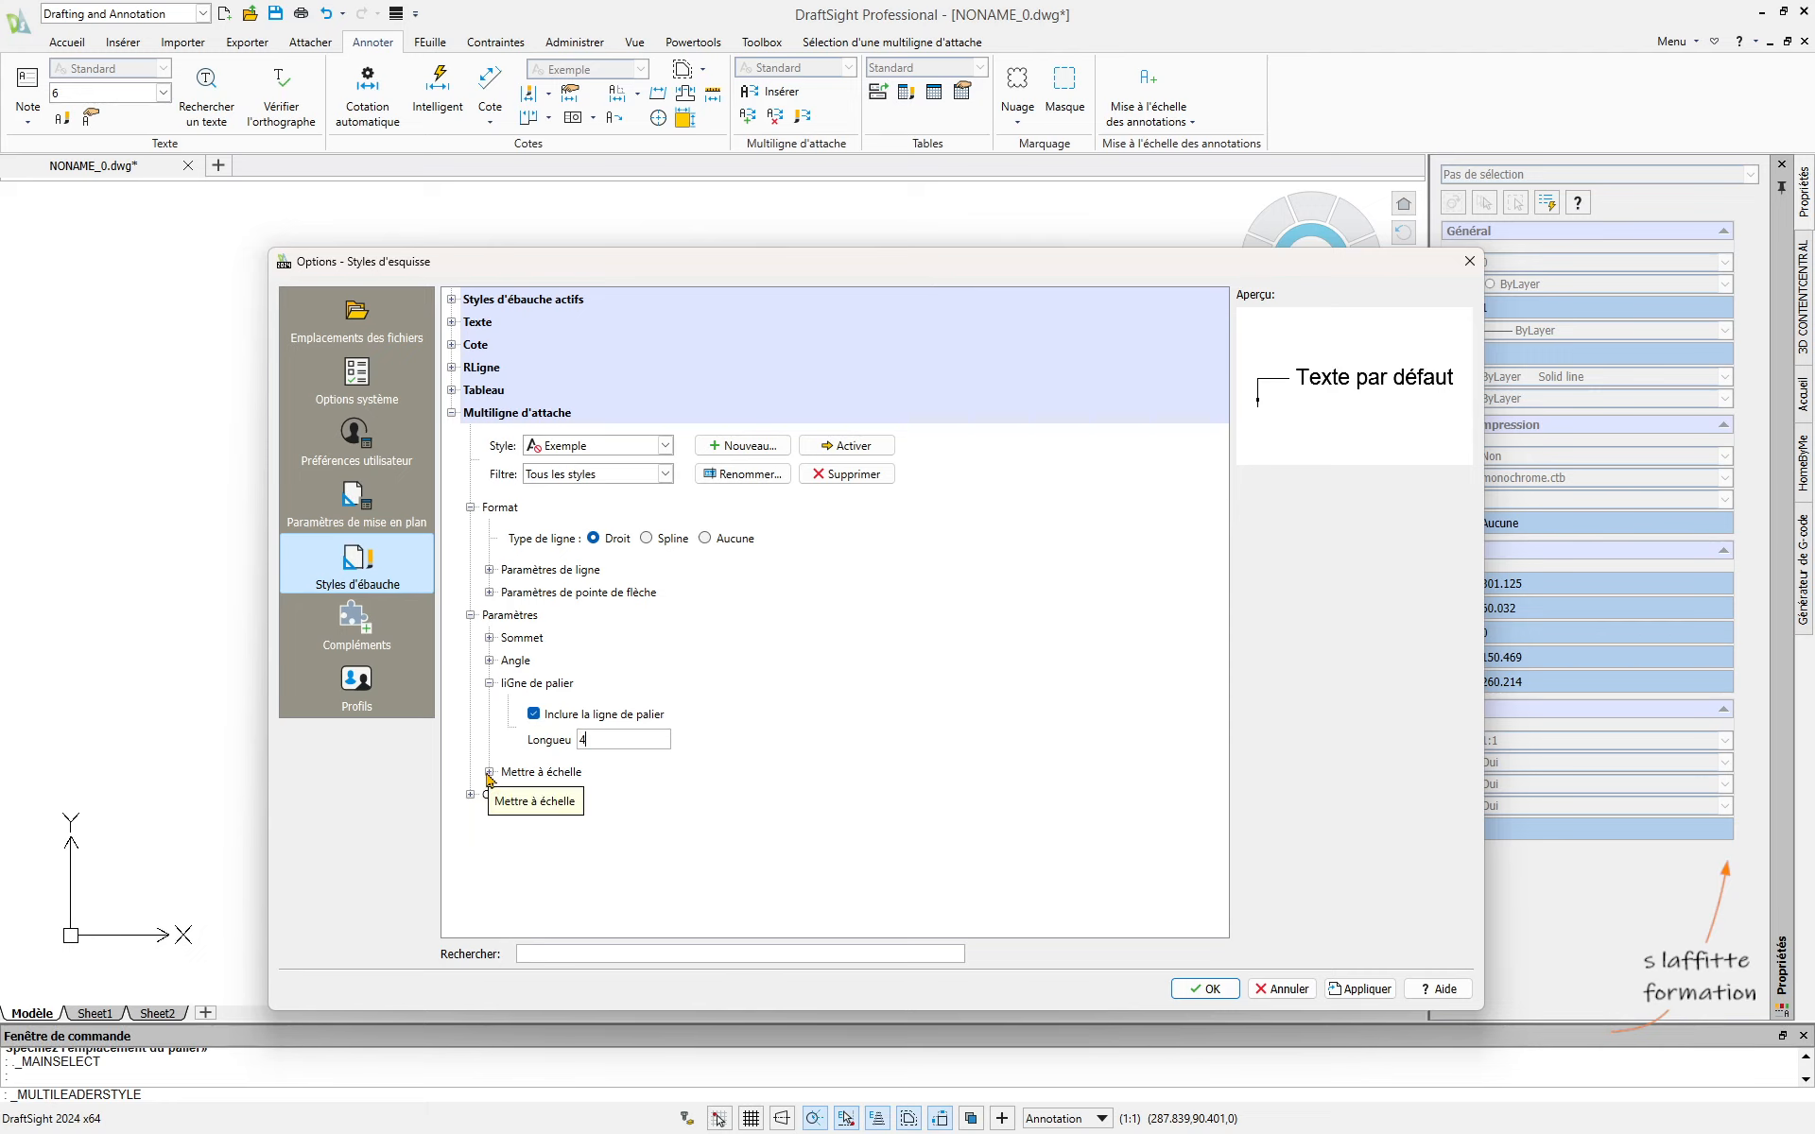
click(488, 773)
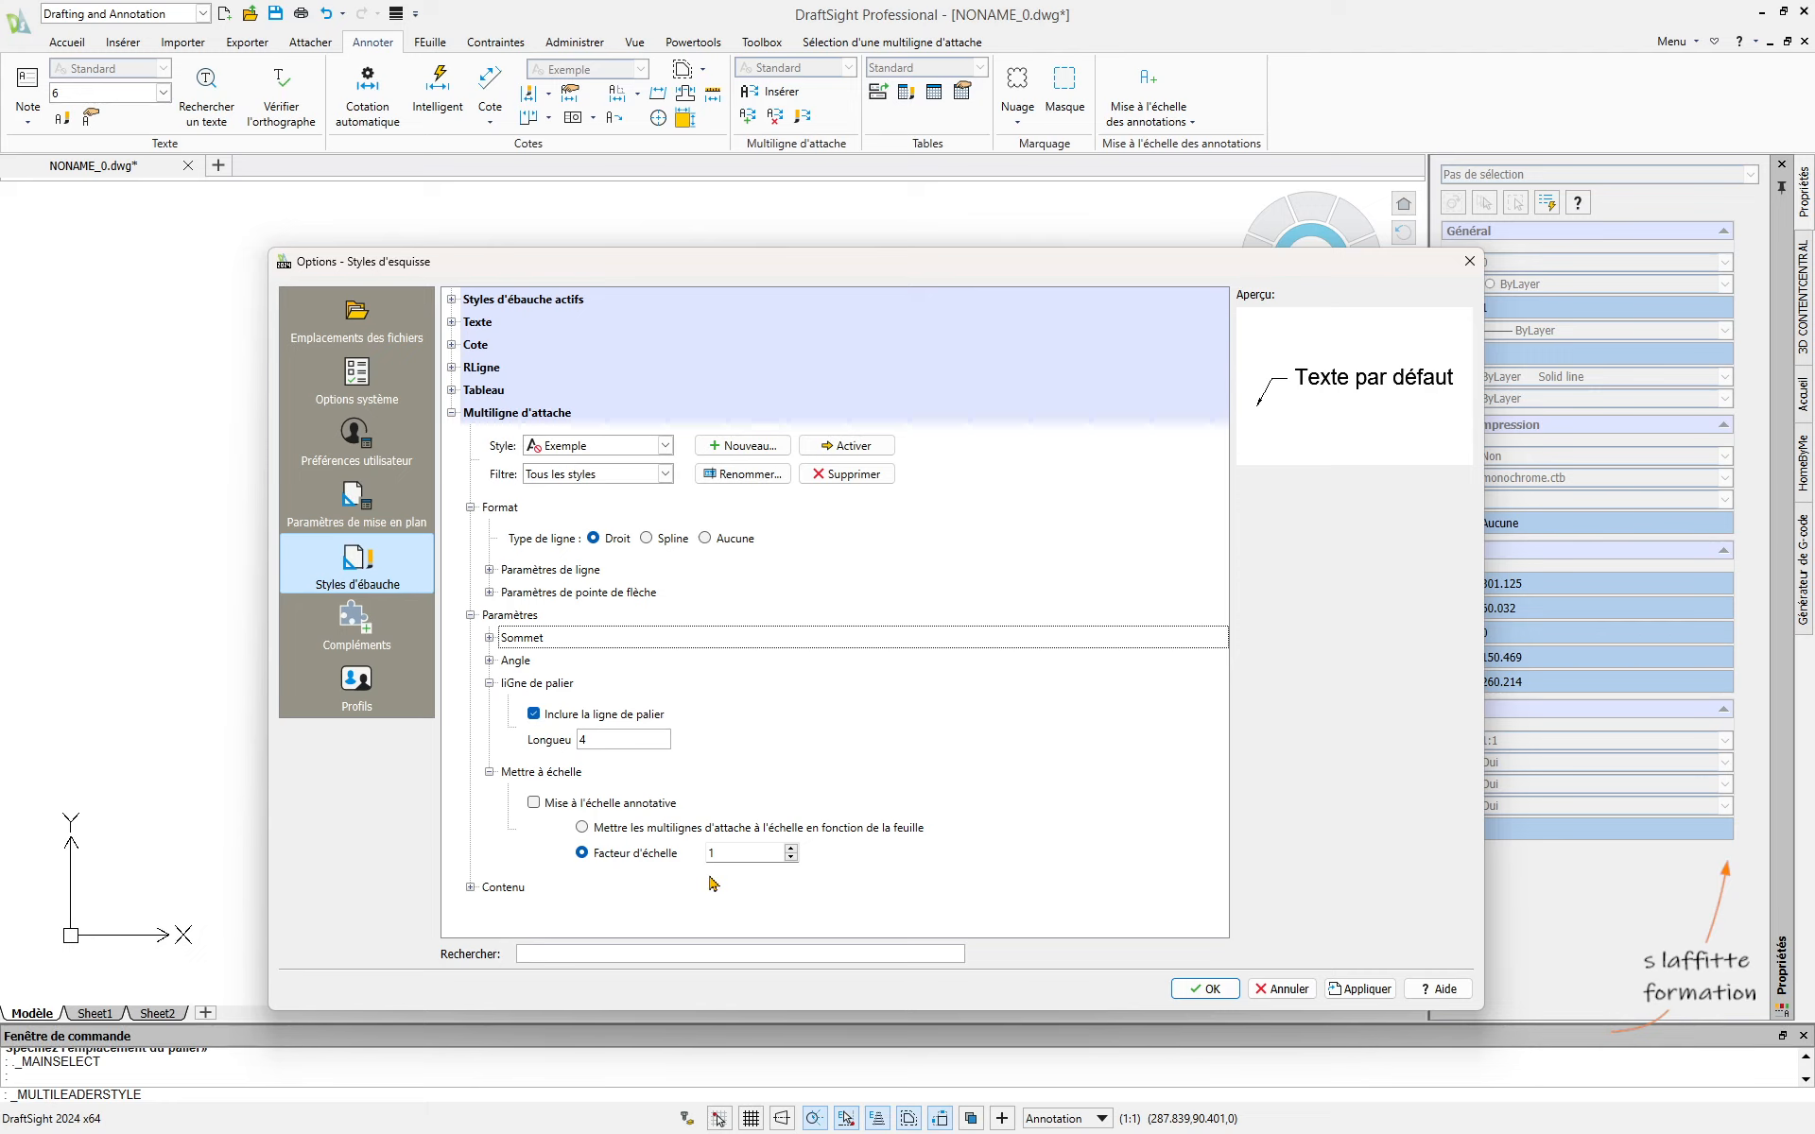
click(489, 773)
click(489, 683)
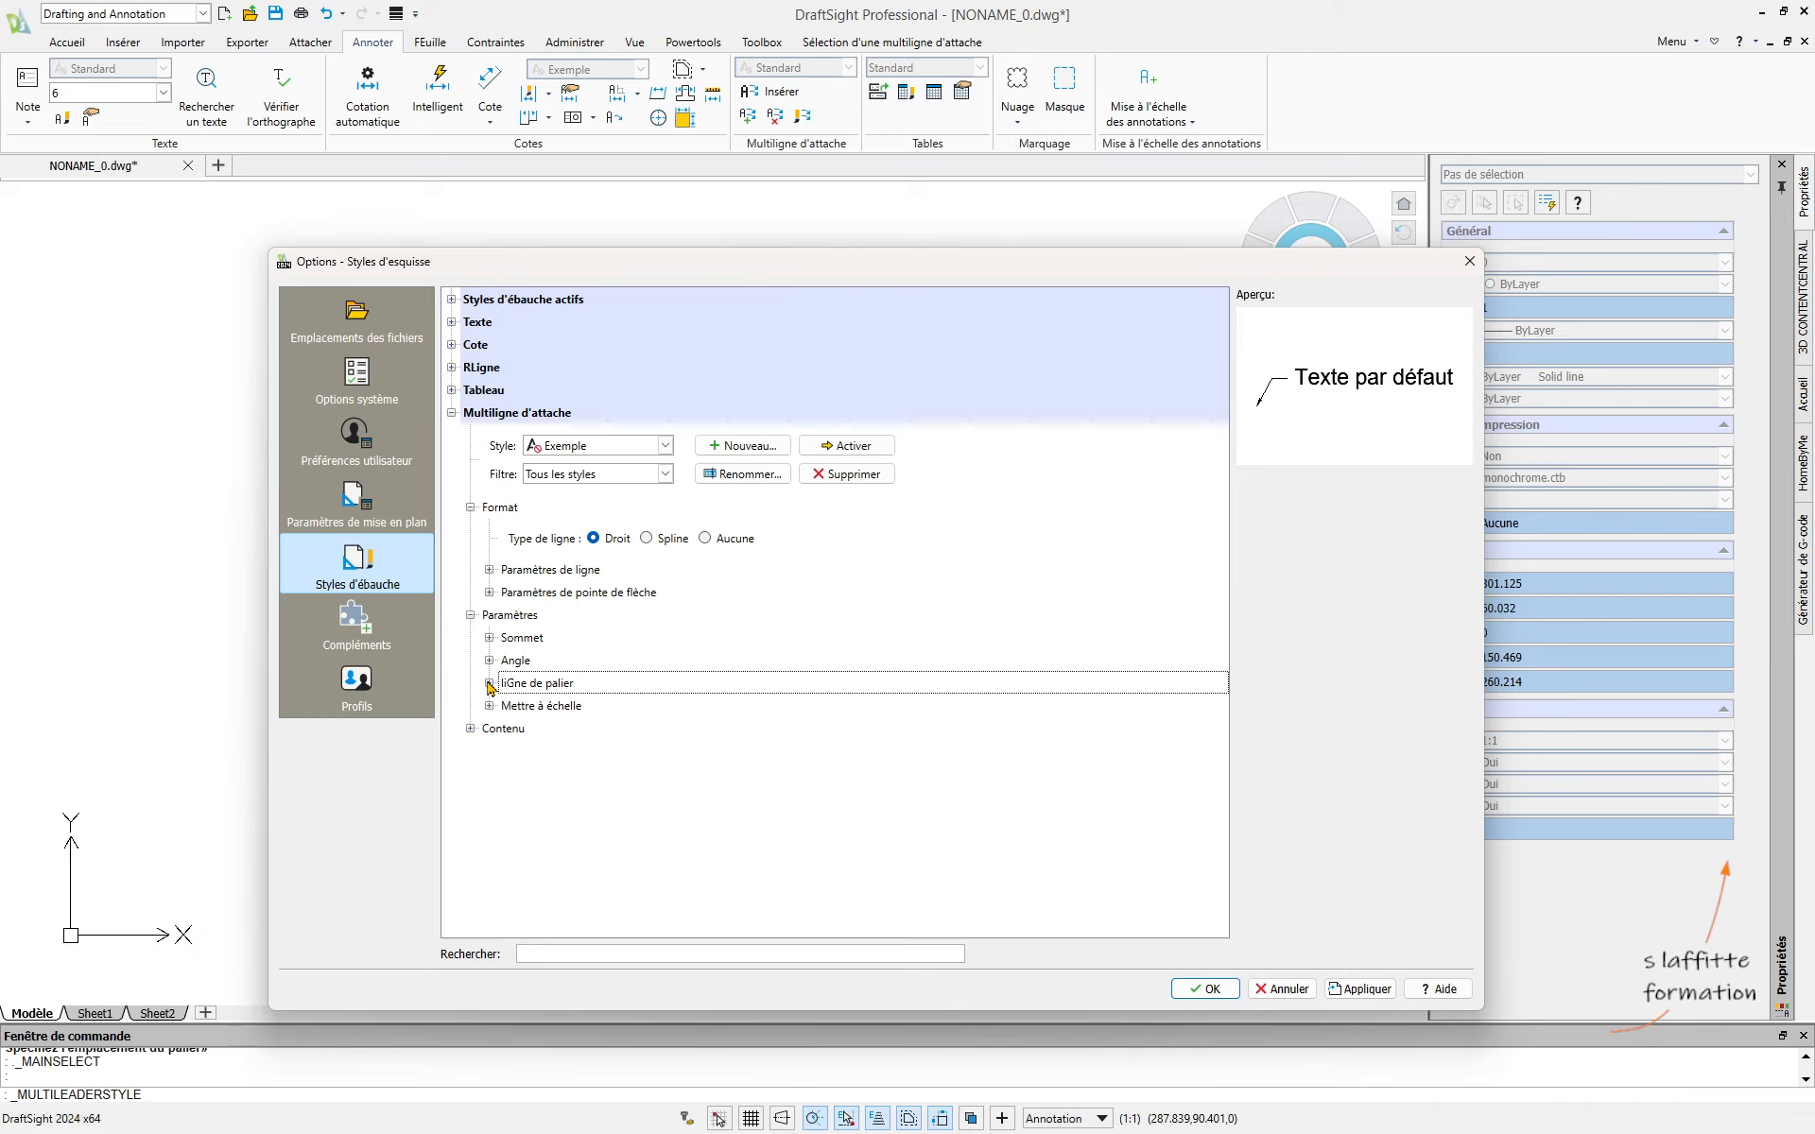
Set the note text height in the Exemple style's content settings to 2.5.
click(470, 729)
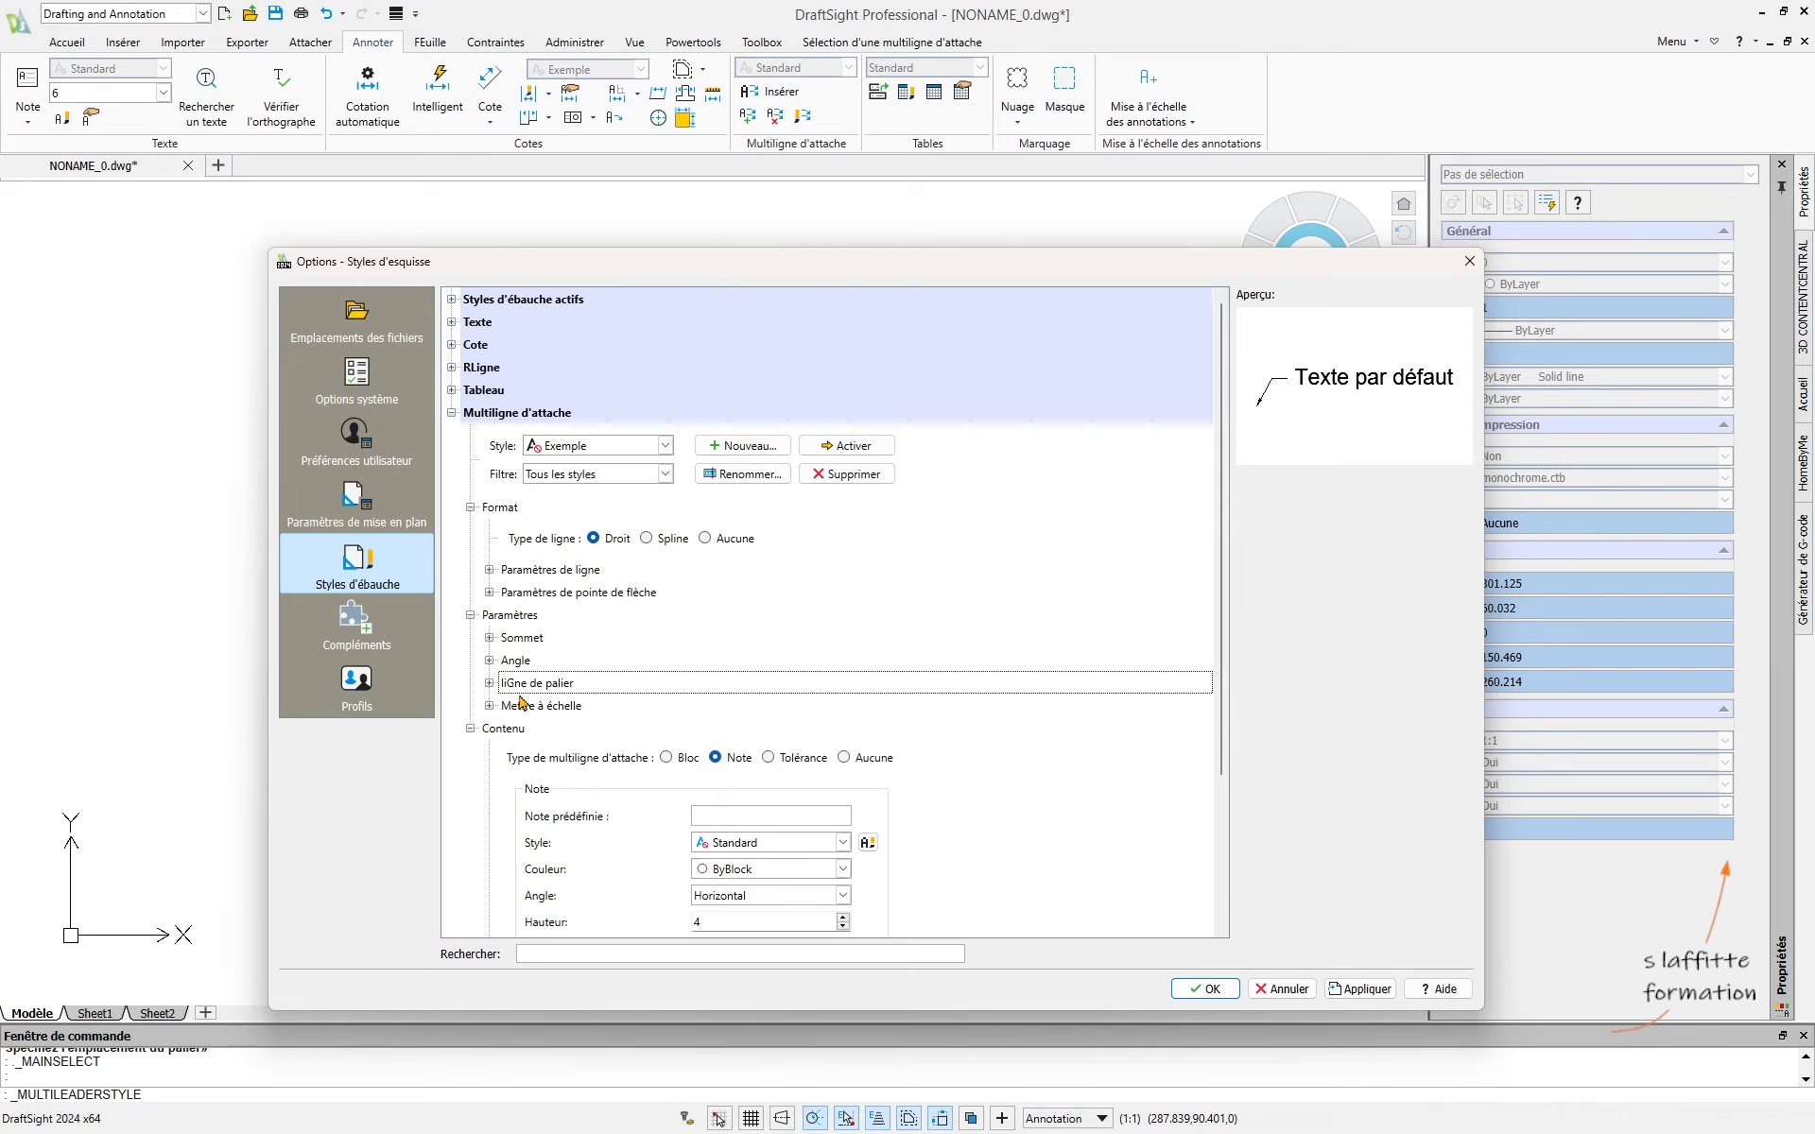
scroll(652, 657, down, 3)
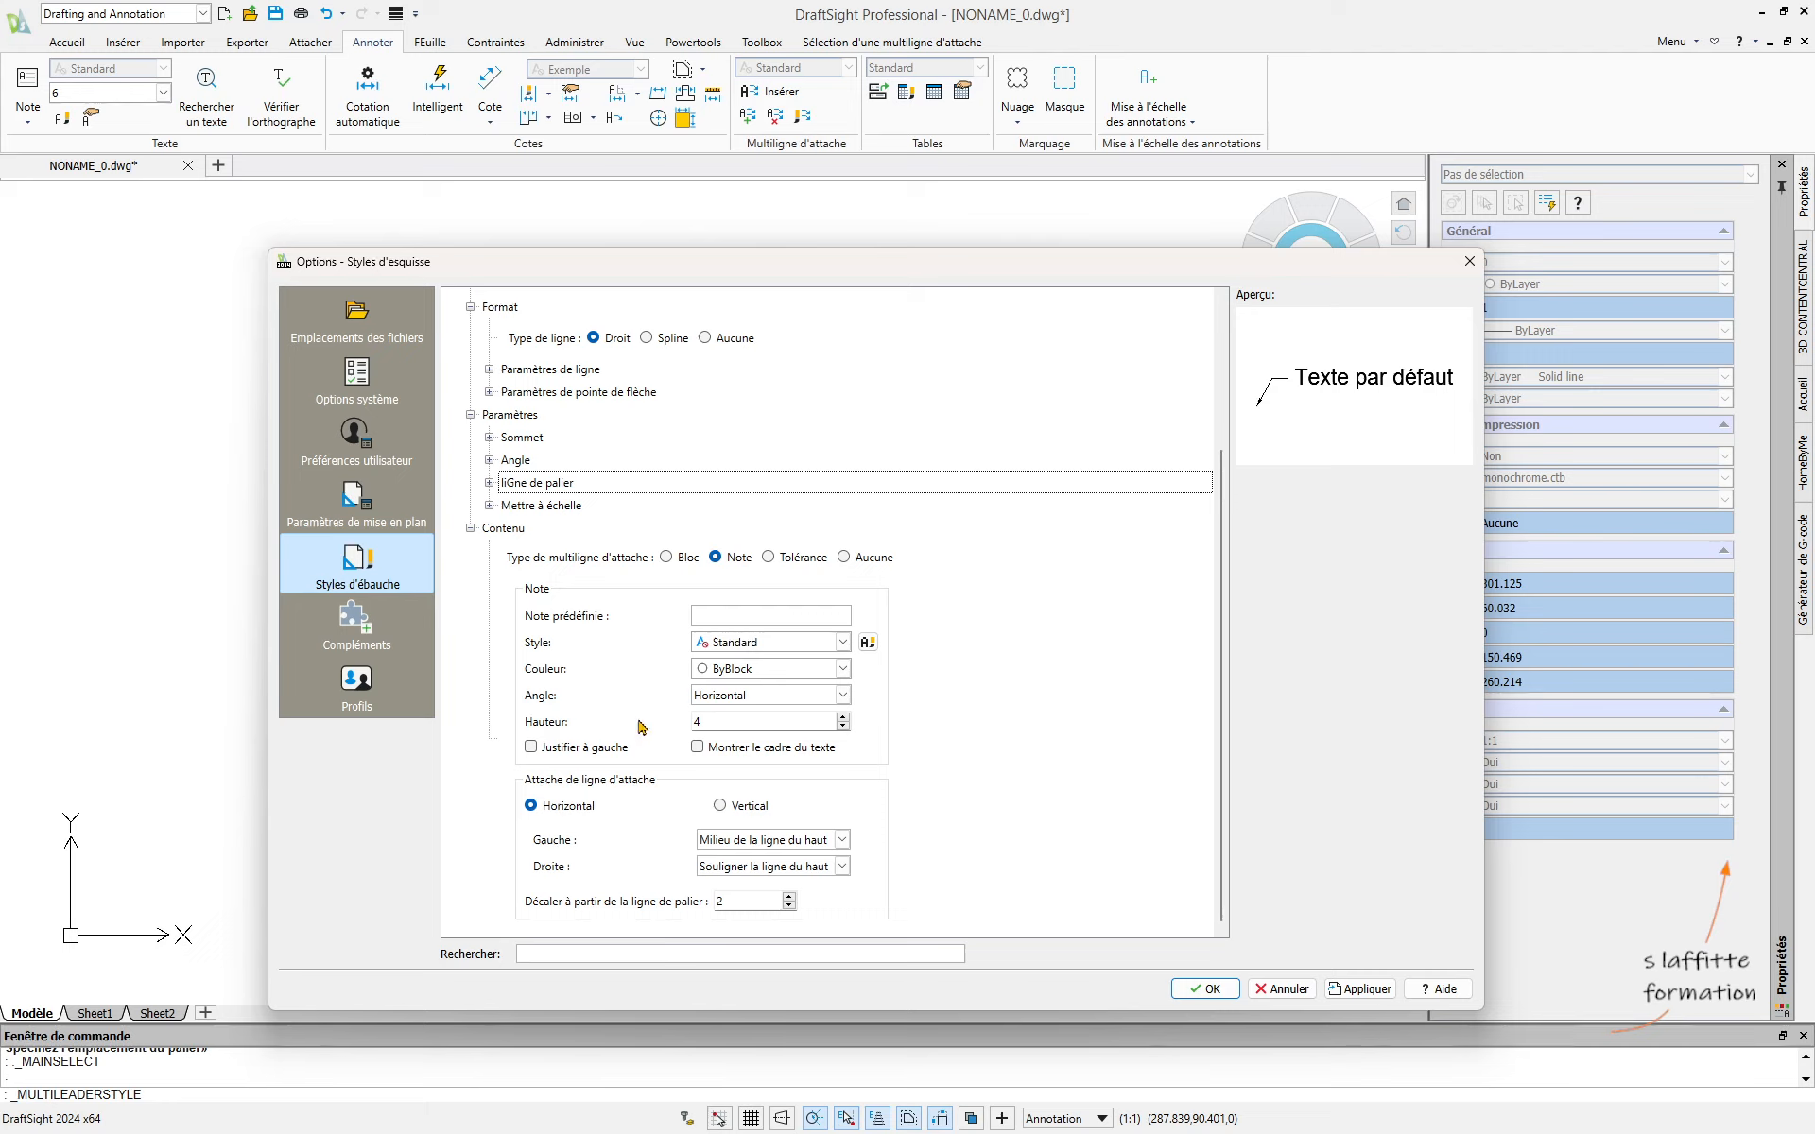
drag(719, 721, 658, 729)
text(2.5)
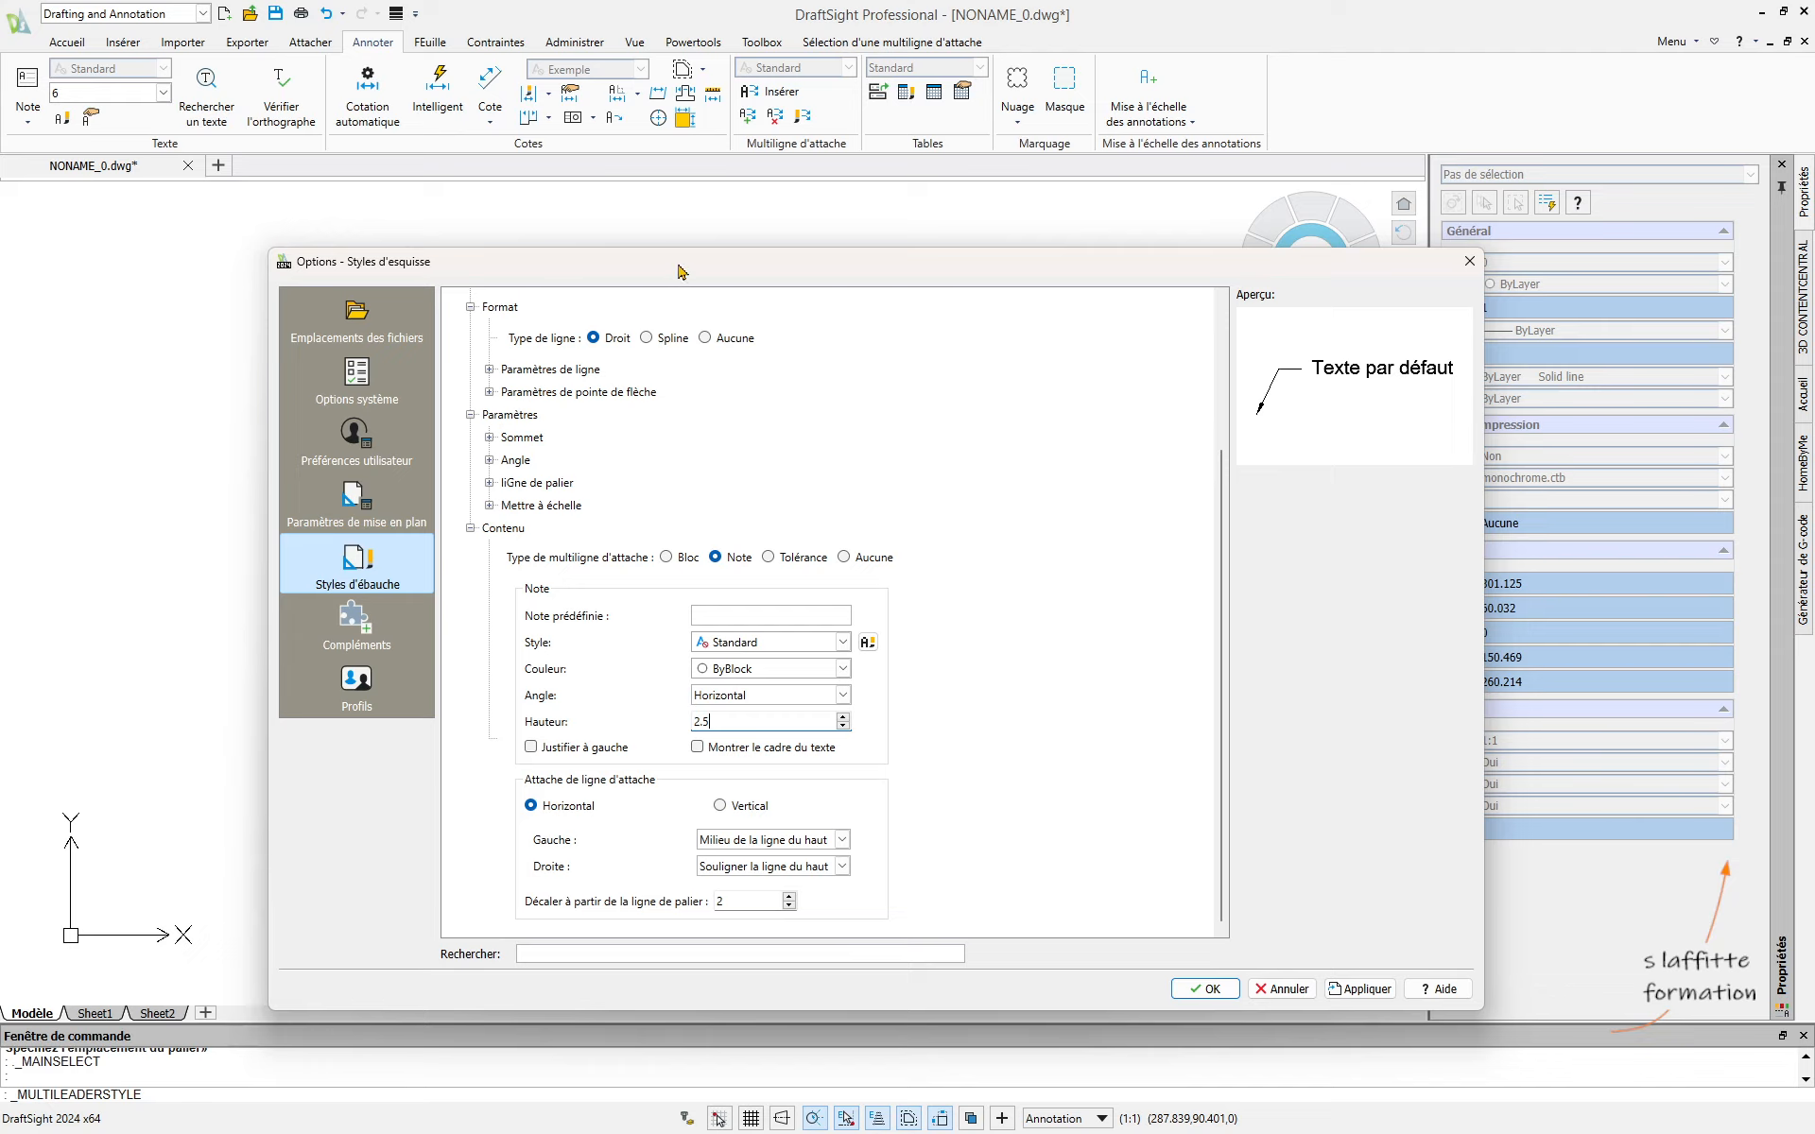
Set the Exemple style's left and right leader attachments to Milieu de la ligne du haut, and save the style settings.
drag(681, 272, 674, 198)
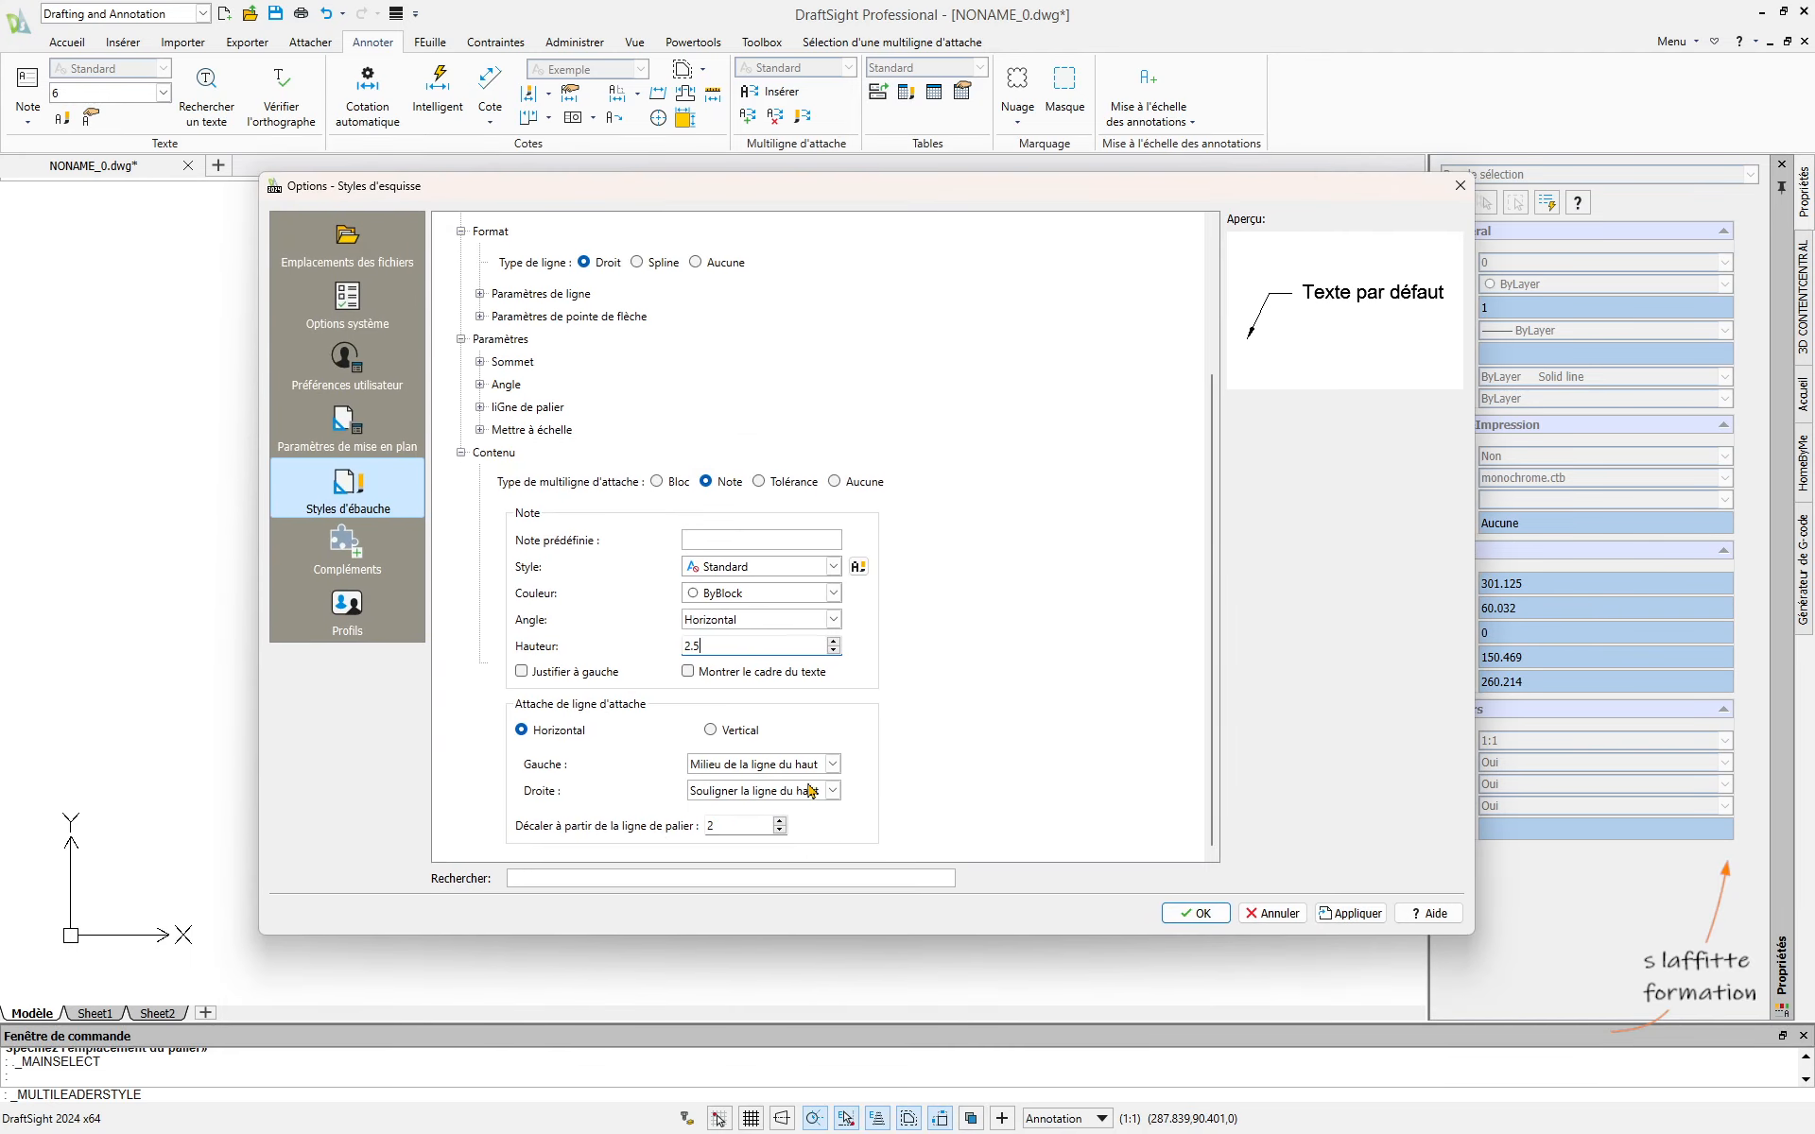
mouse_move(844, 201)
mouse_down()
mouse_move(831, 680)
mouse_move(688, 564)
mouse_up()
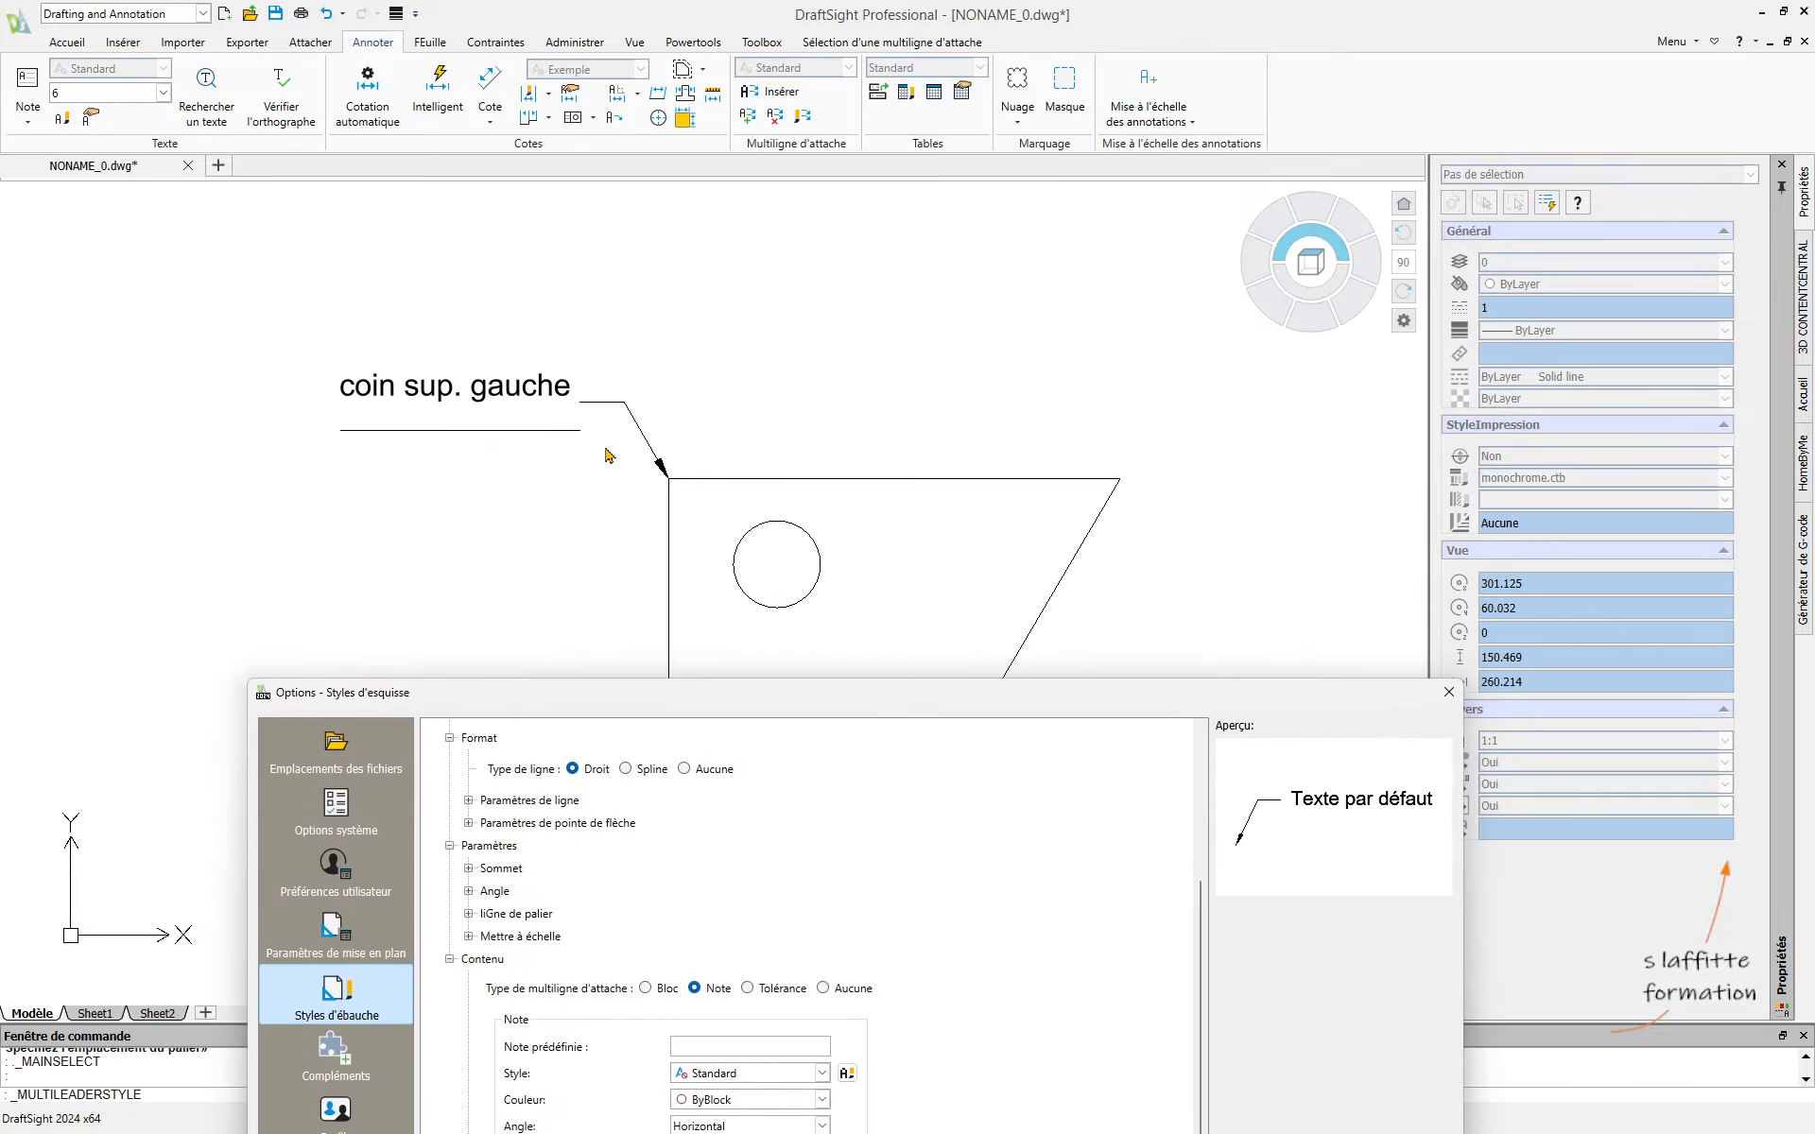
mouse_move(868, 706)
mouse_down()
mouse_move(826, 365)
mouse_move(863, 230)
mouse_up()
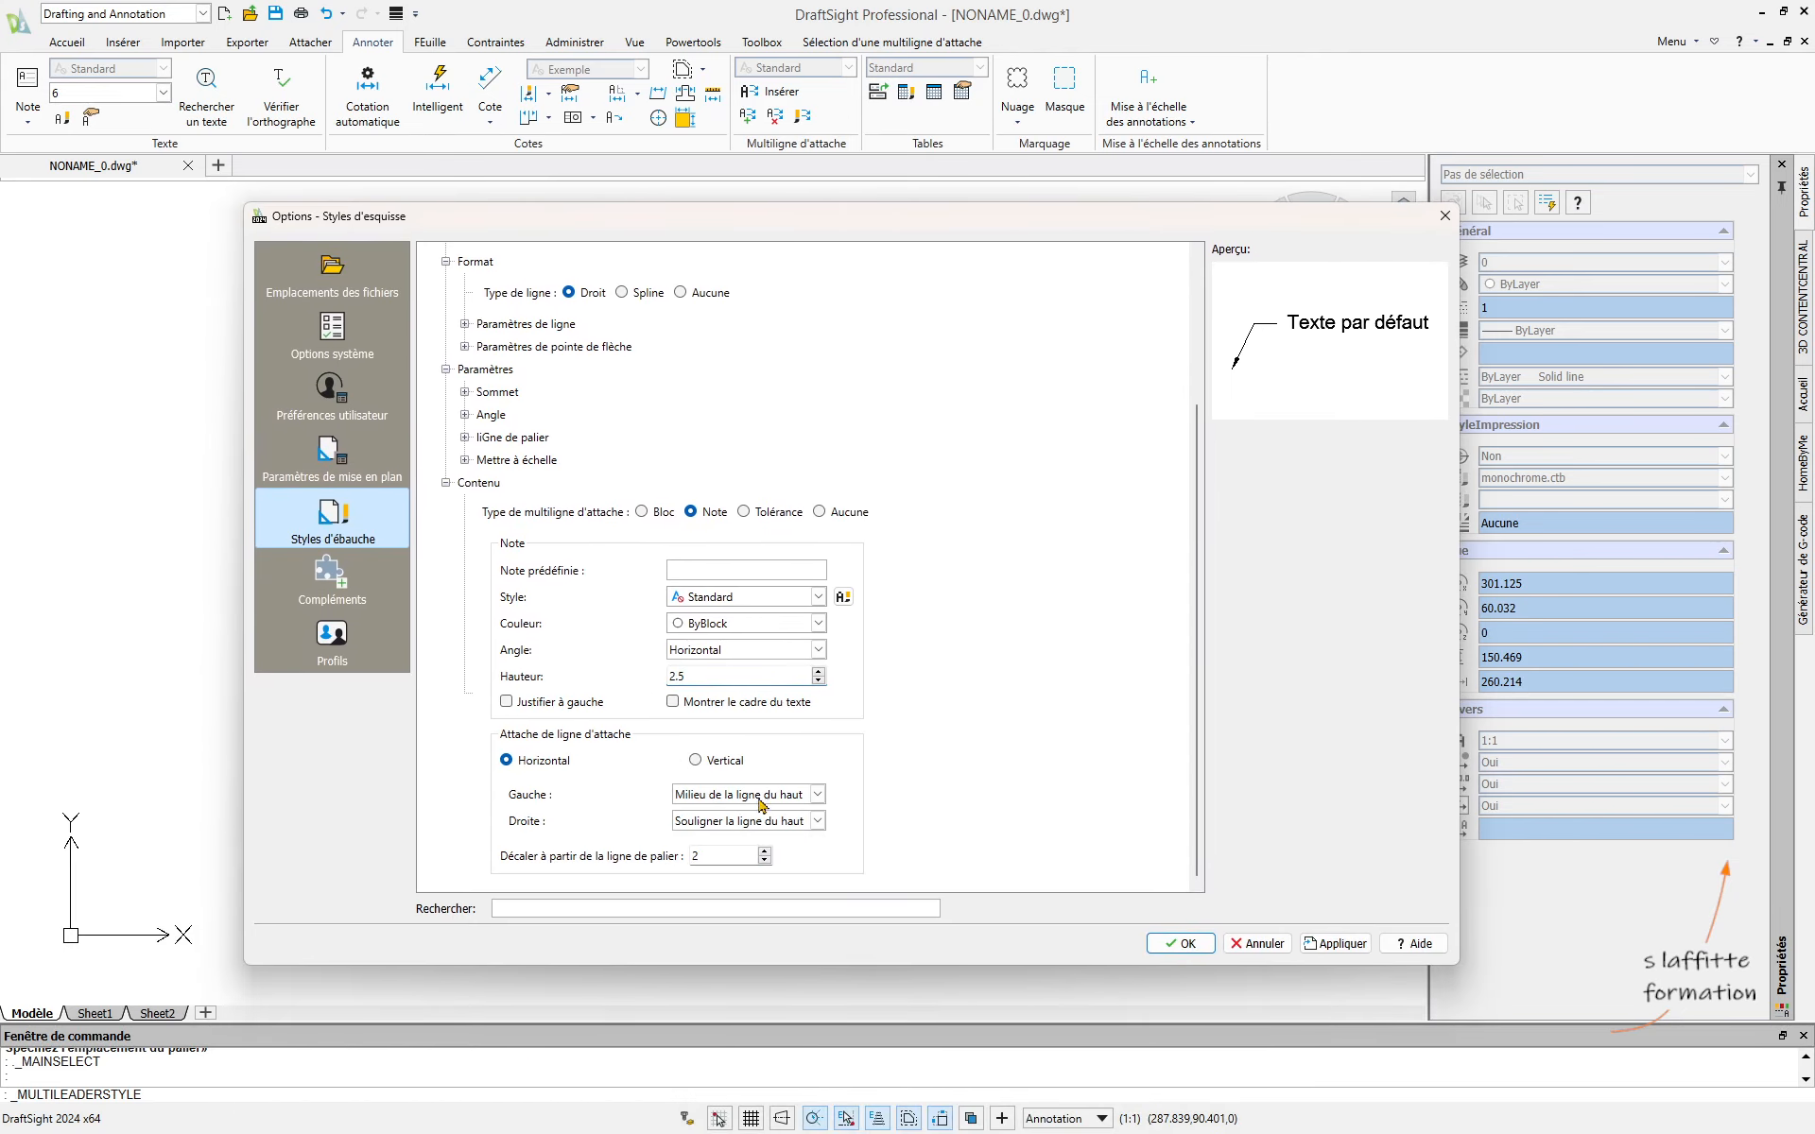
click(819, 797)
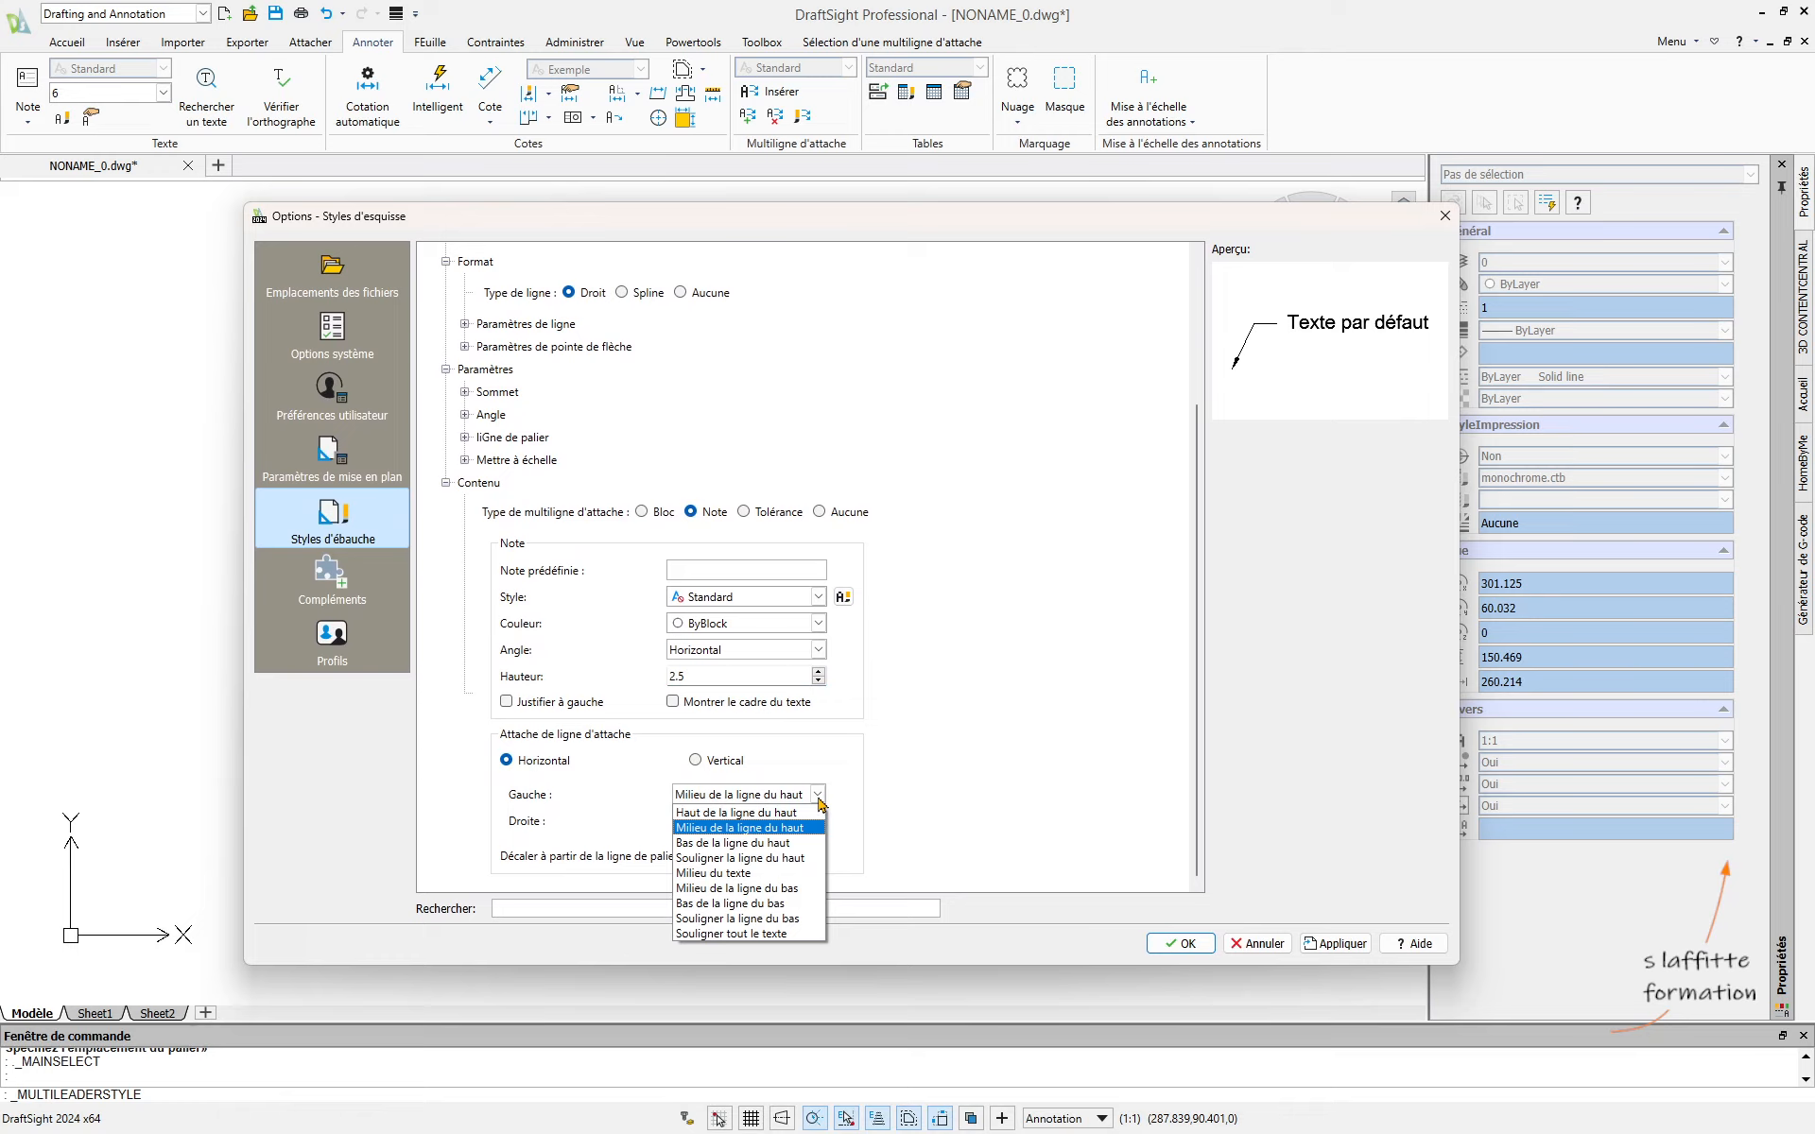
click(760, 828)
click(817, 821)
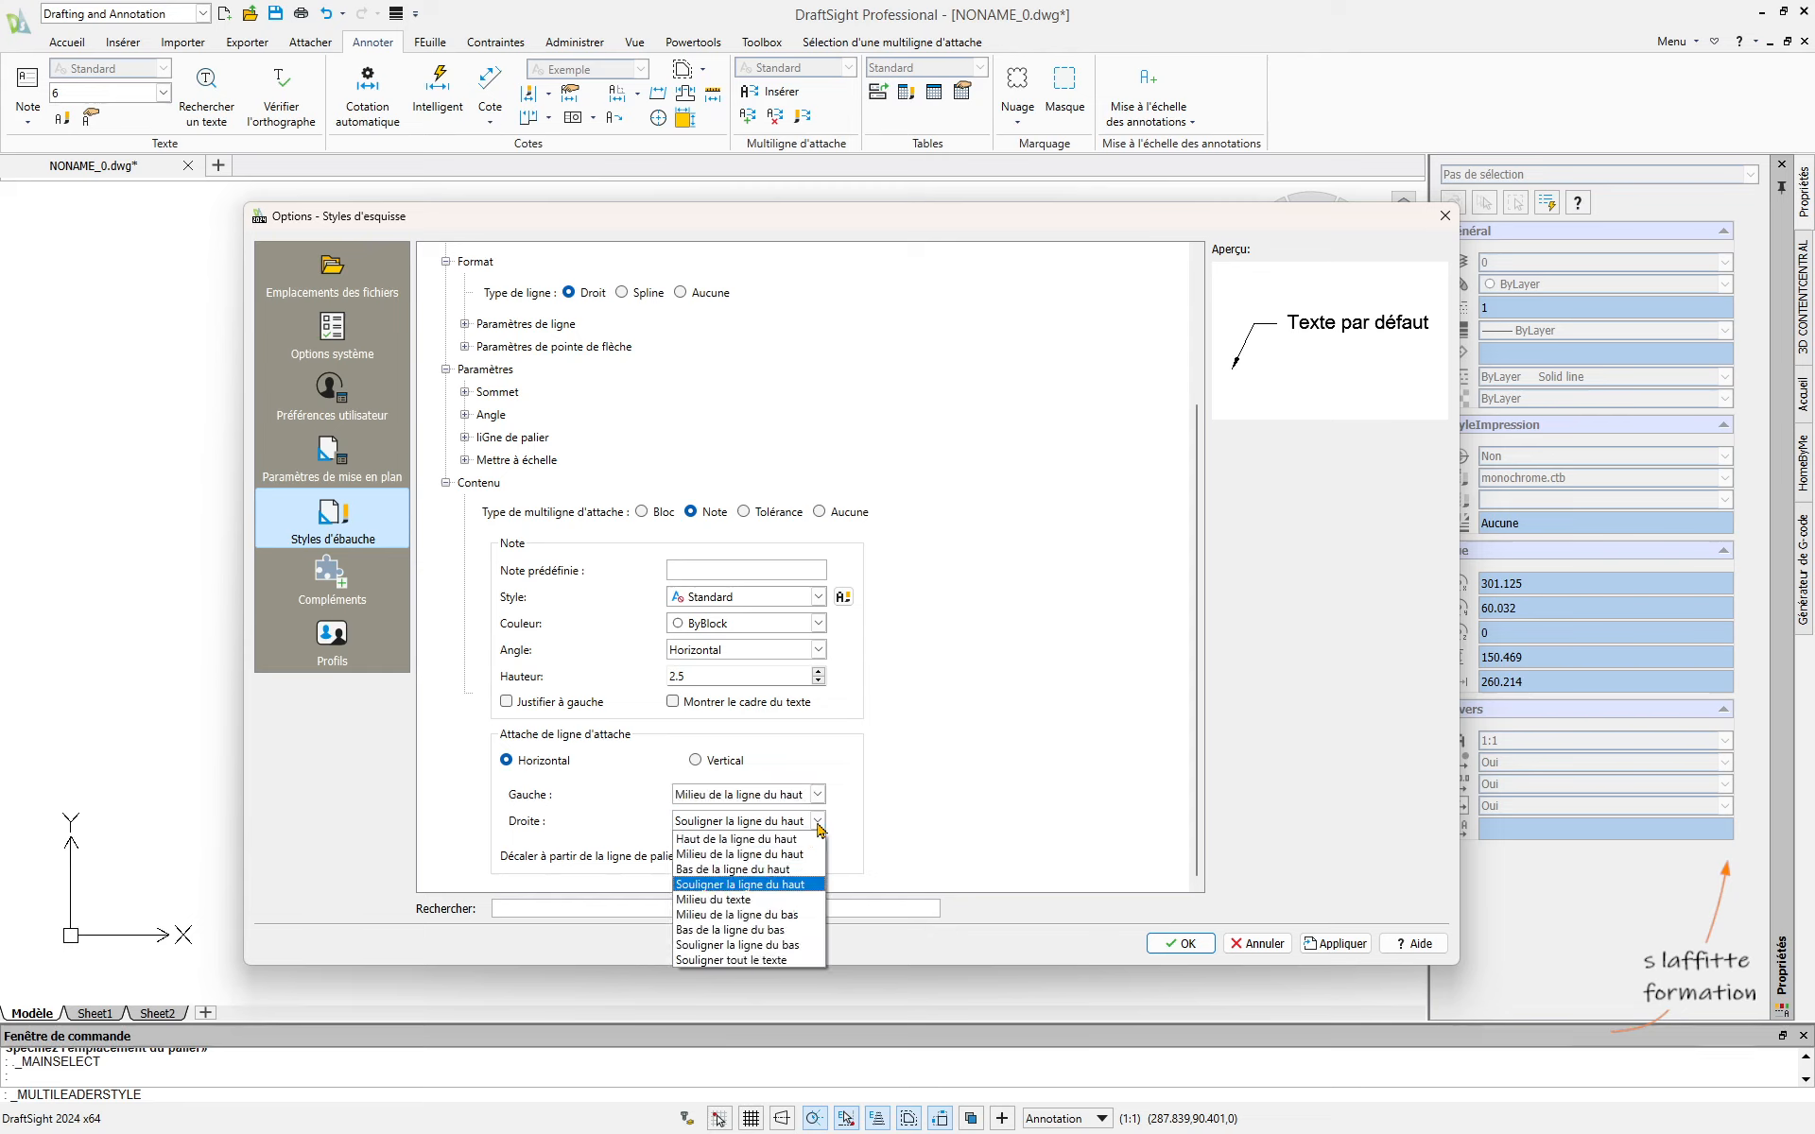
click(783, 853)
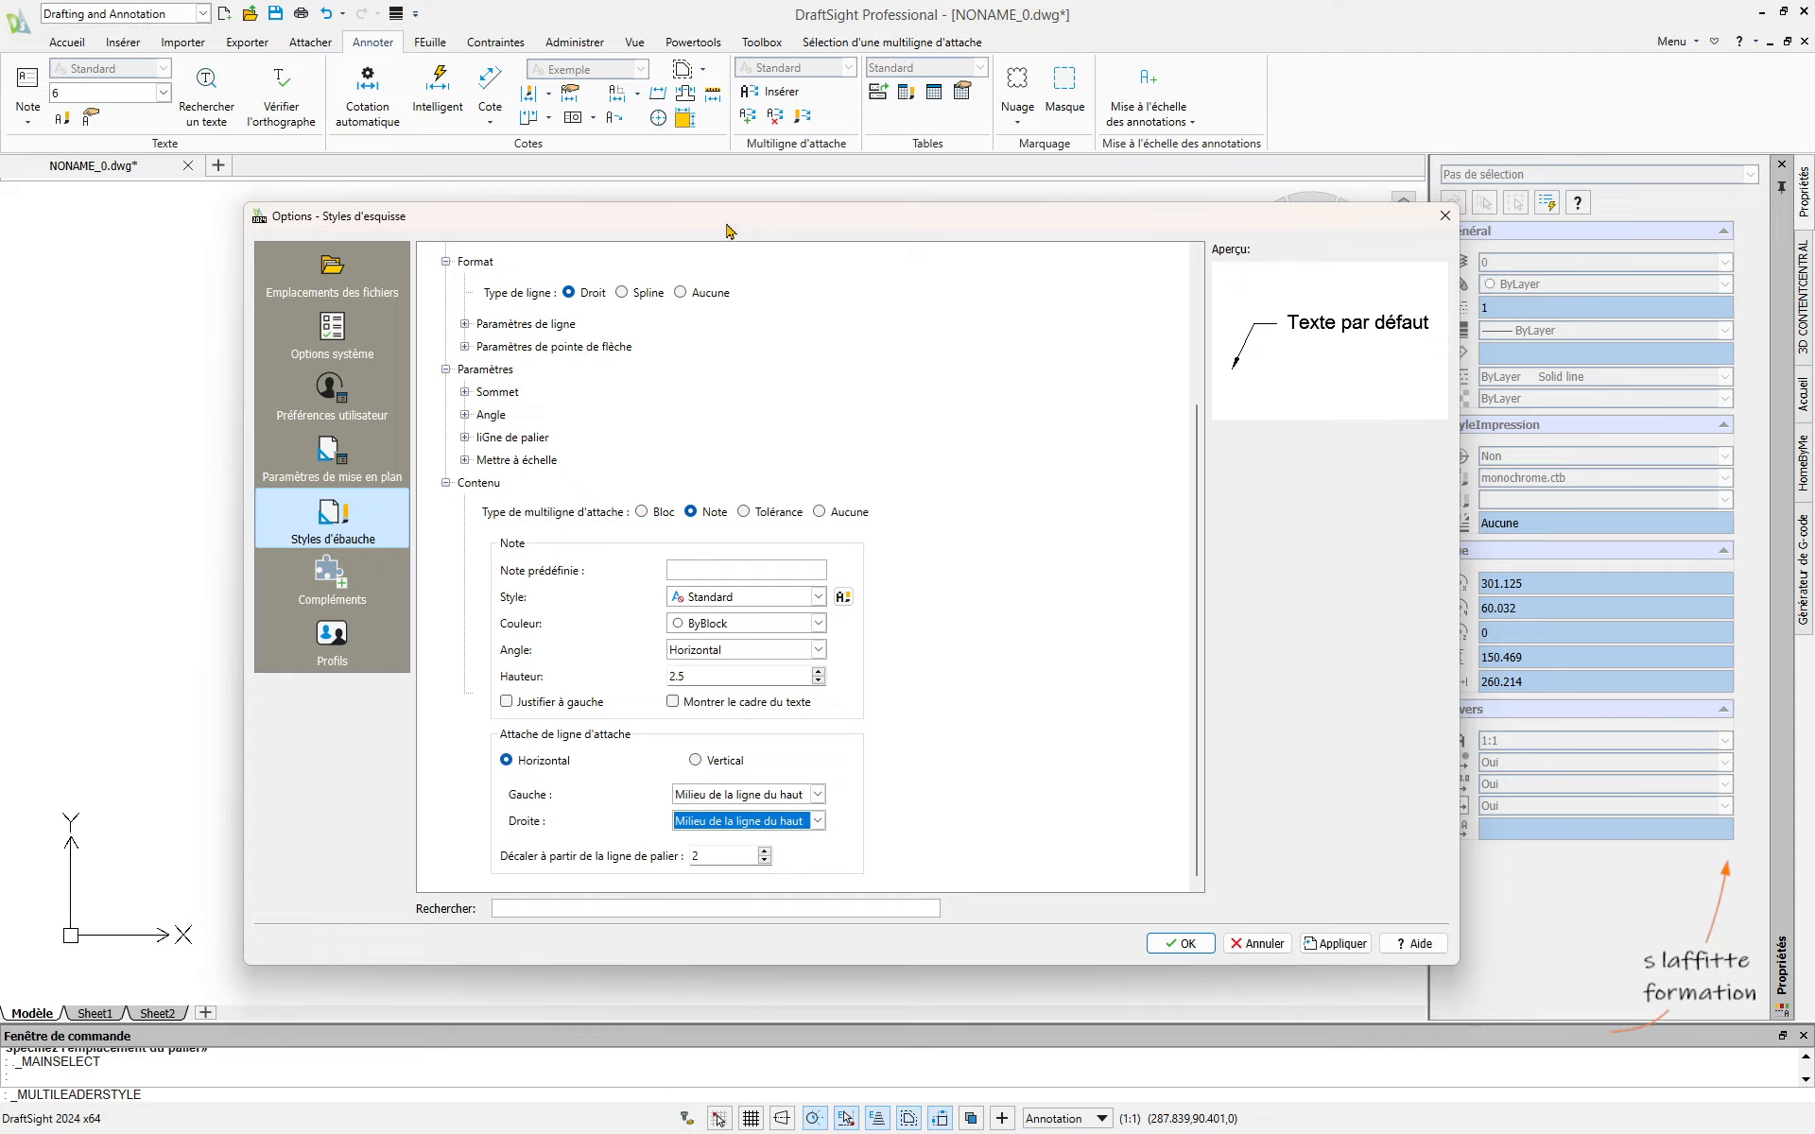
drag(727, 229, 740, 762)
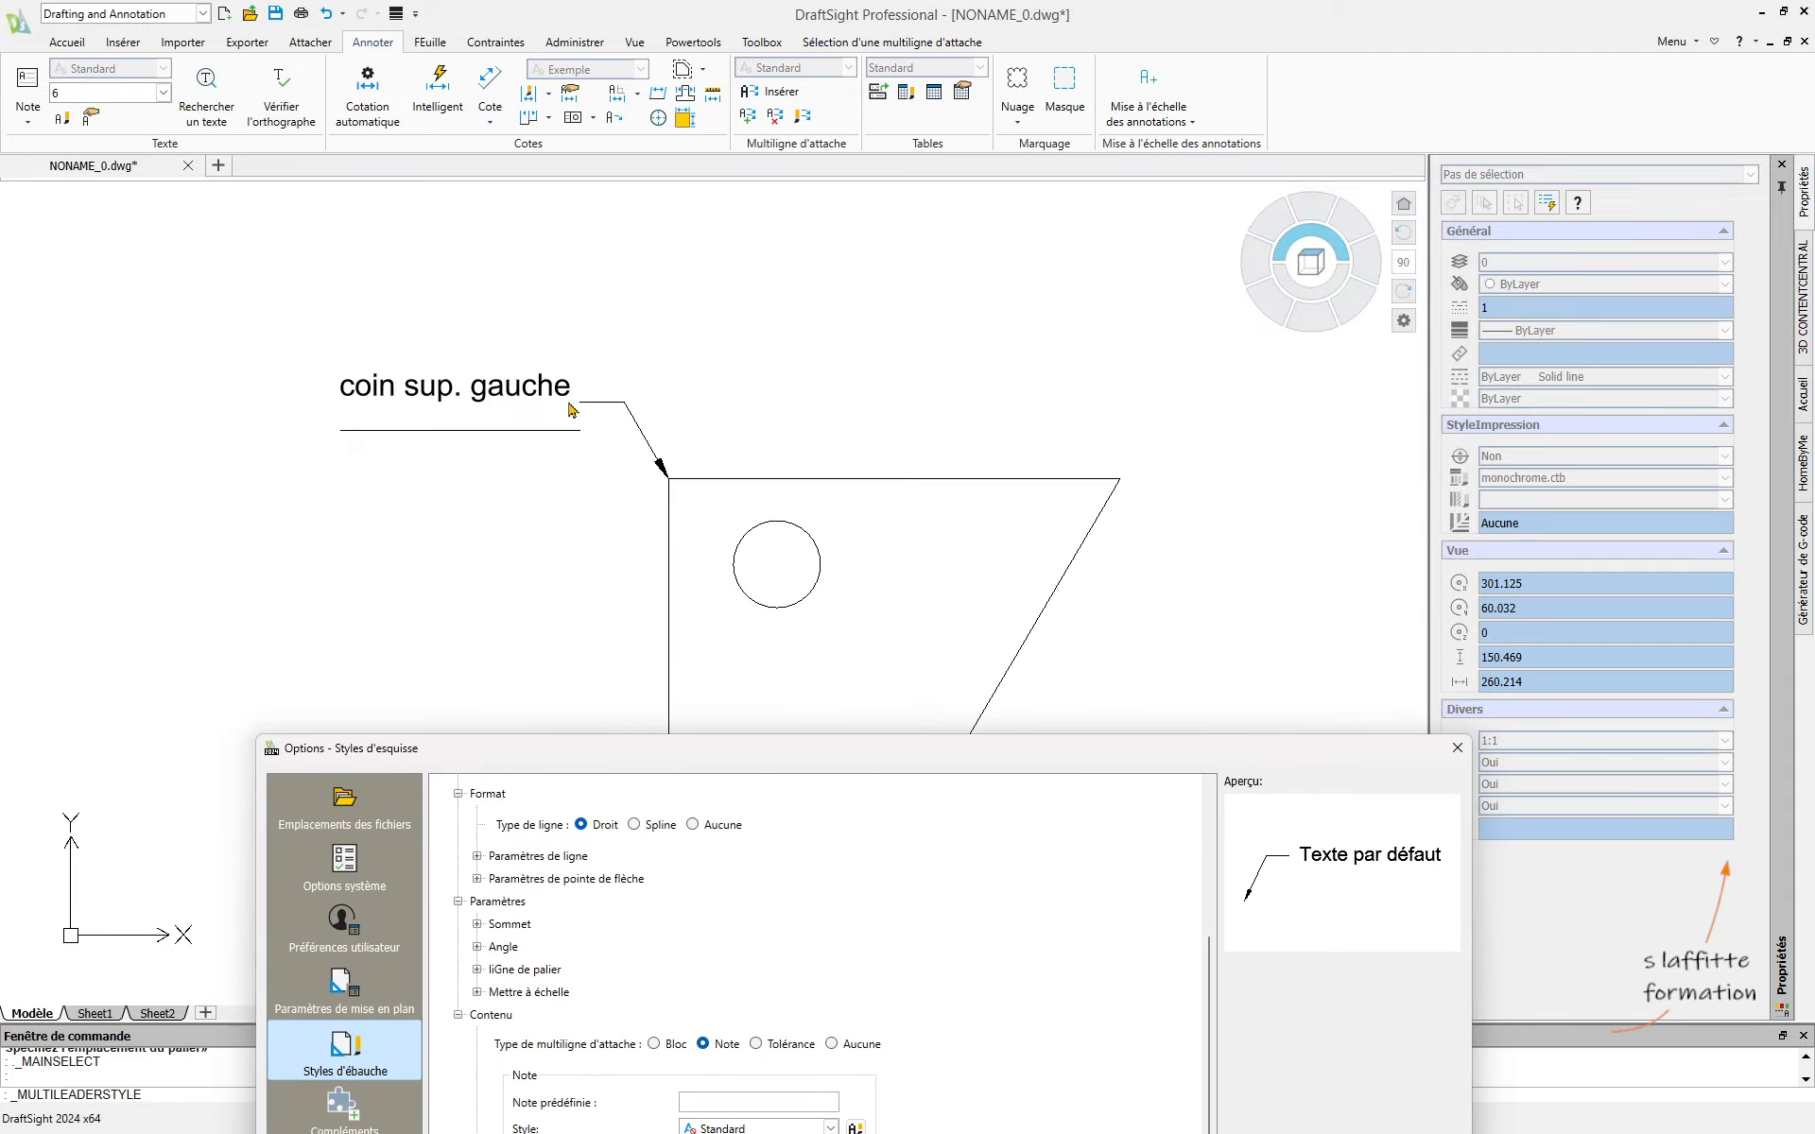
drag(732, 752, 716, 234)
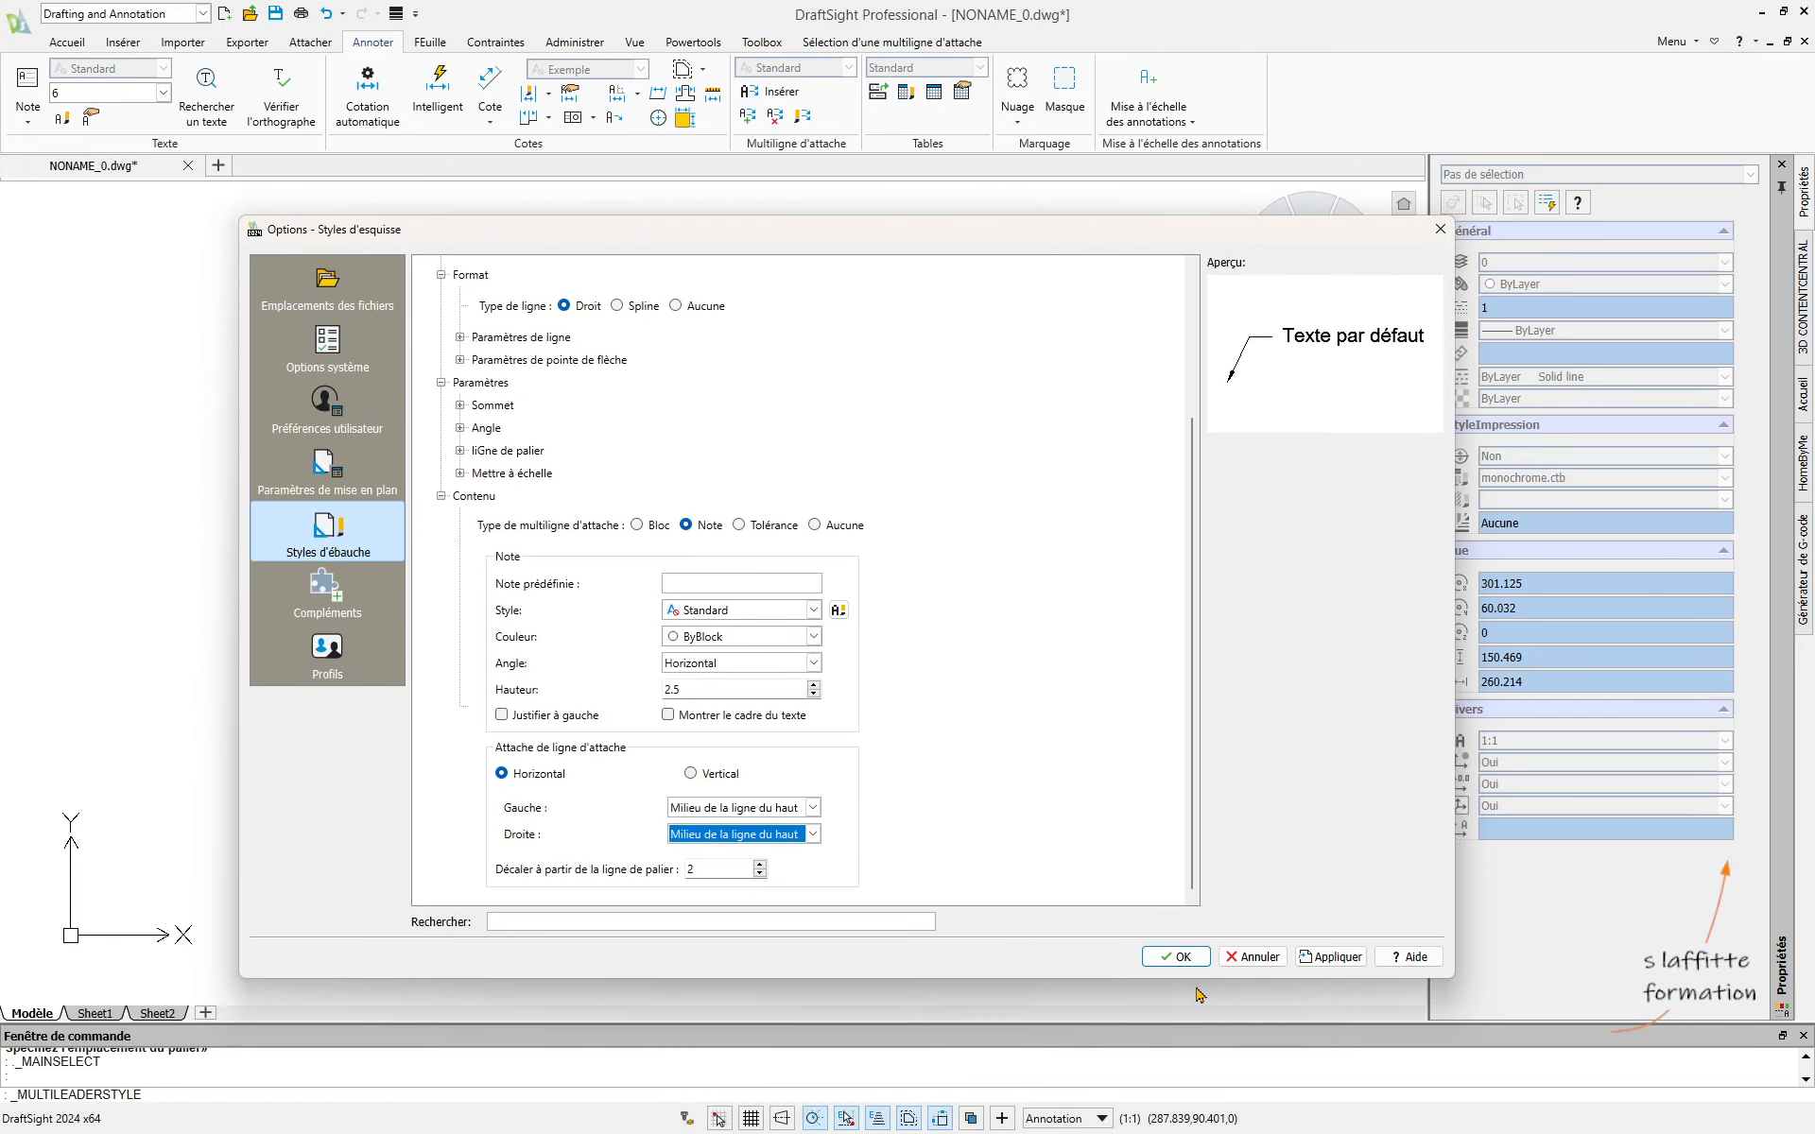
click(1183, 957)
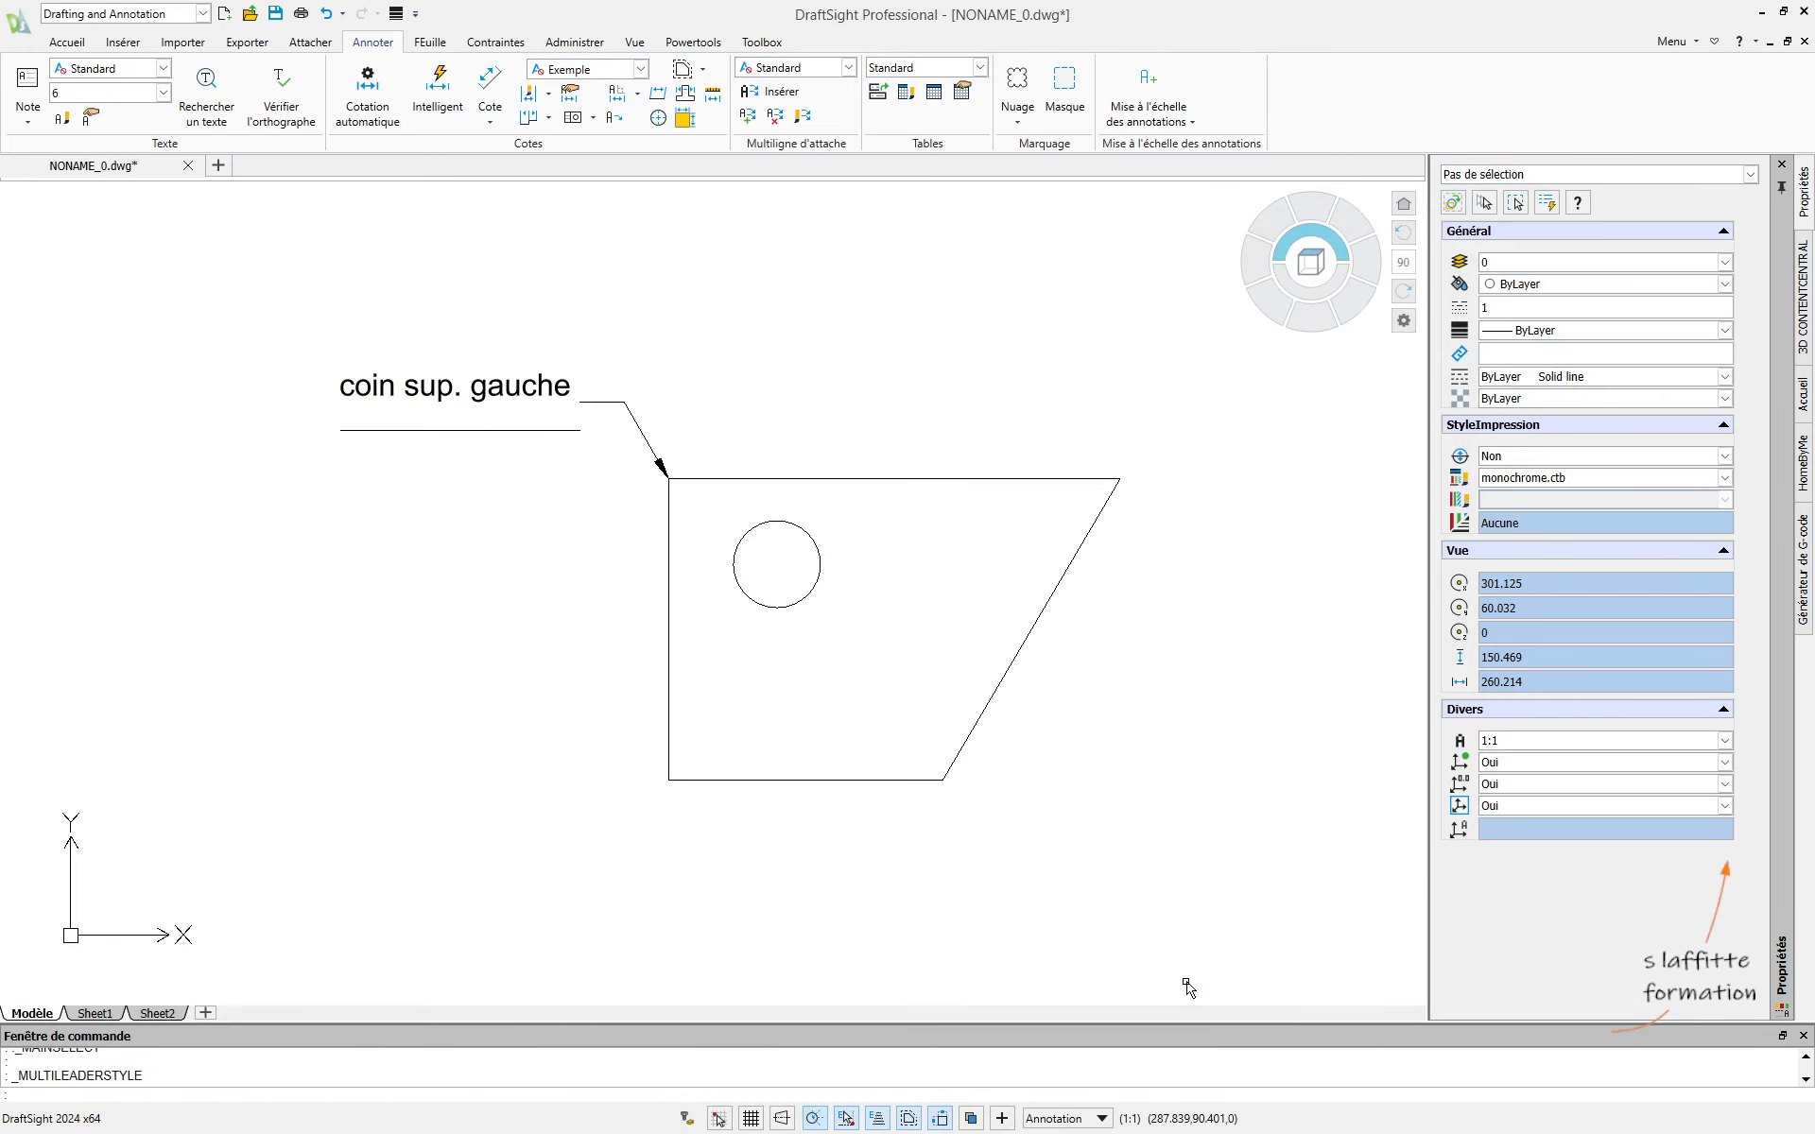
Apply the Exemple multileader style to the "coin sup. gauche" leader and deselect it.
click(564, 399)
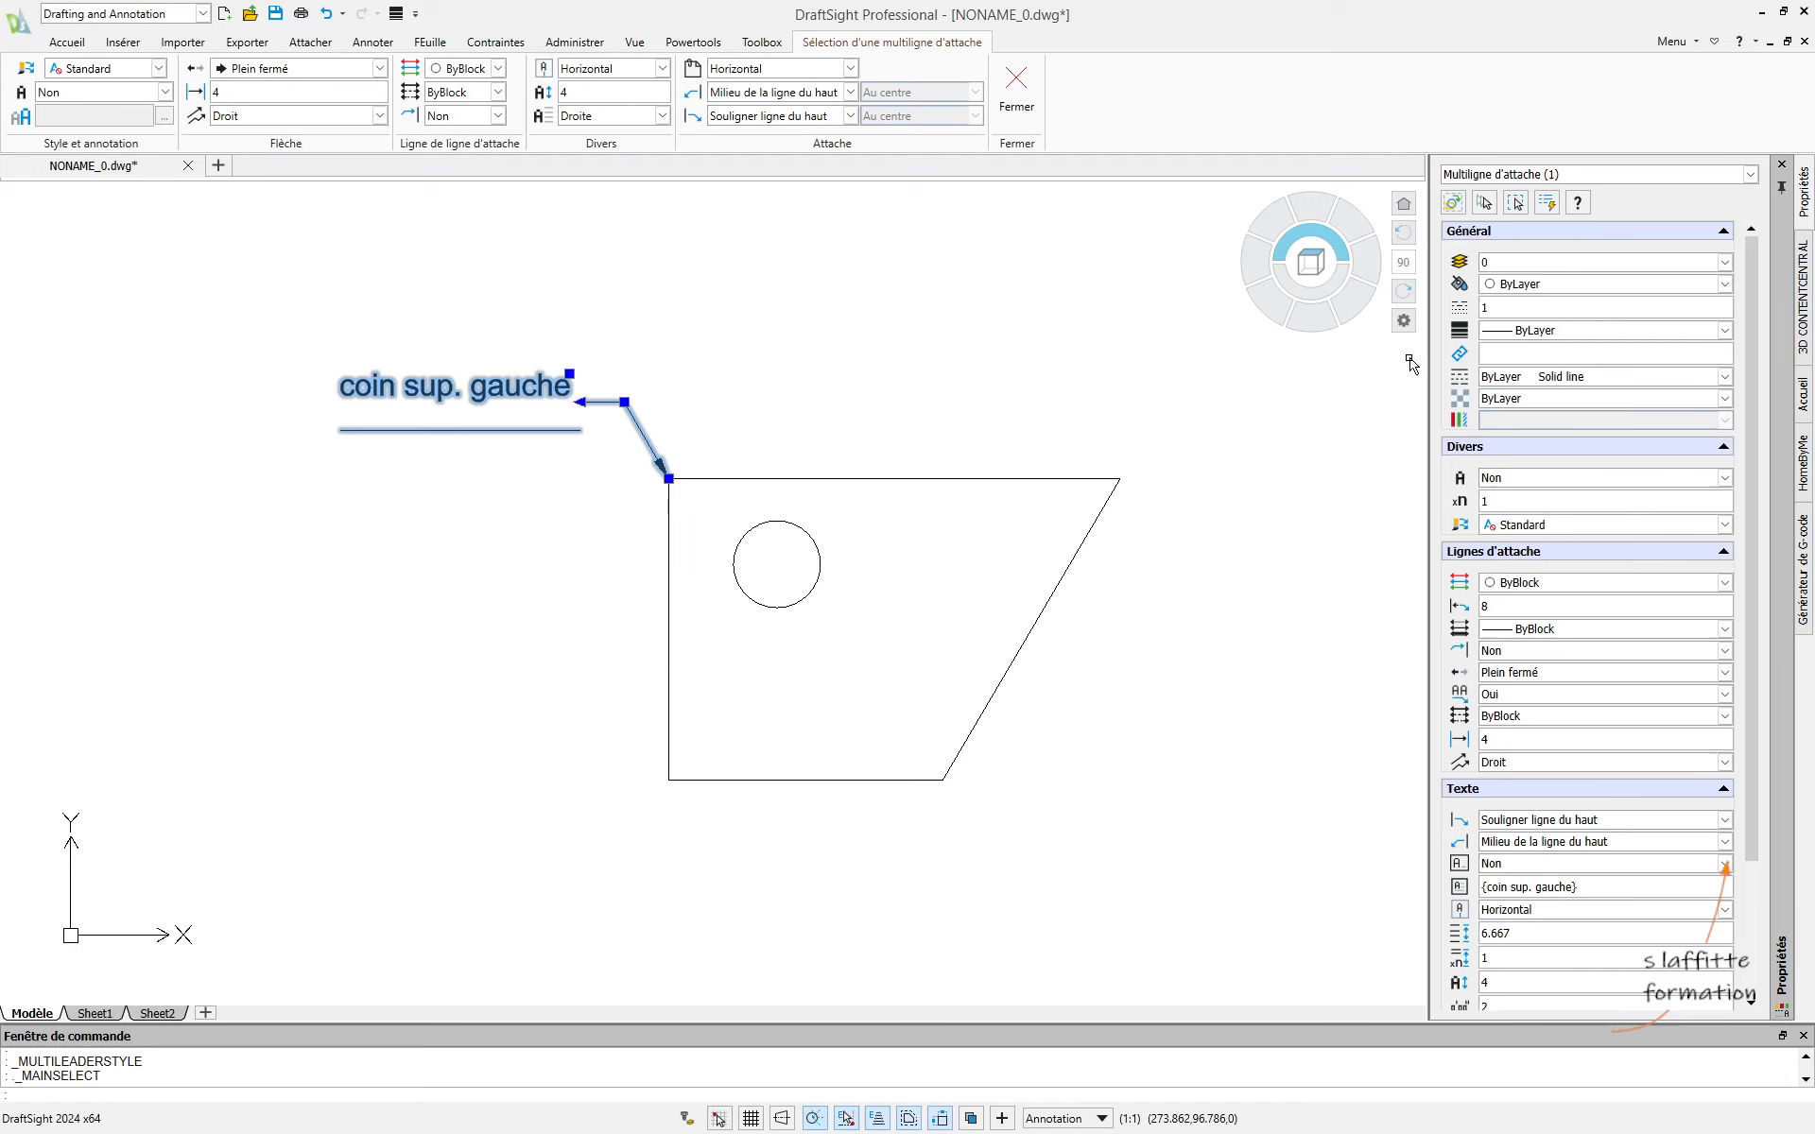
click(158, 68)
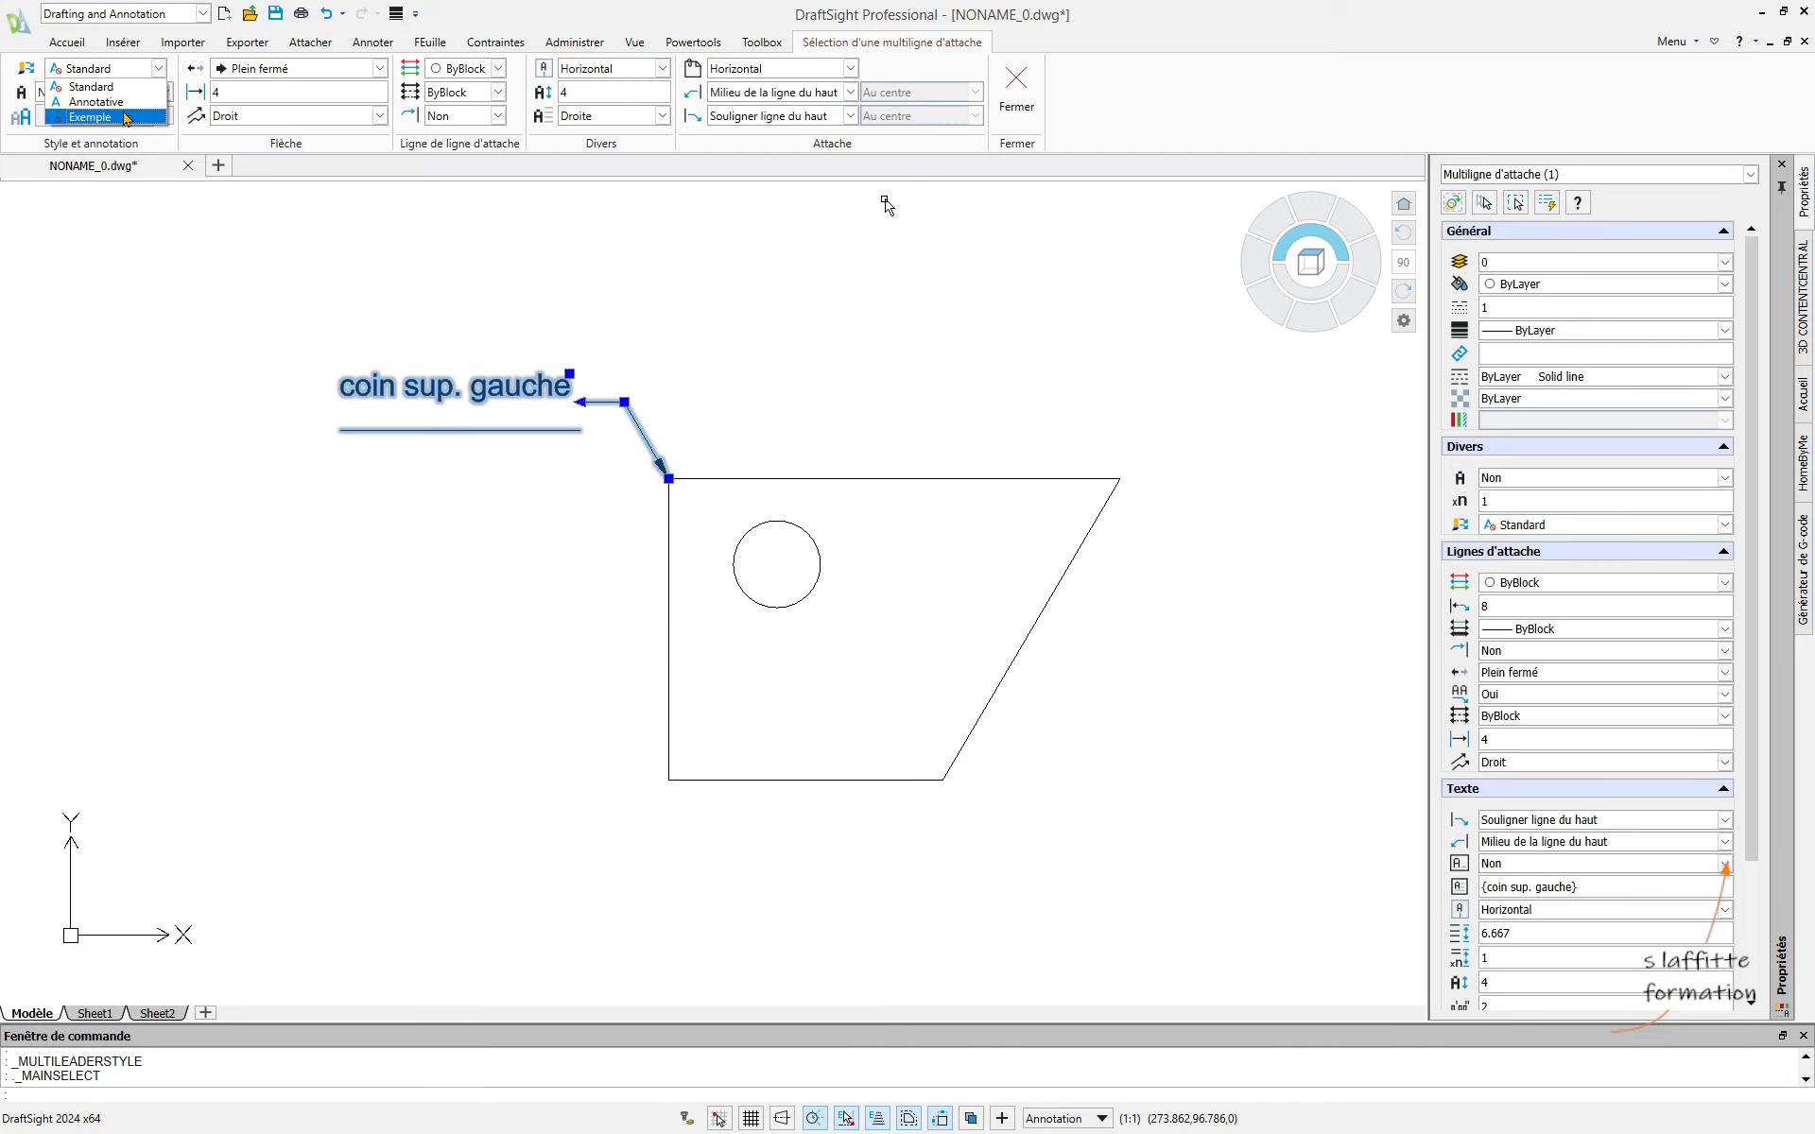
click(126, 117)
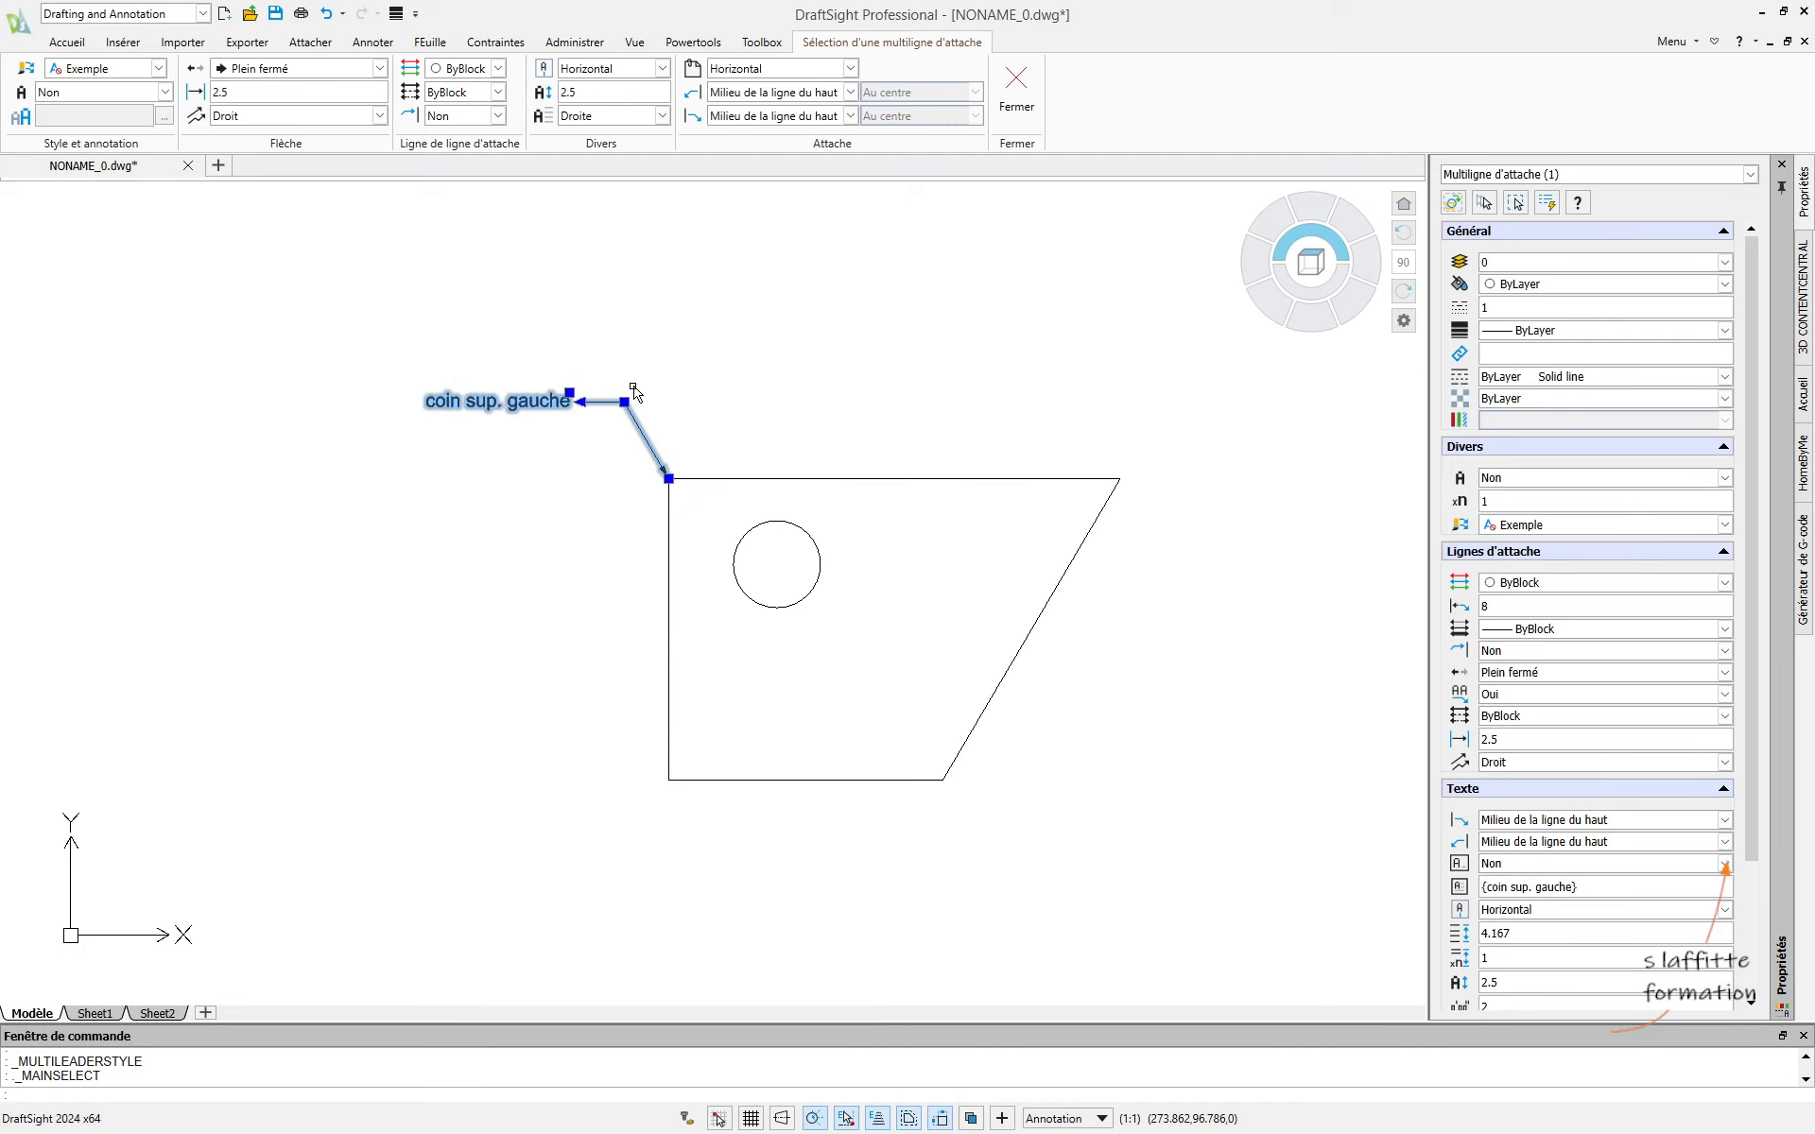
key(Escape)
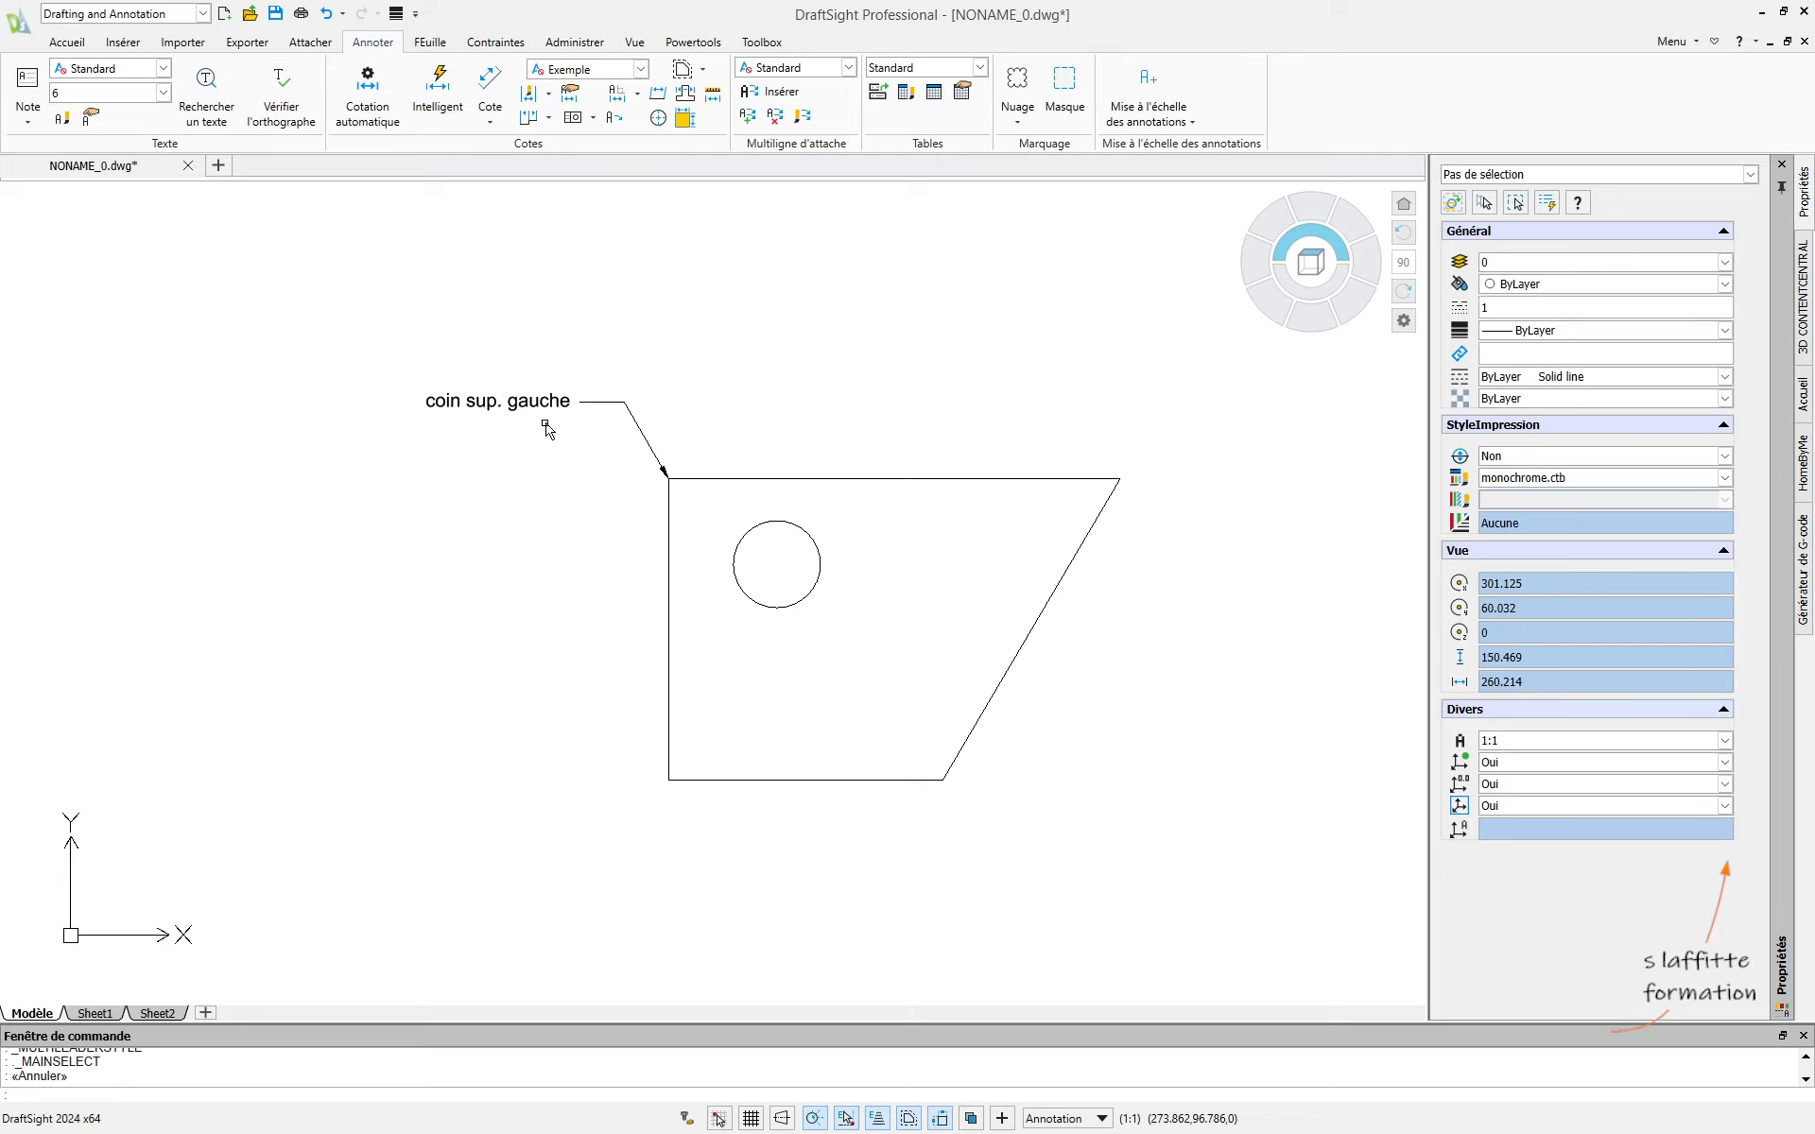
Move the arrow tip of the "coin sup. gauche" leader from the outline's corner to the circle's centre.
scroll(1049, 591, down, 2)
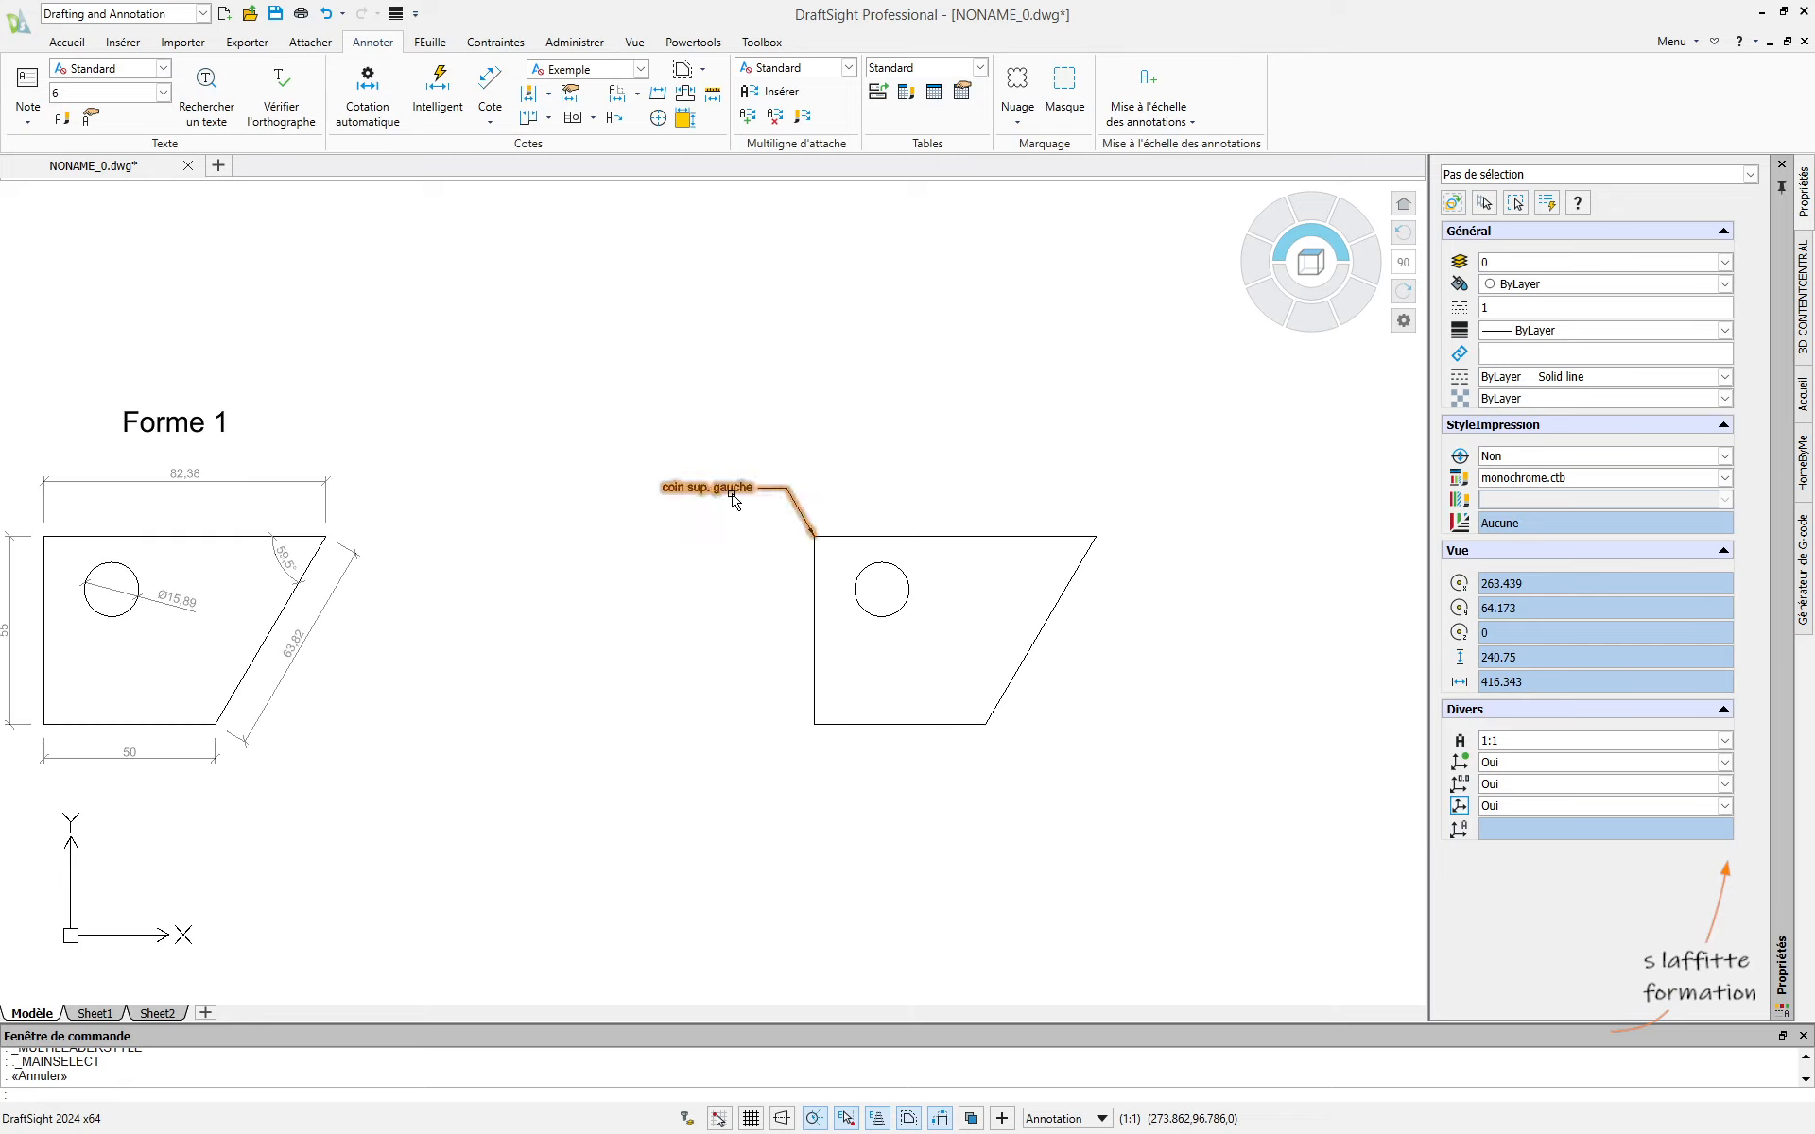
scroll(781, 511, up, 2)
scroll(781, 511, up, 2)
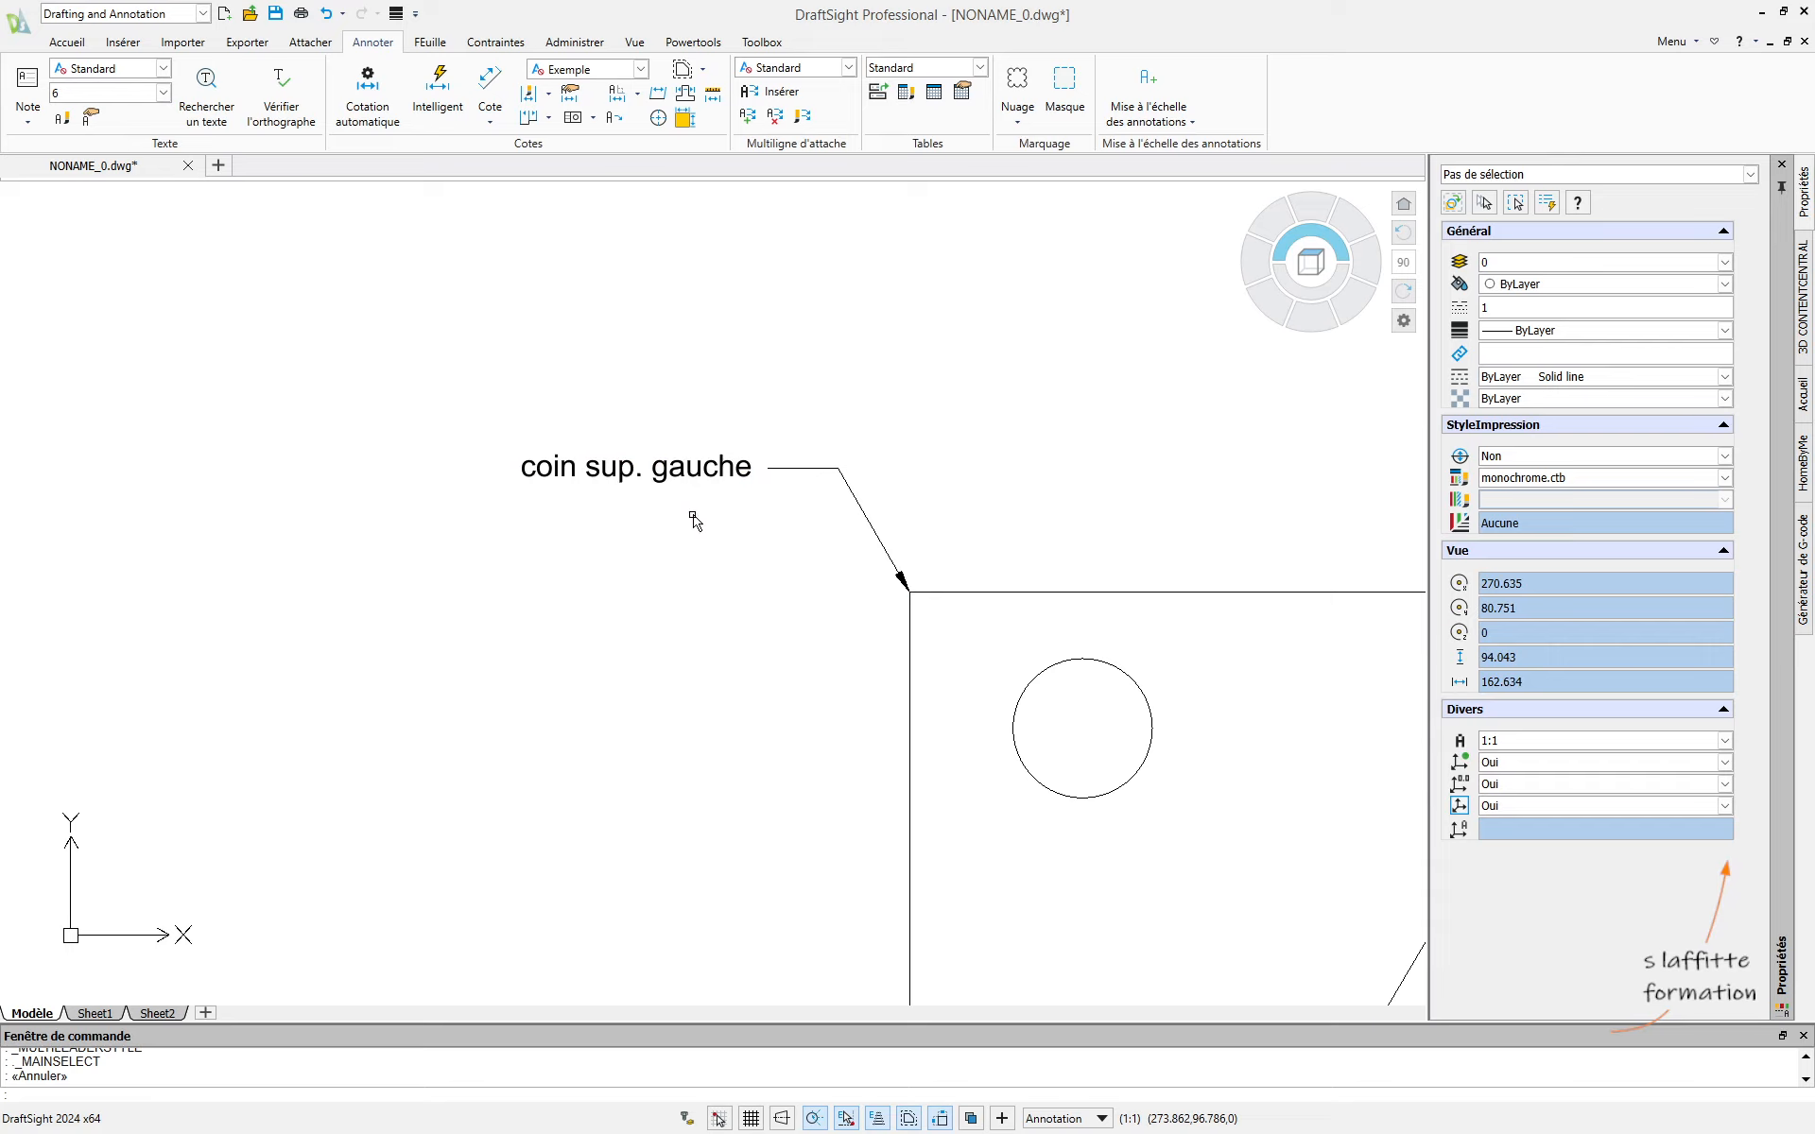
scroll(690, 515, down, 2)
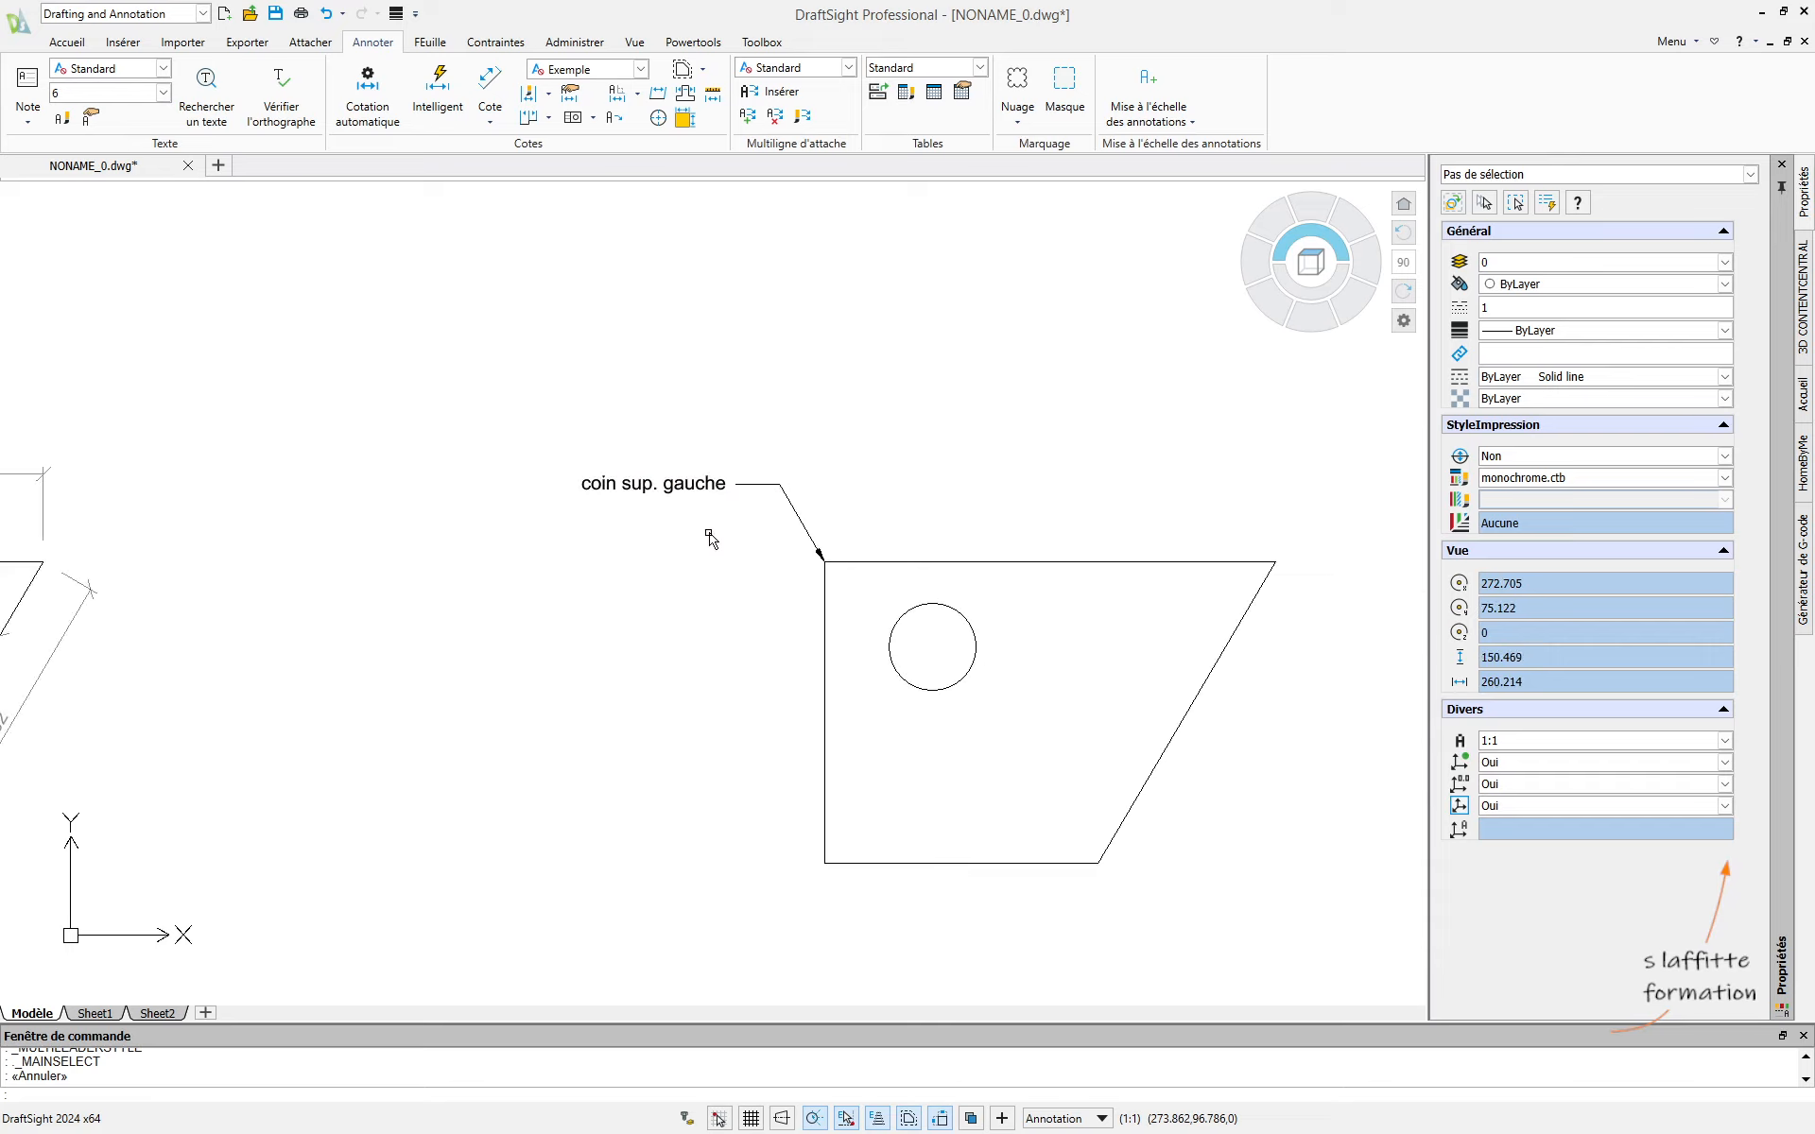
click(792, 511)
scroll(830, 649, up, 2)
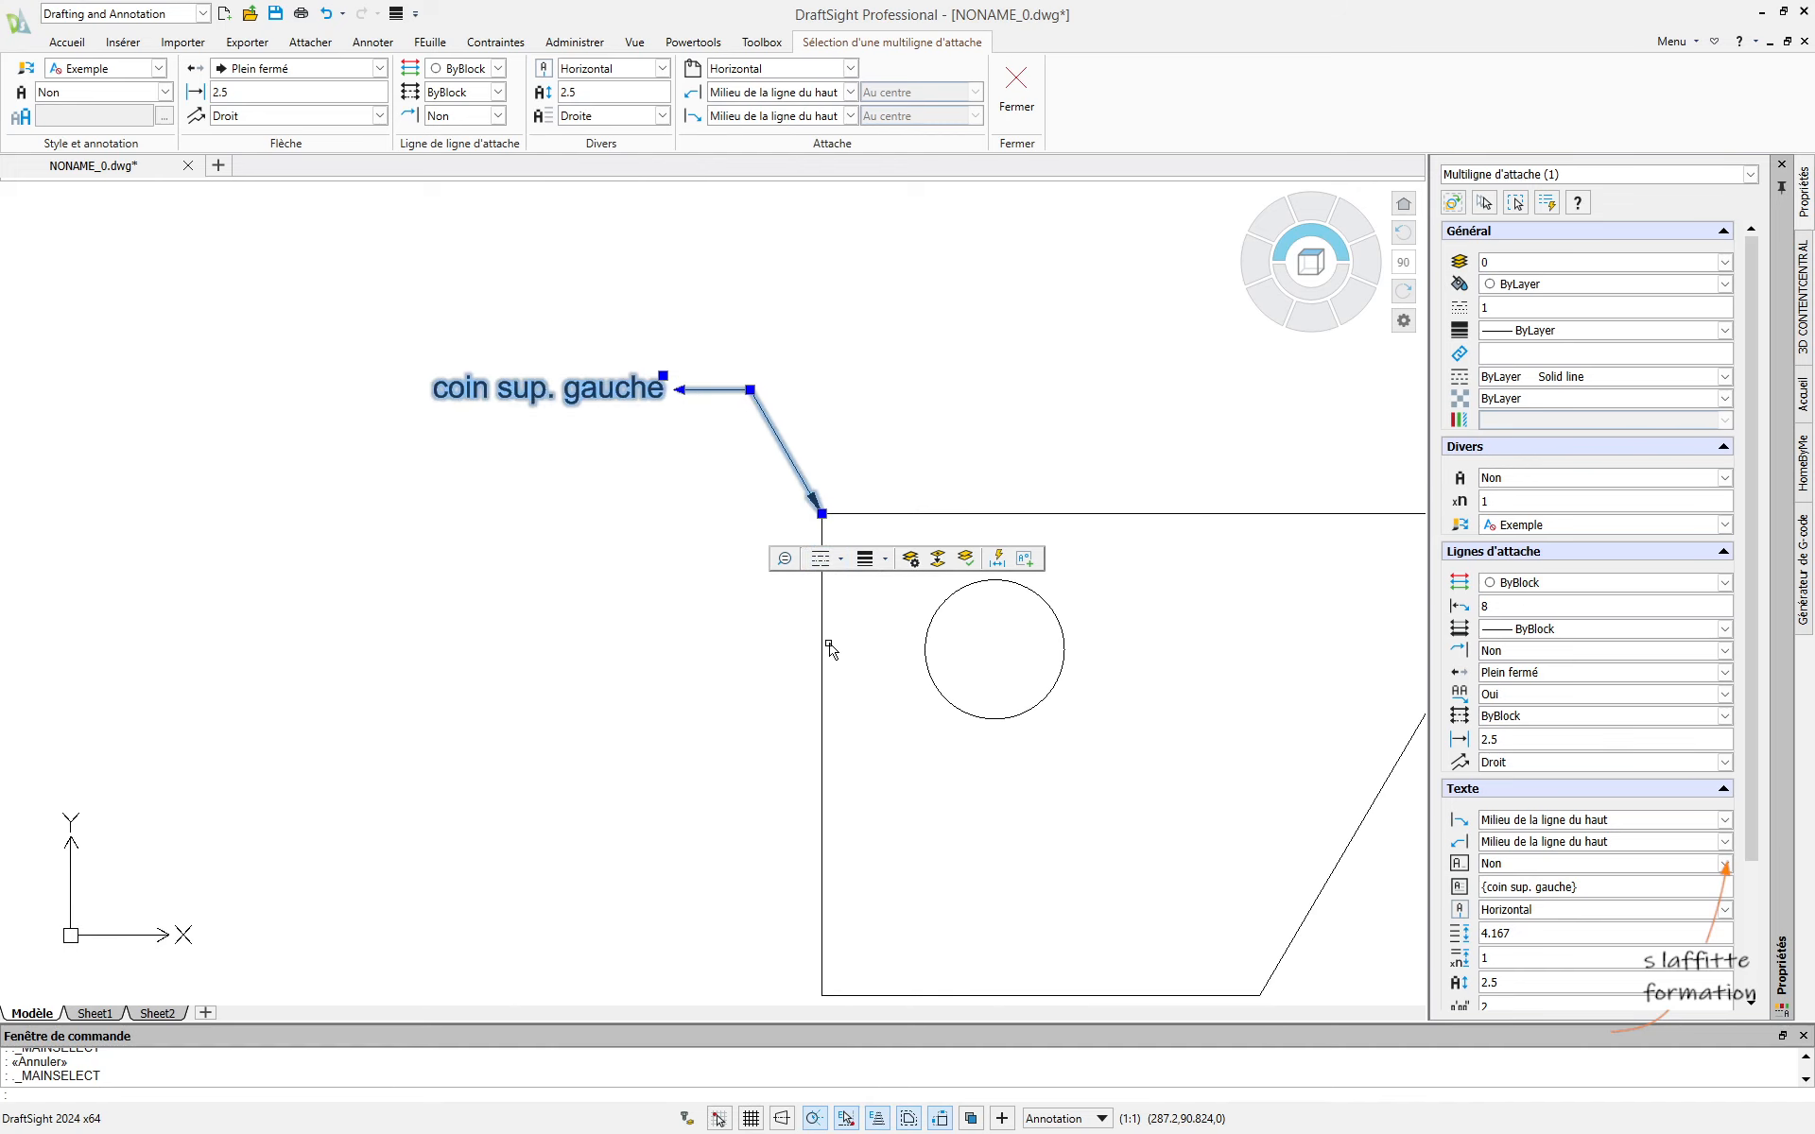
click(821, 514)
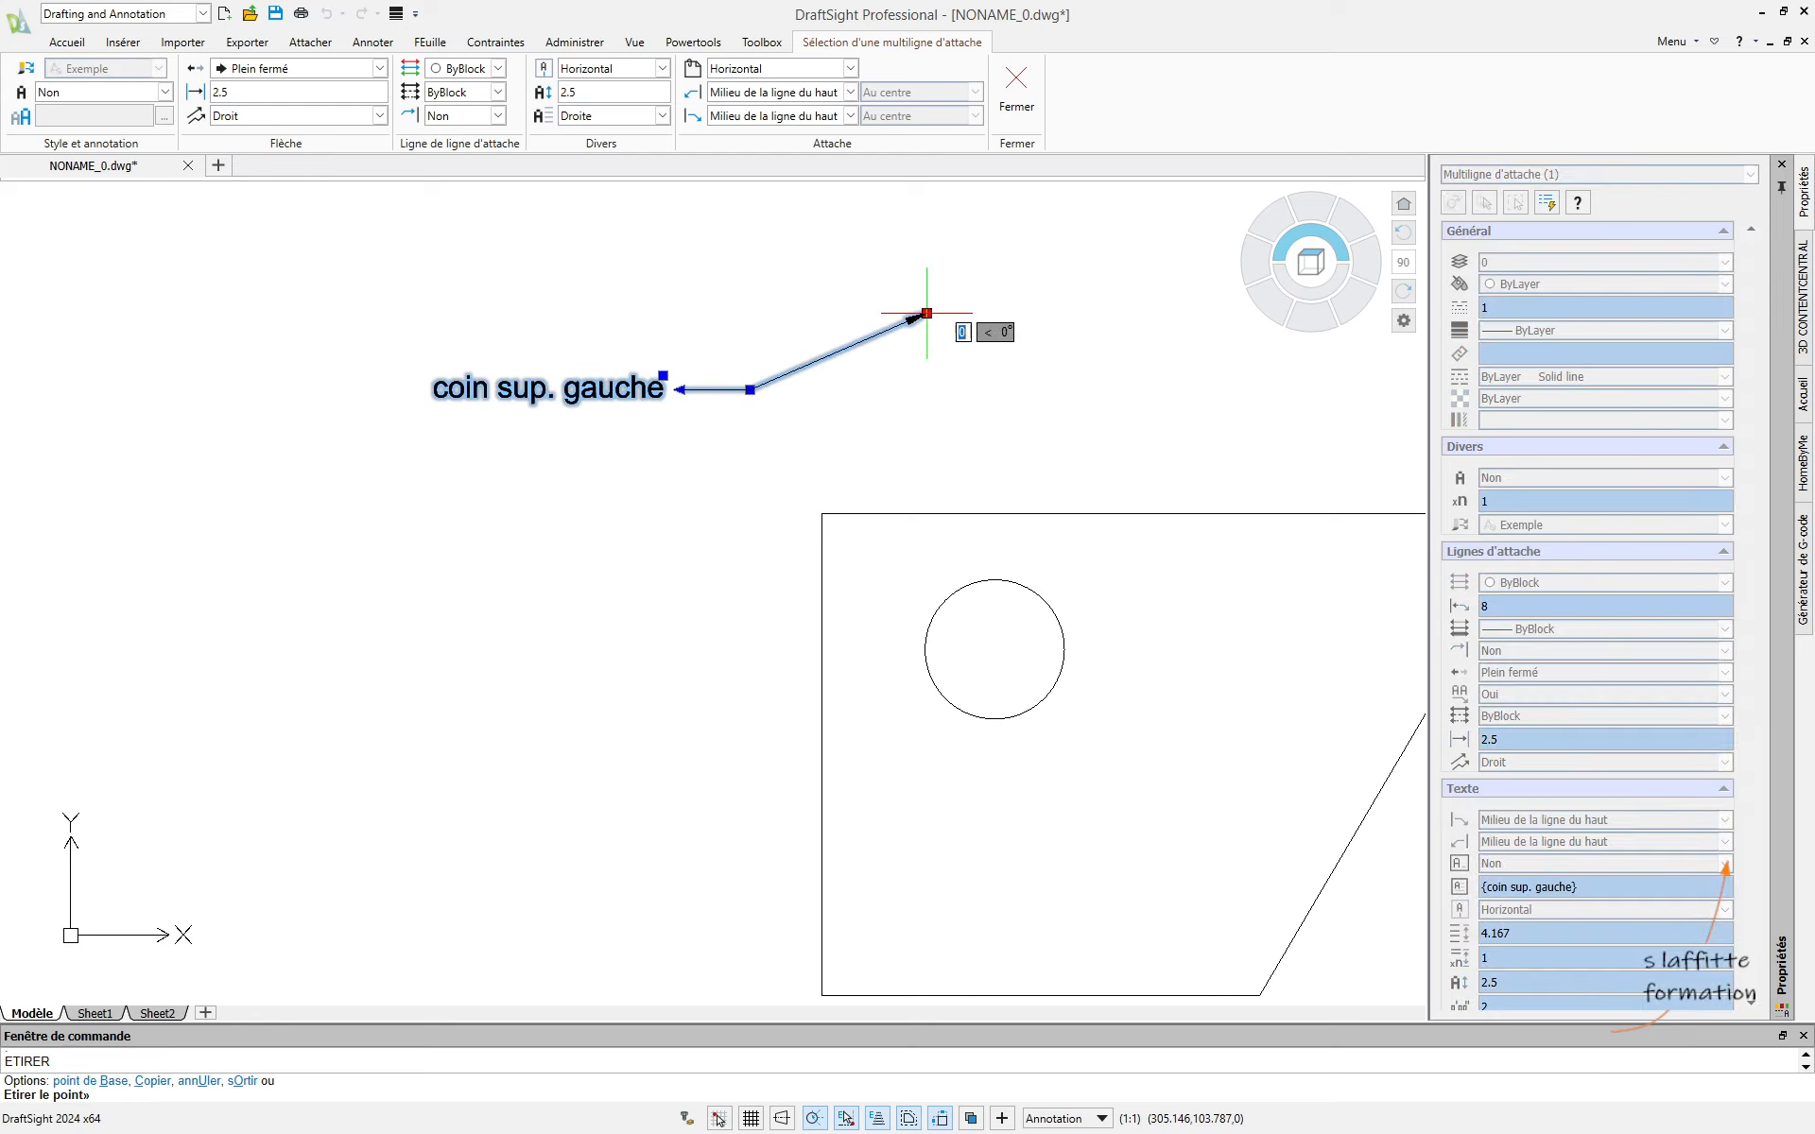
click(994, 650)
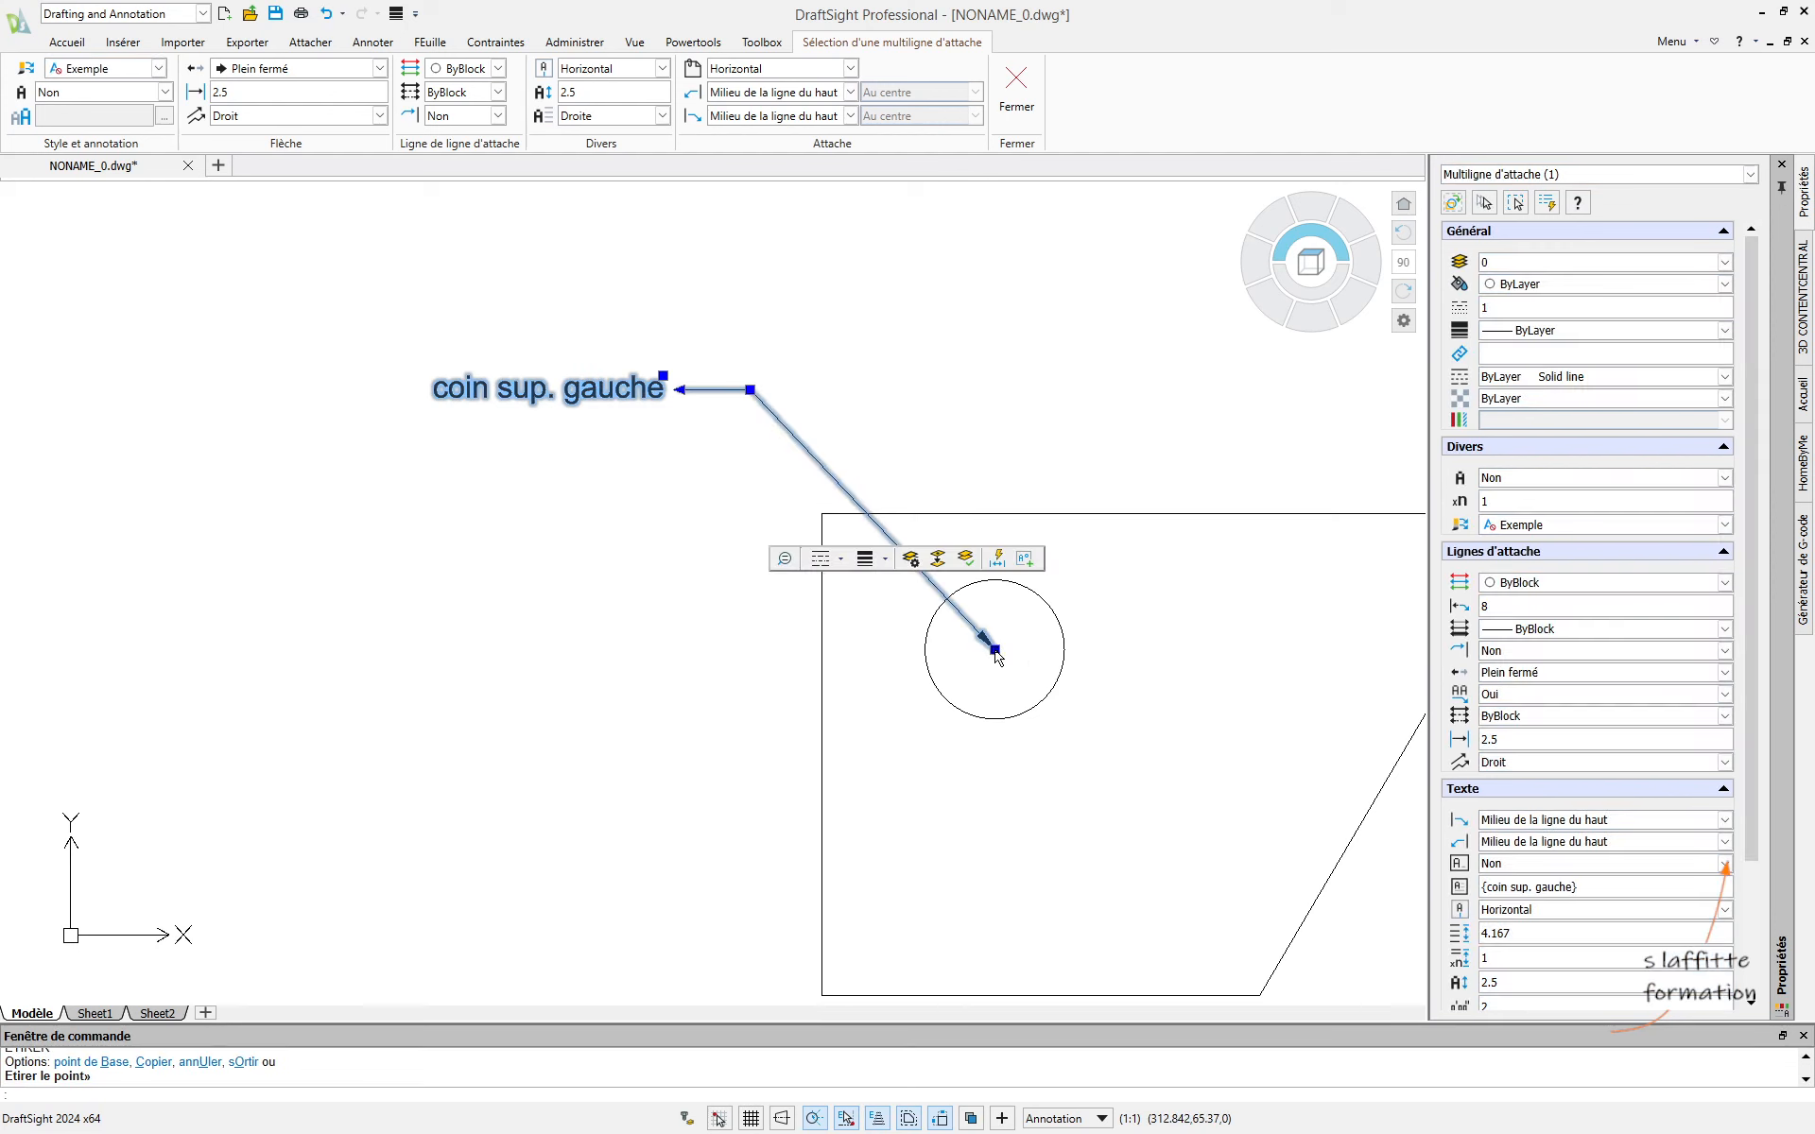
Reposition the leader's landing and its text a few times above the part's upper edge using their grips.
click(751, 389)
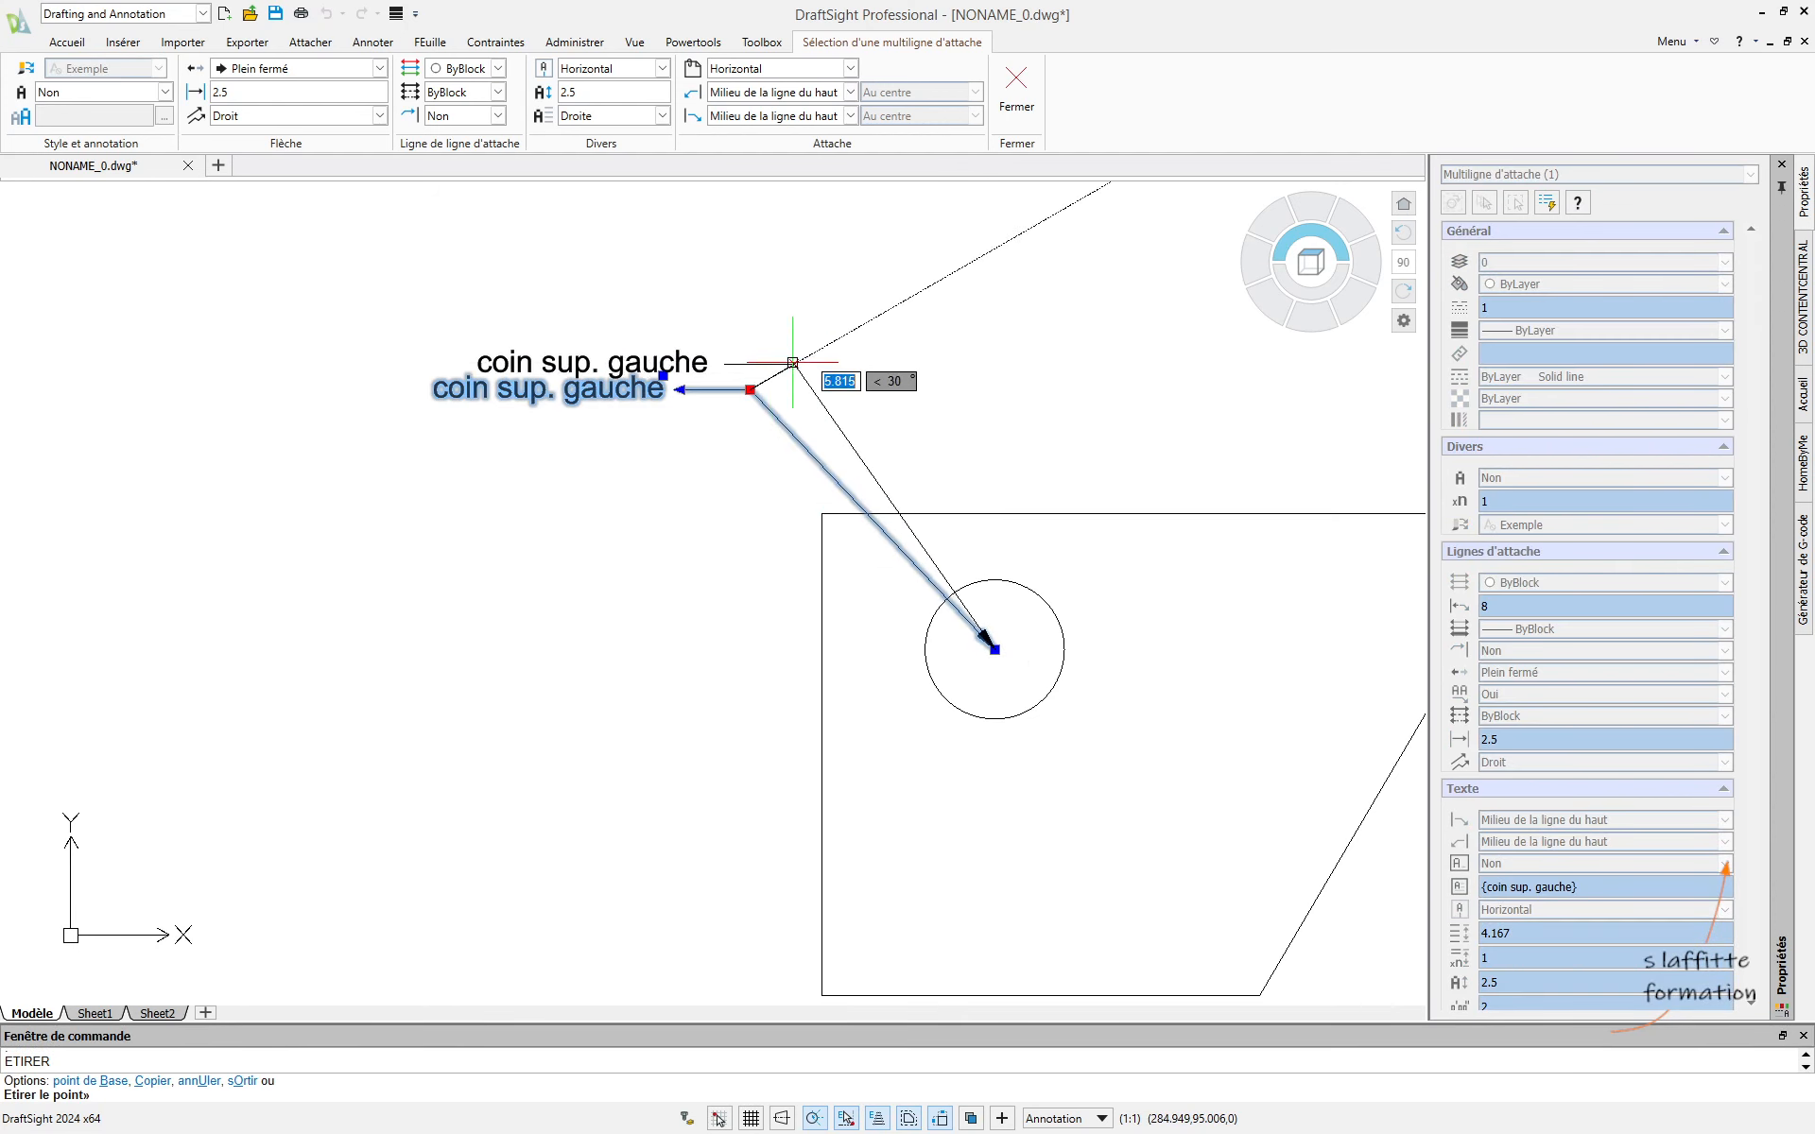
click(977, 319)
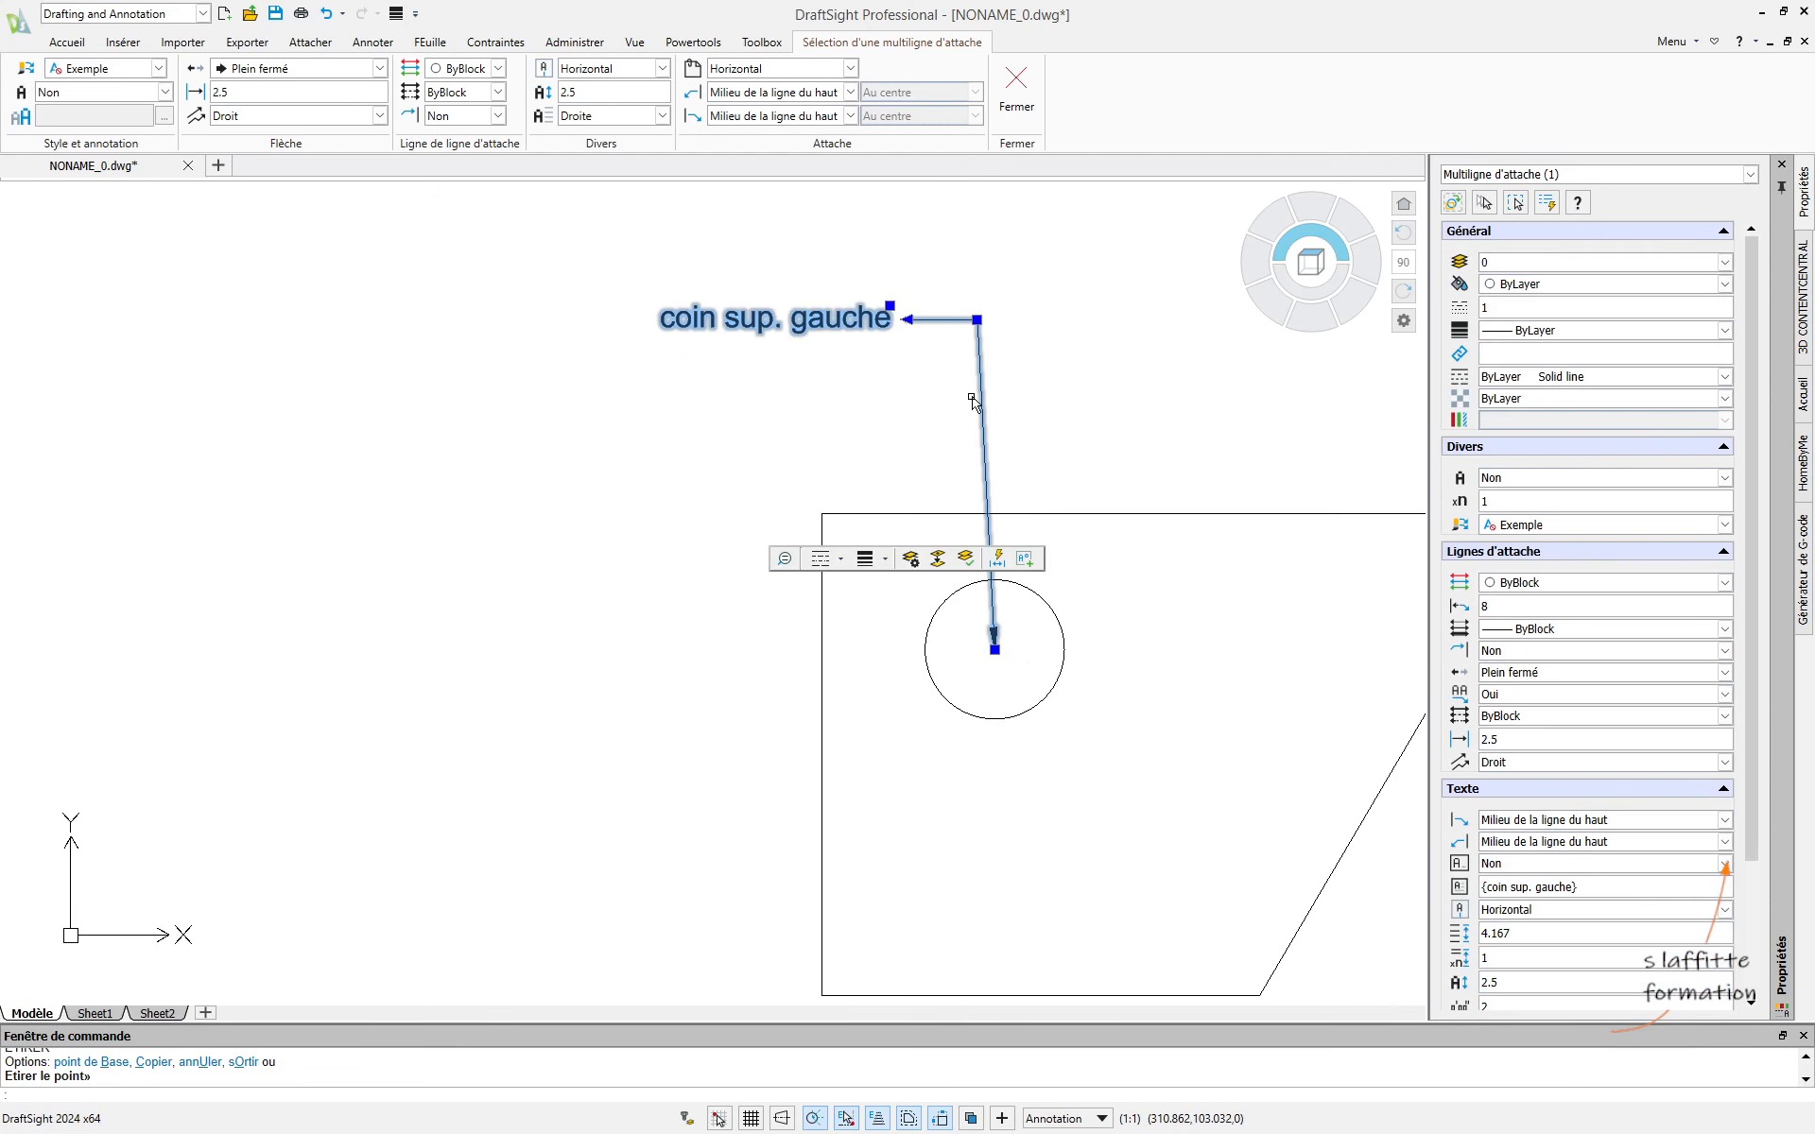
click(978, 319)
click(880, 375)
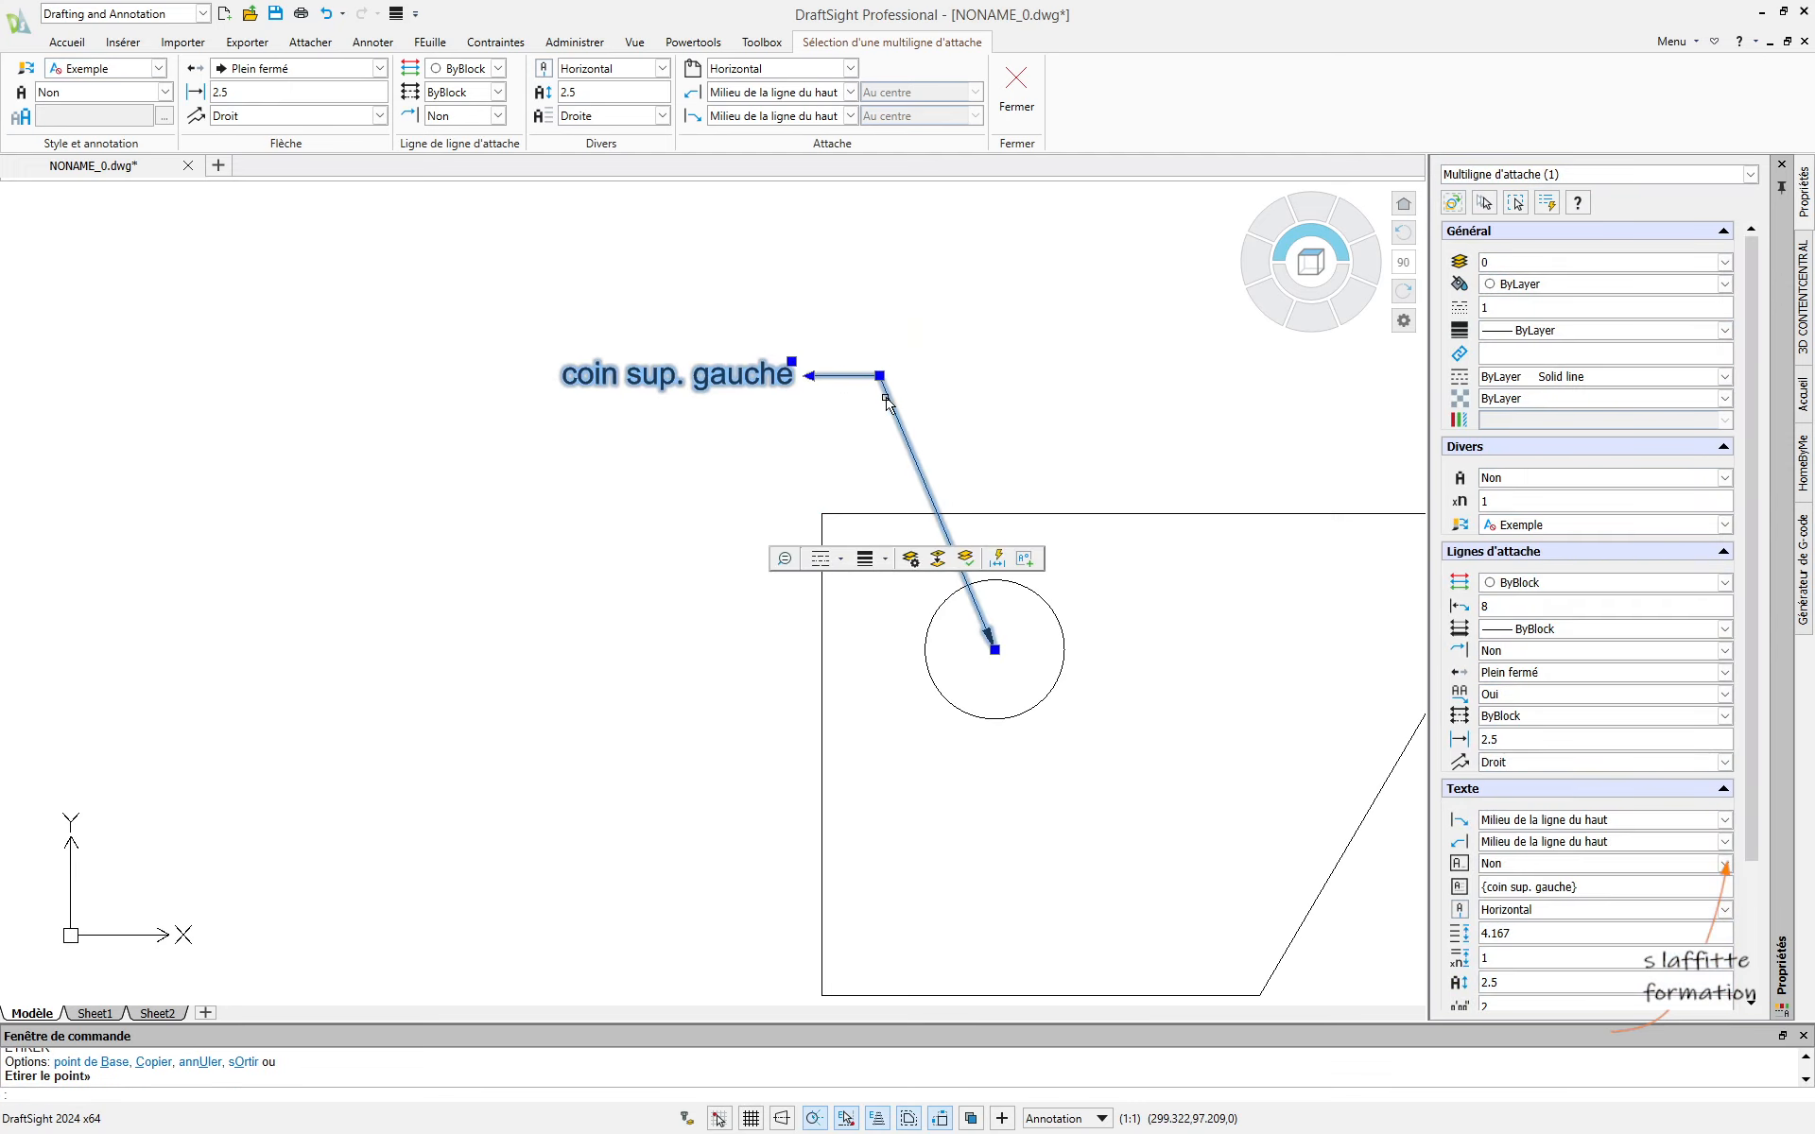
click(792, 361)
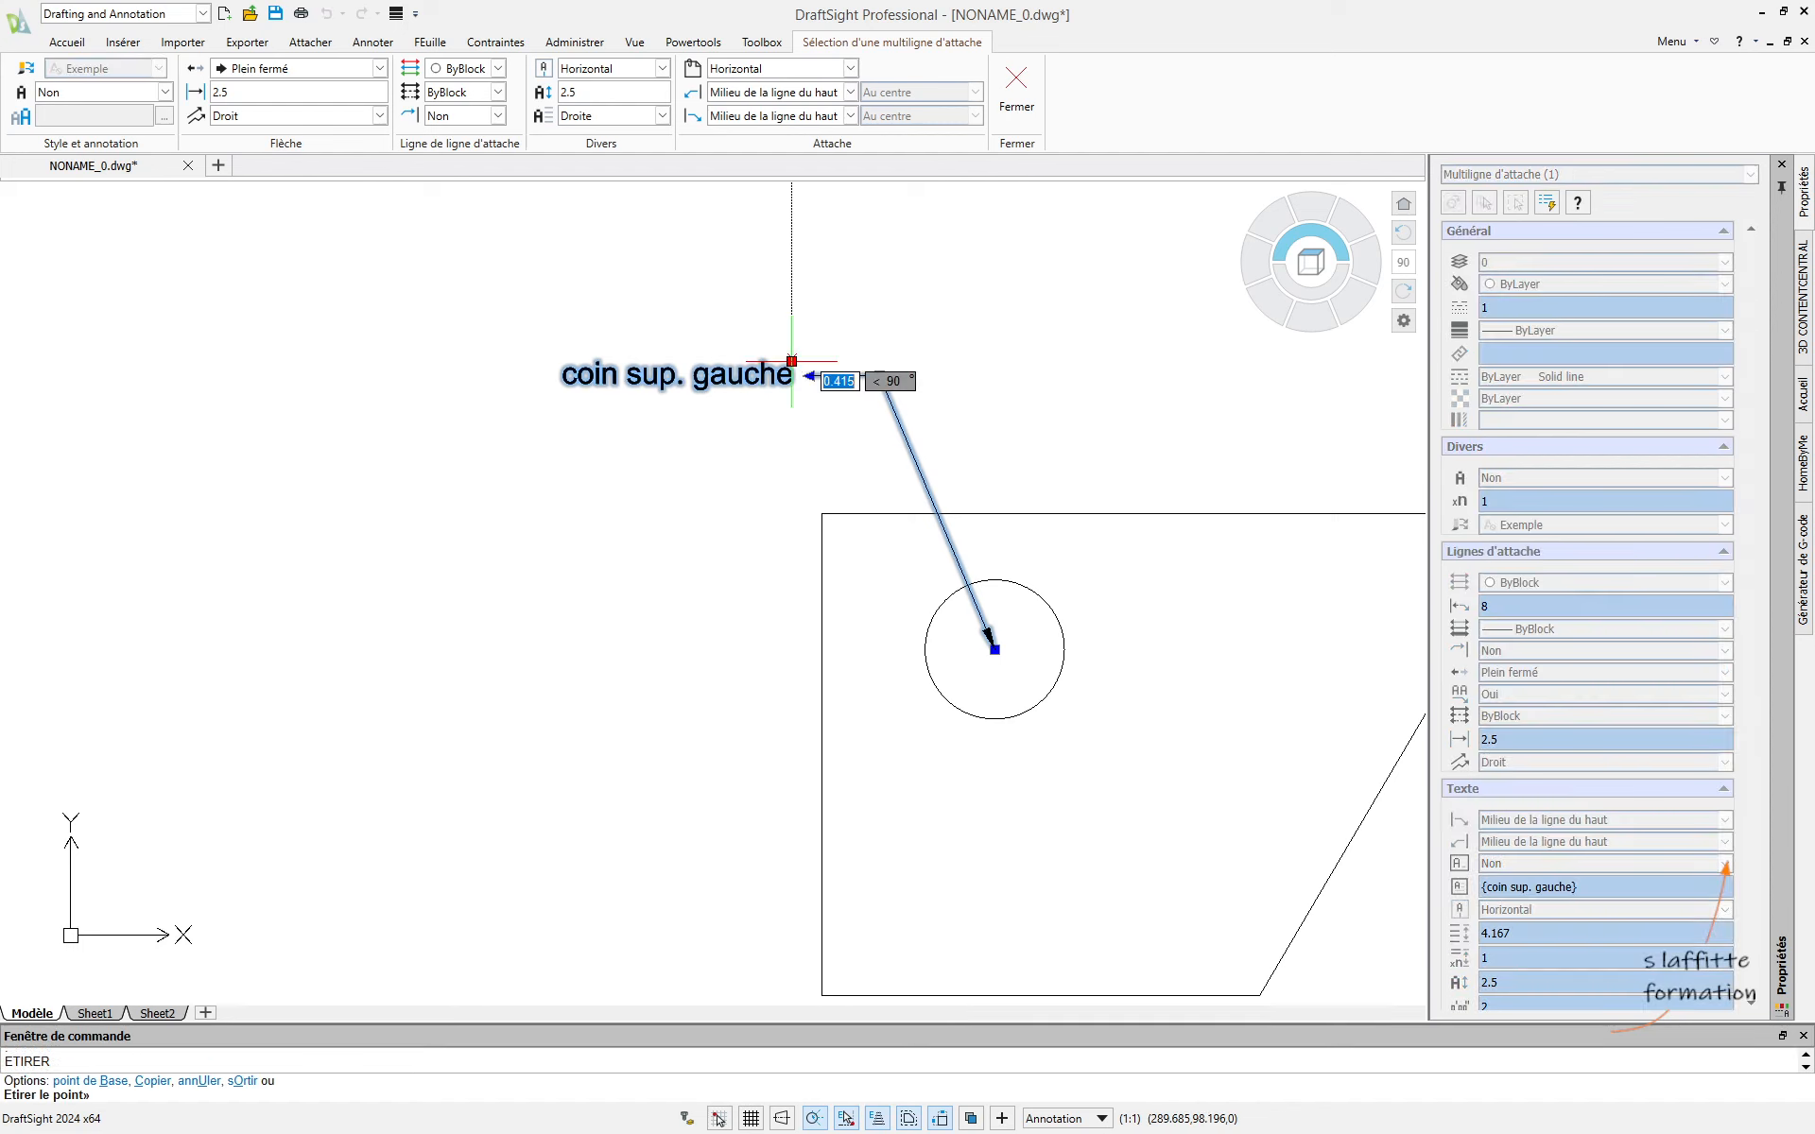
click(745, 305)
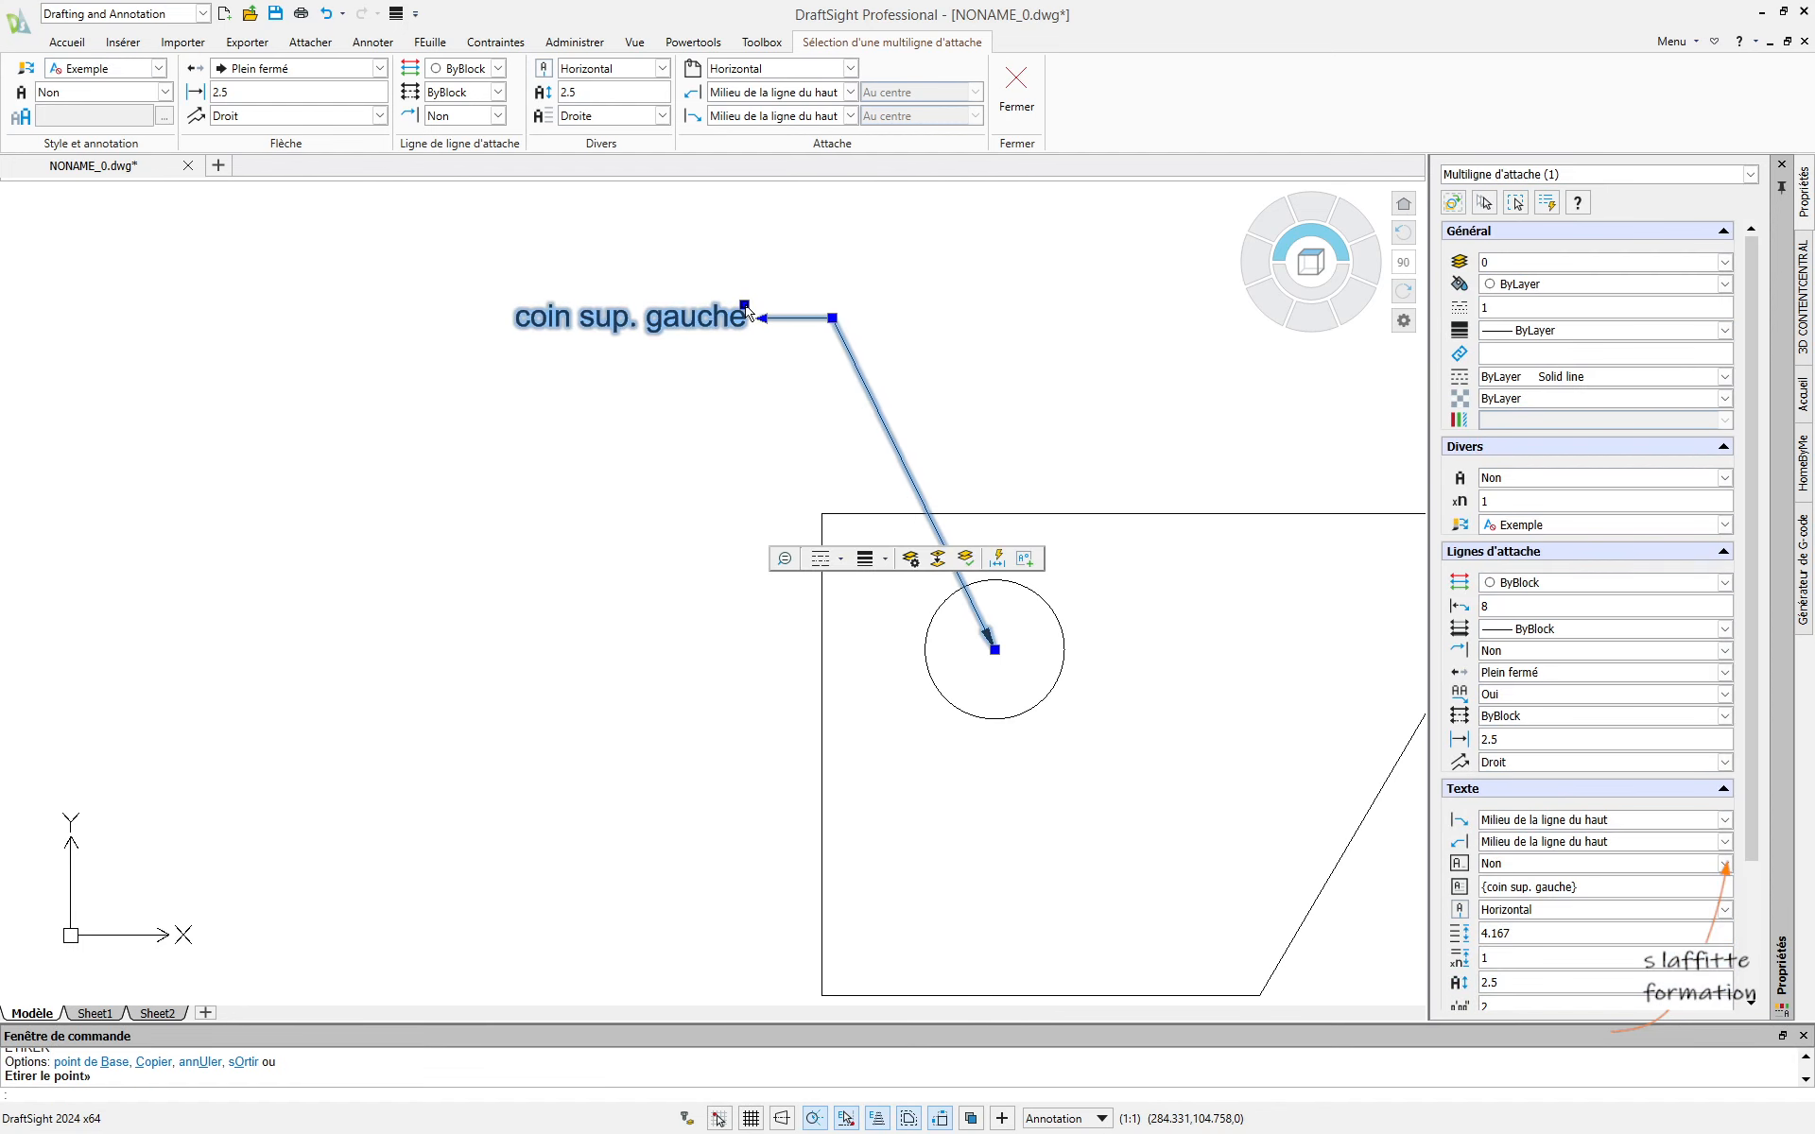
click(745, 305)
click(808, 391)
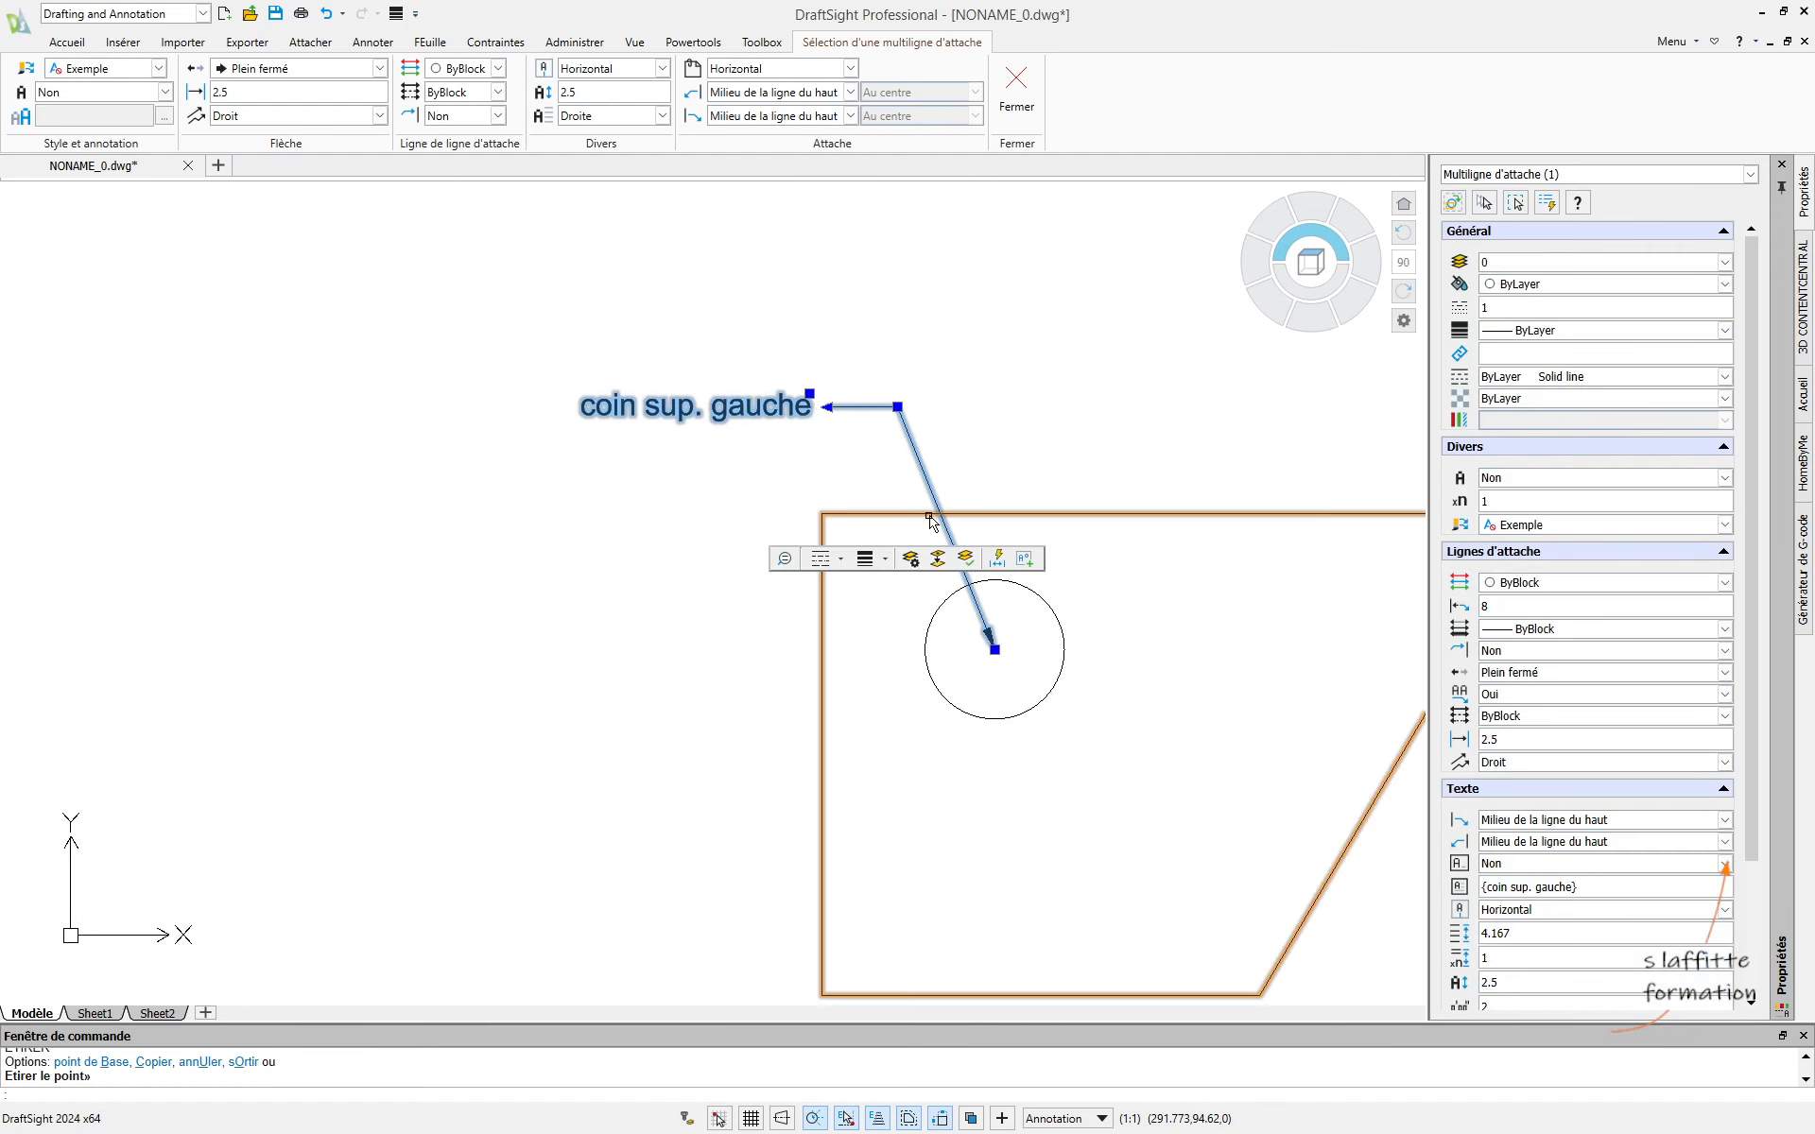
double_click(758, 409)
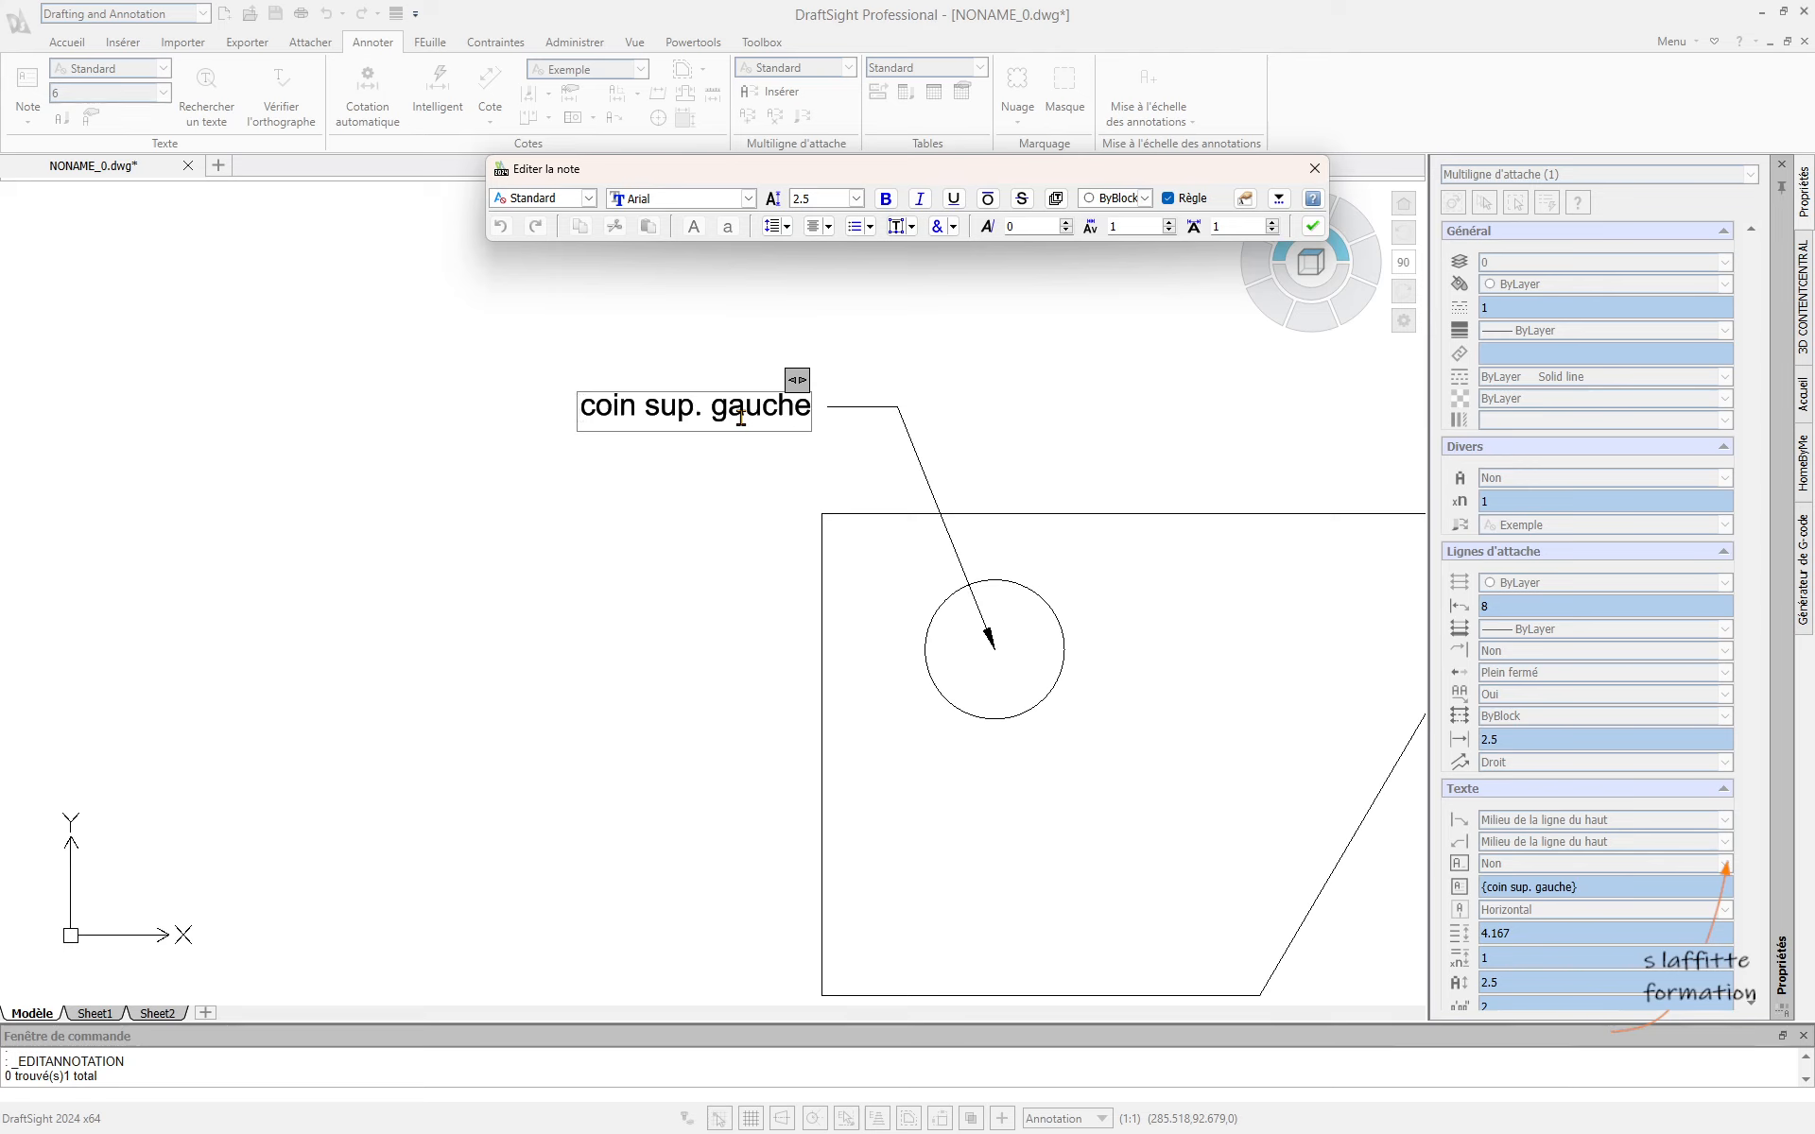
click(901, 360)
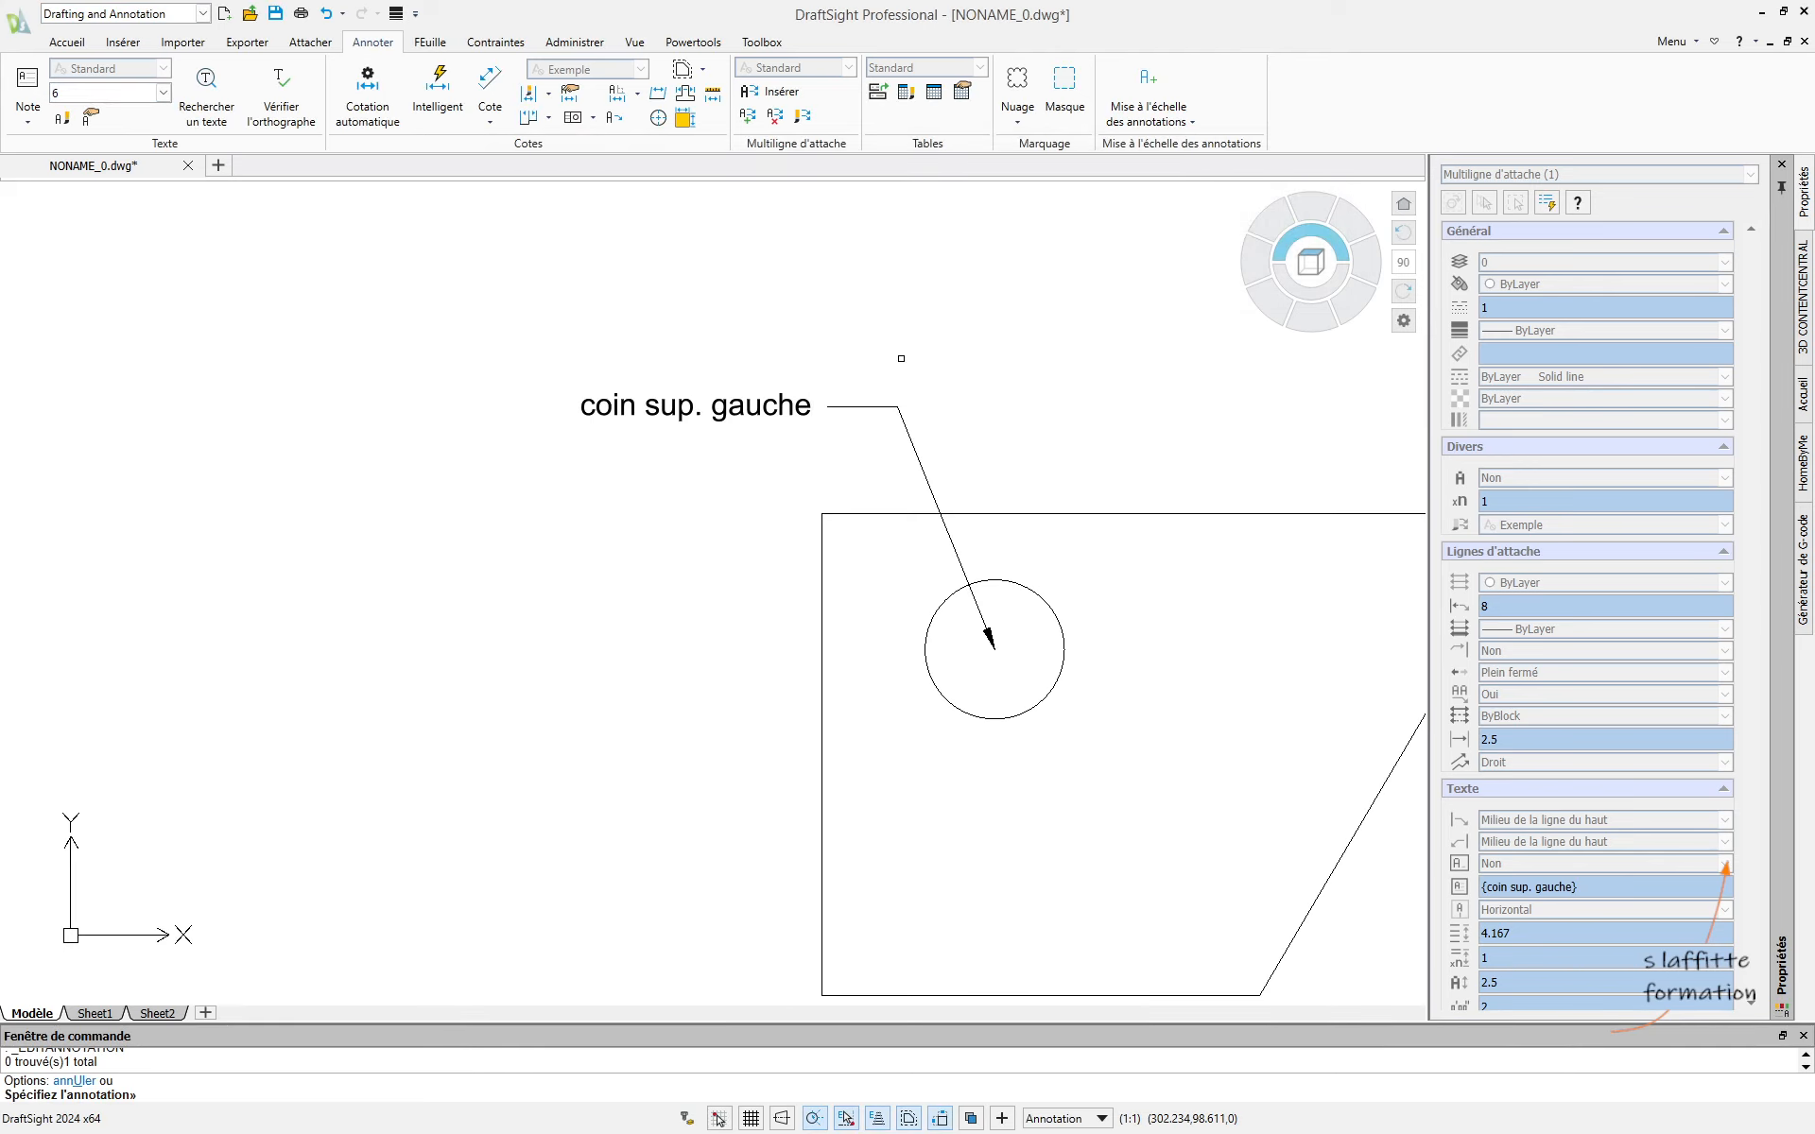
key(Escape)
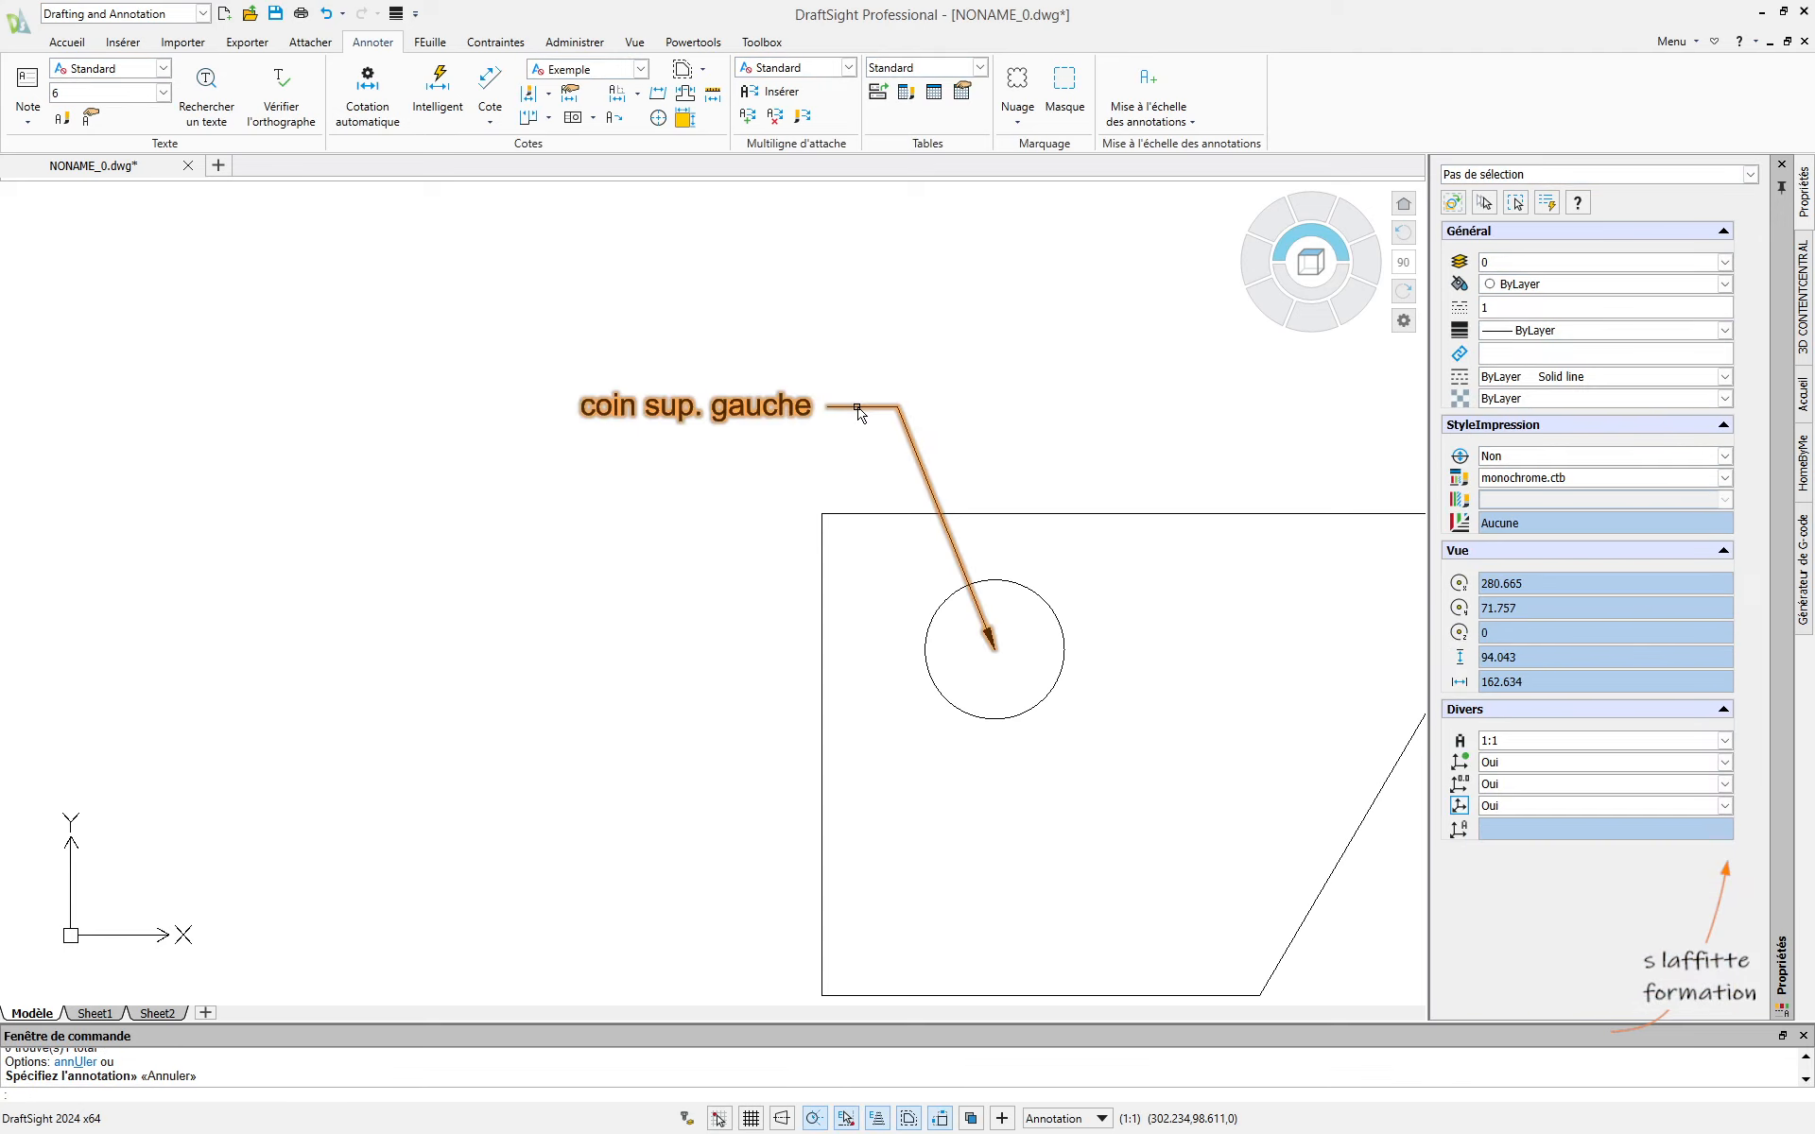
Move the leader's arrow tip back to the outline's upper-left corner and place its landing above and to the left of that corner.
click(858, 409)
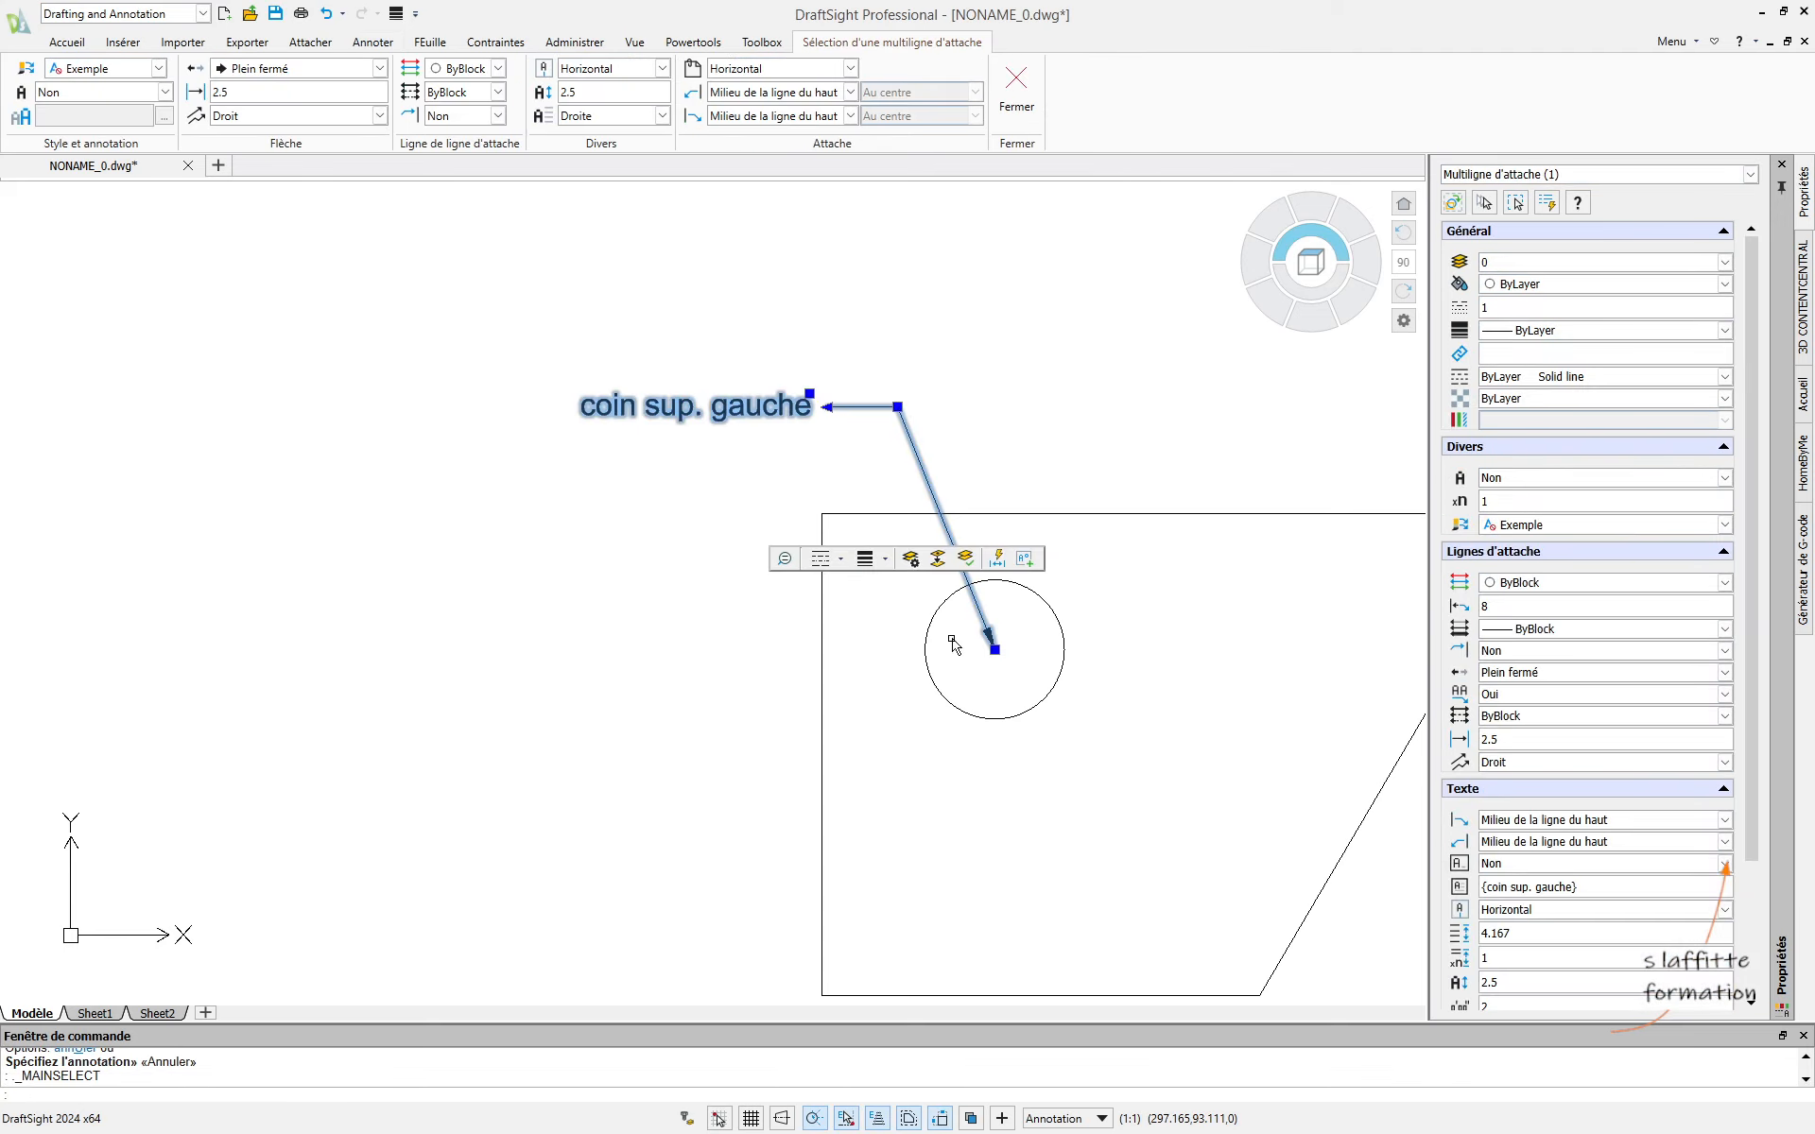
click(994, 649)
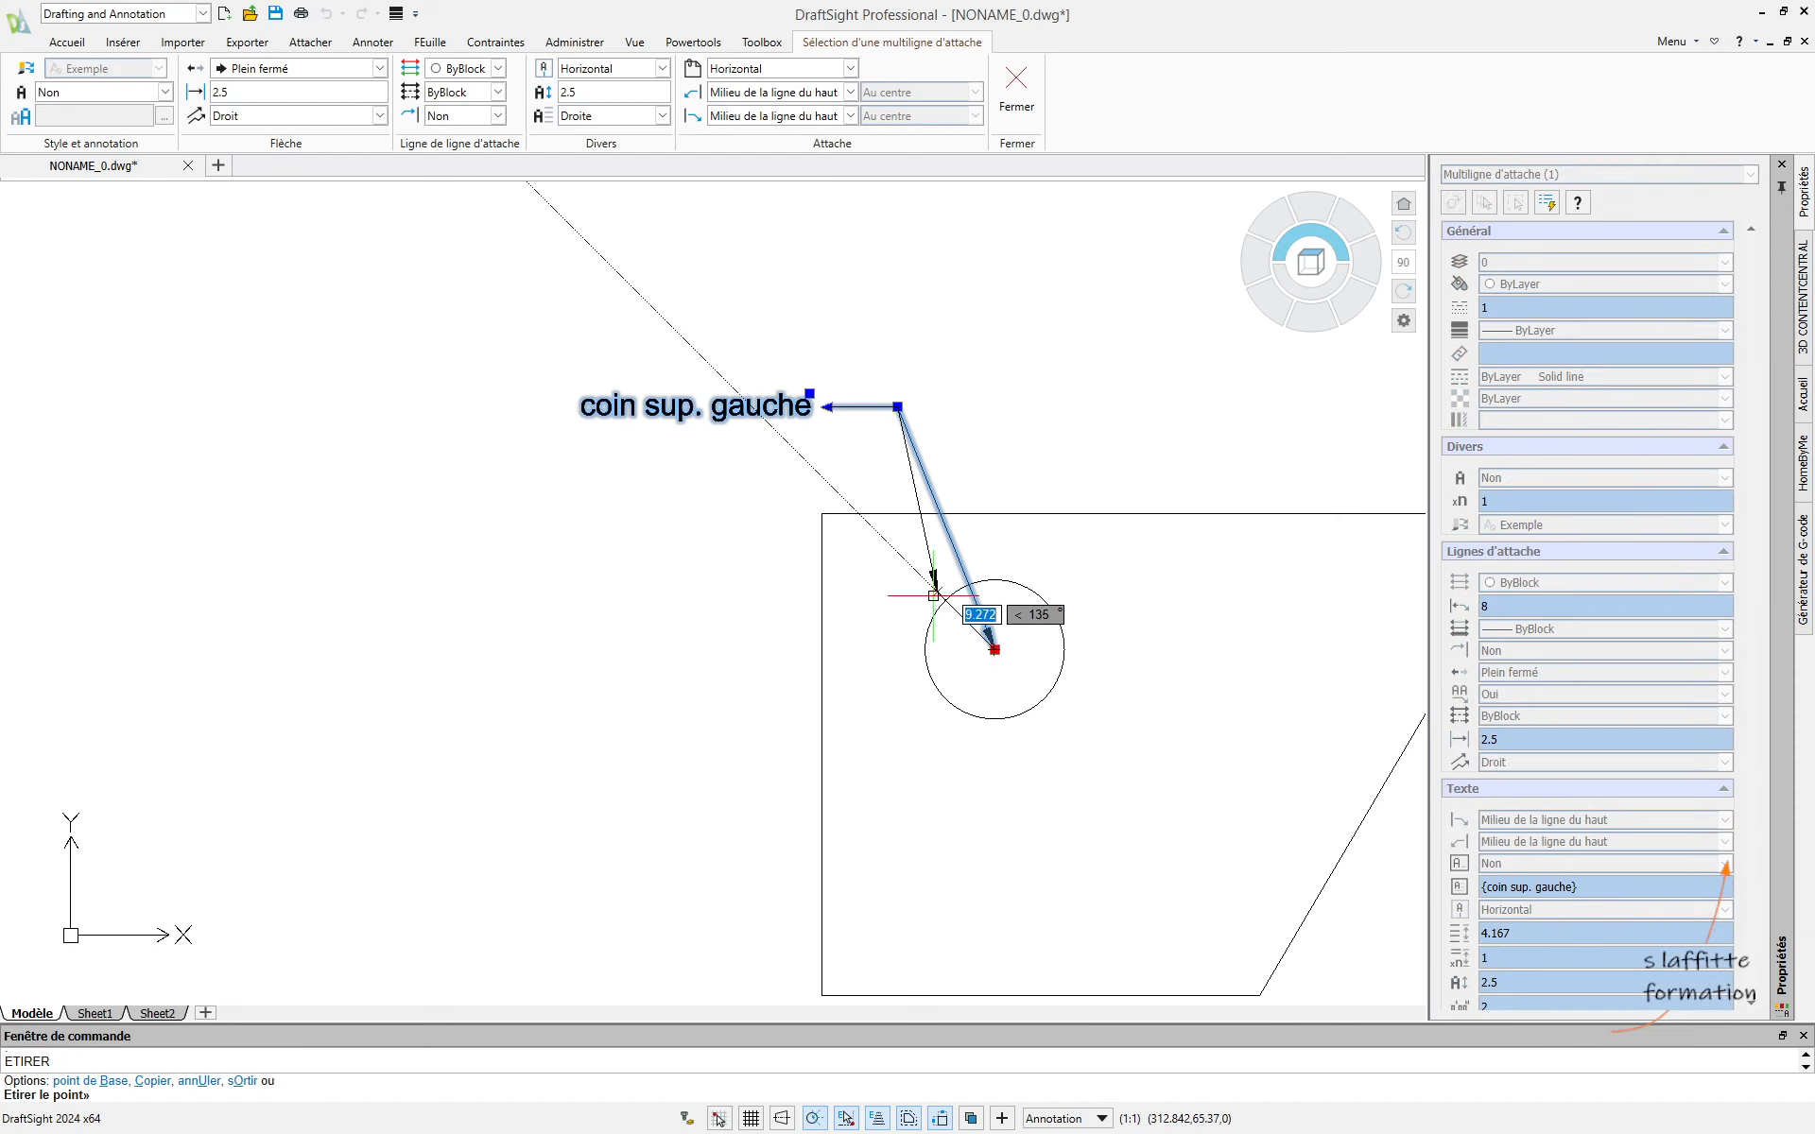
click(821, 513)
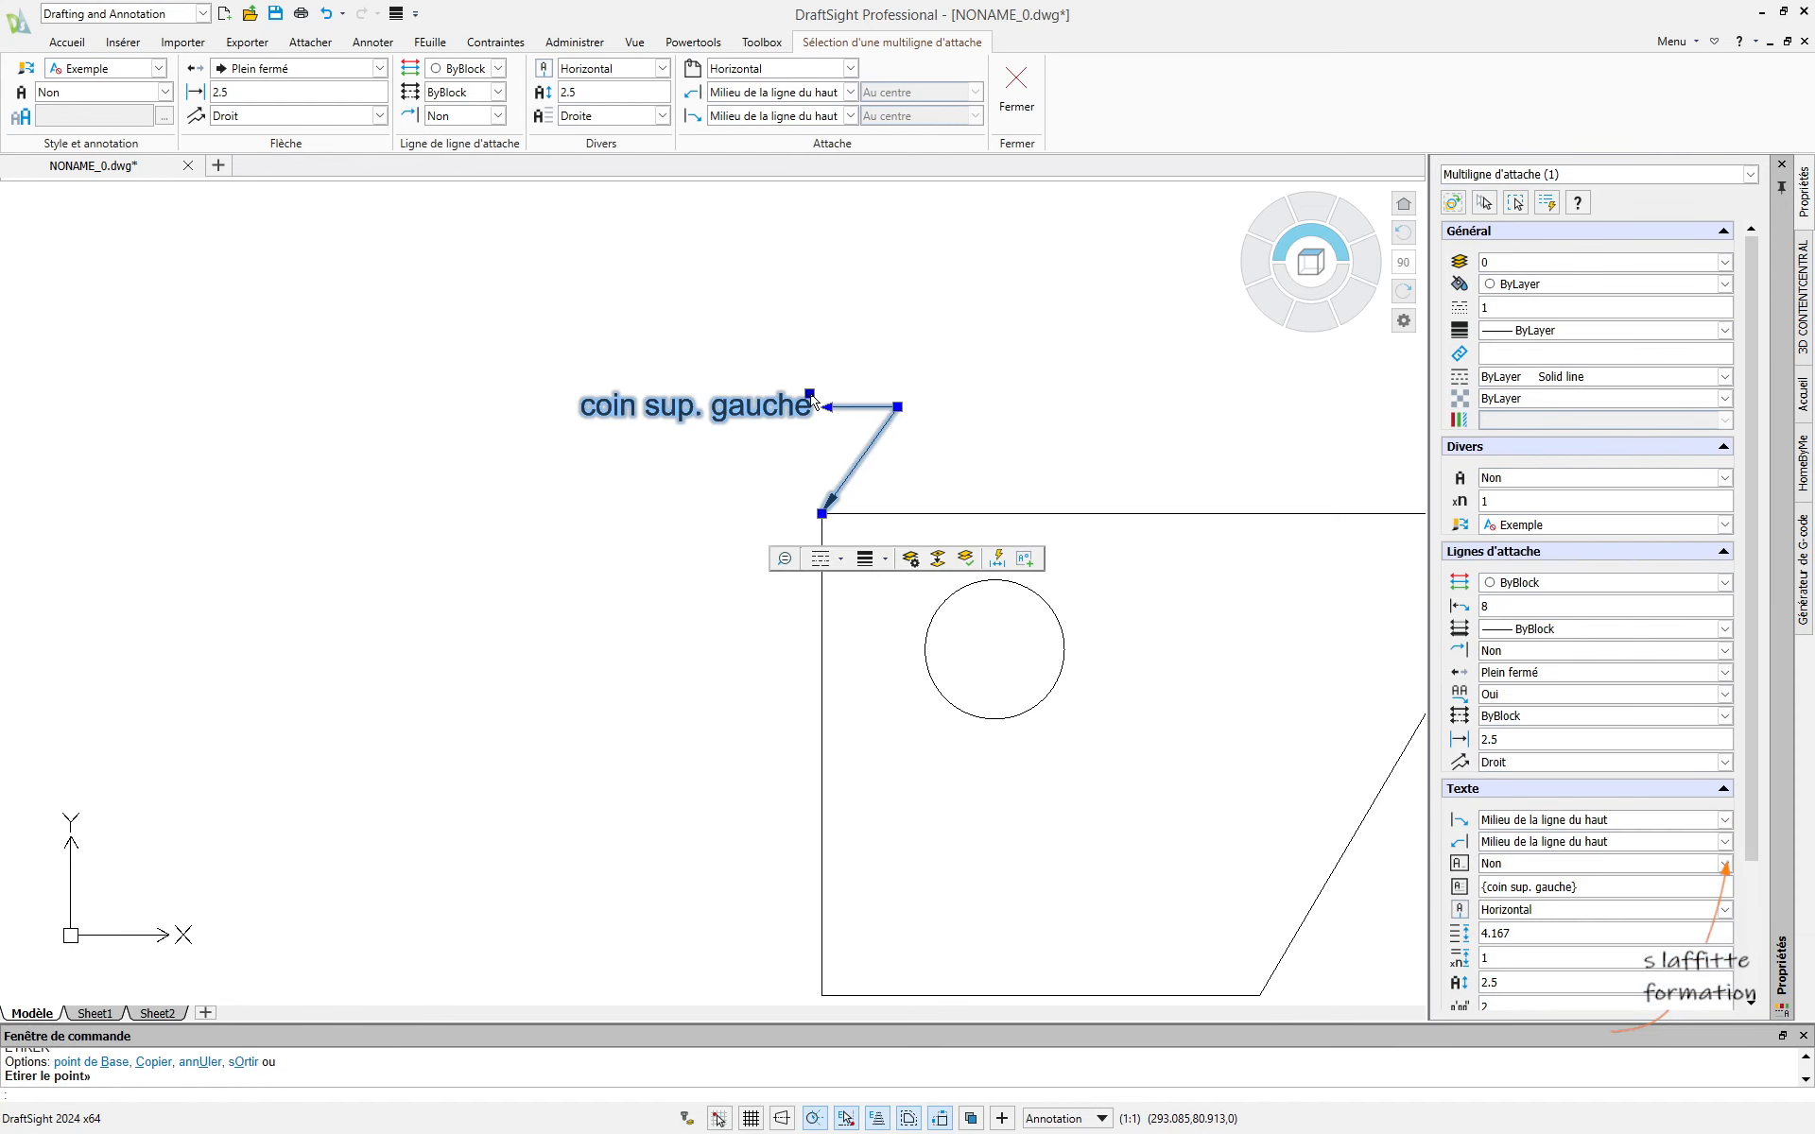
click(898, 408)
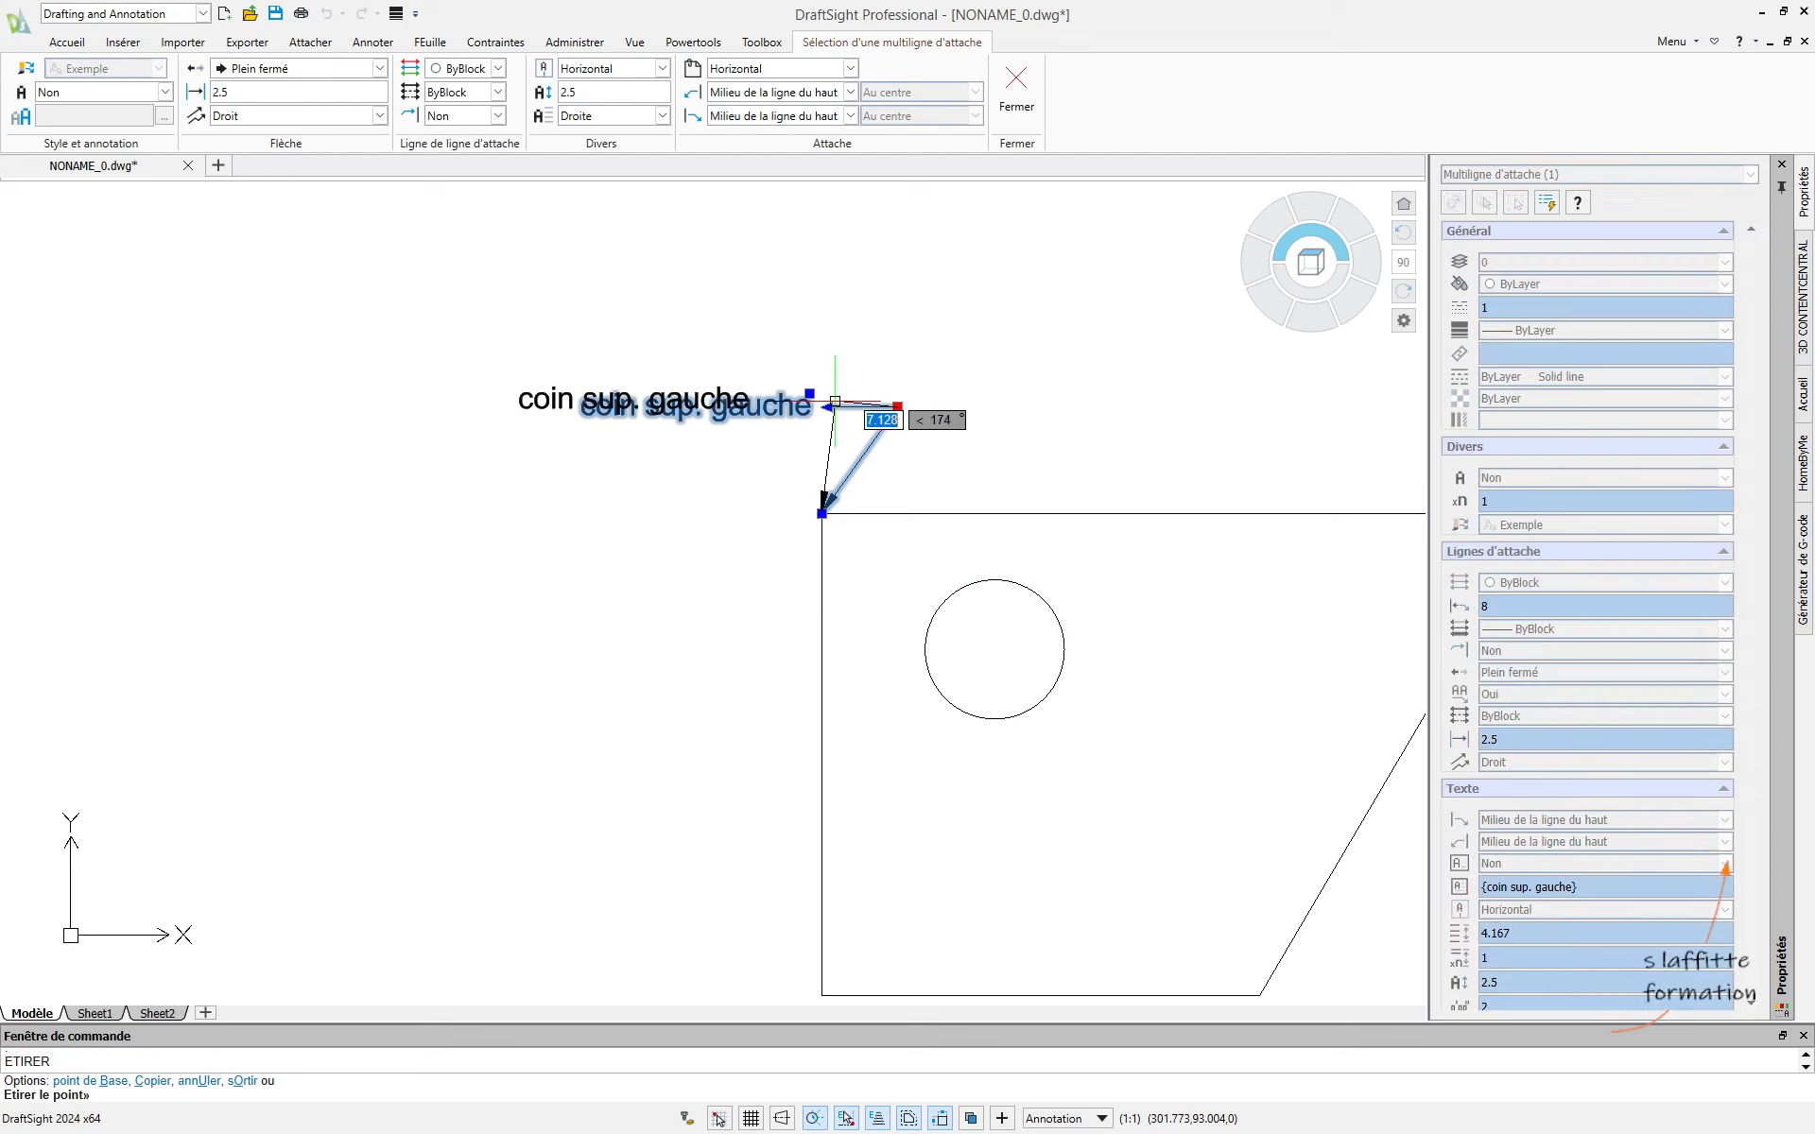
click(769, 373)
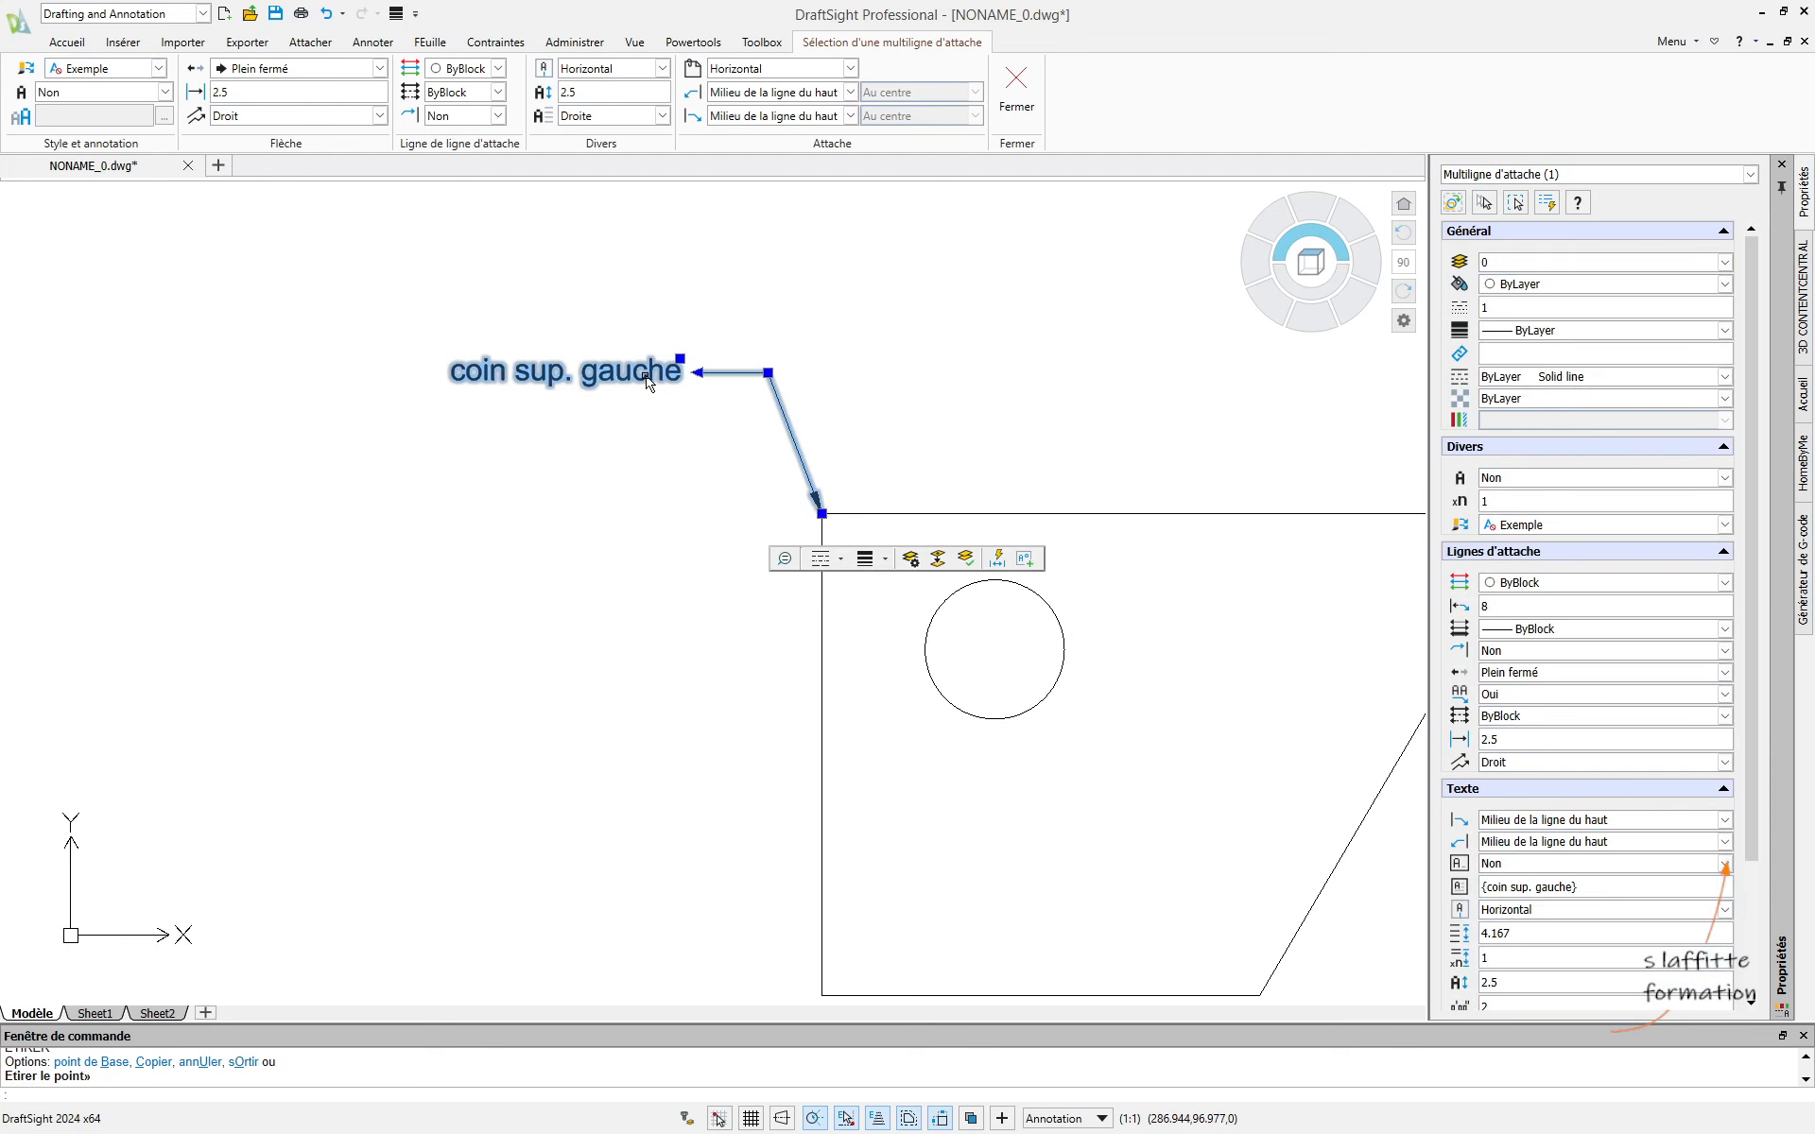
Change the leader's text to "coin gauche" by removing "sup.", and close the note editor.
scroll(629, 321, down, 2)
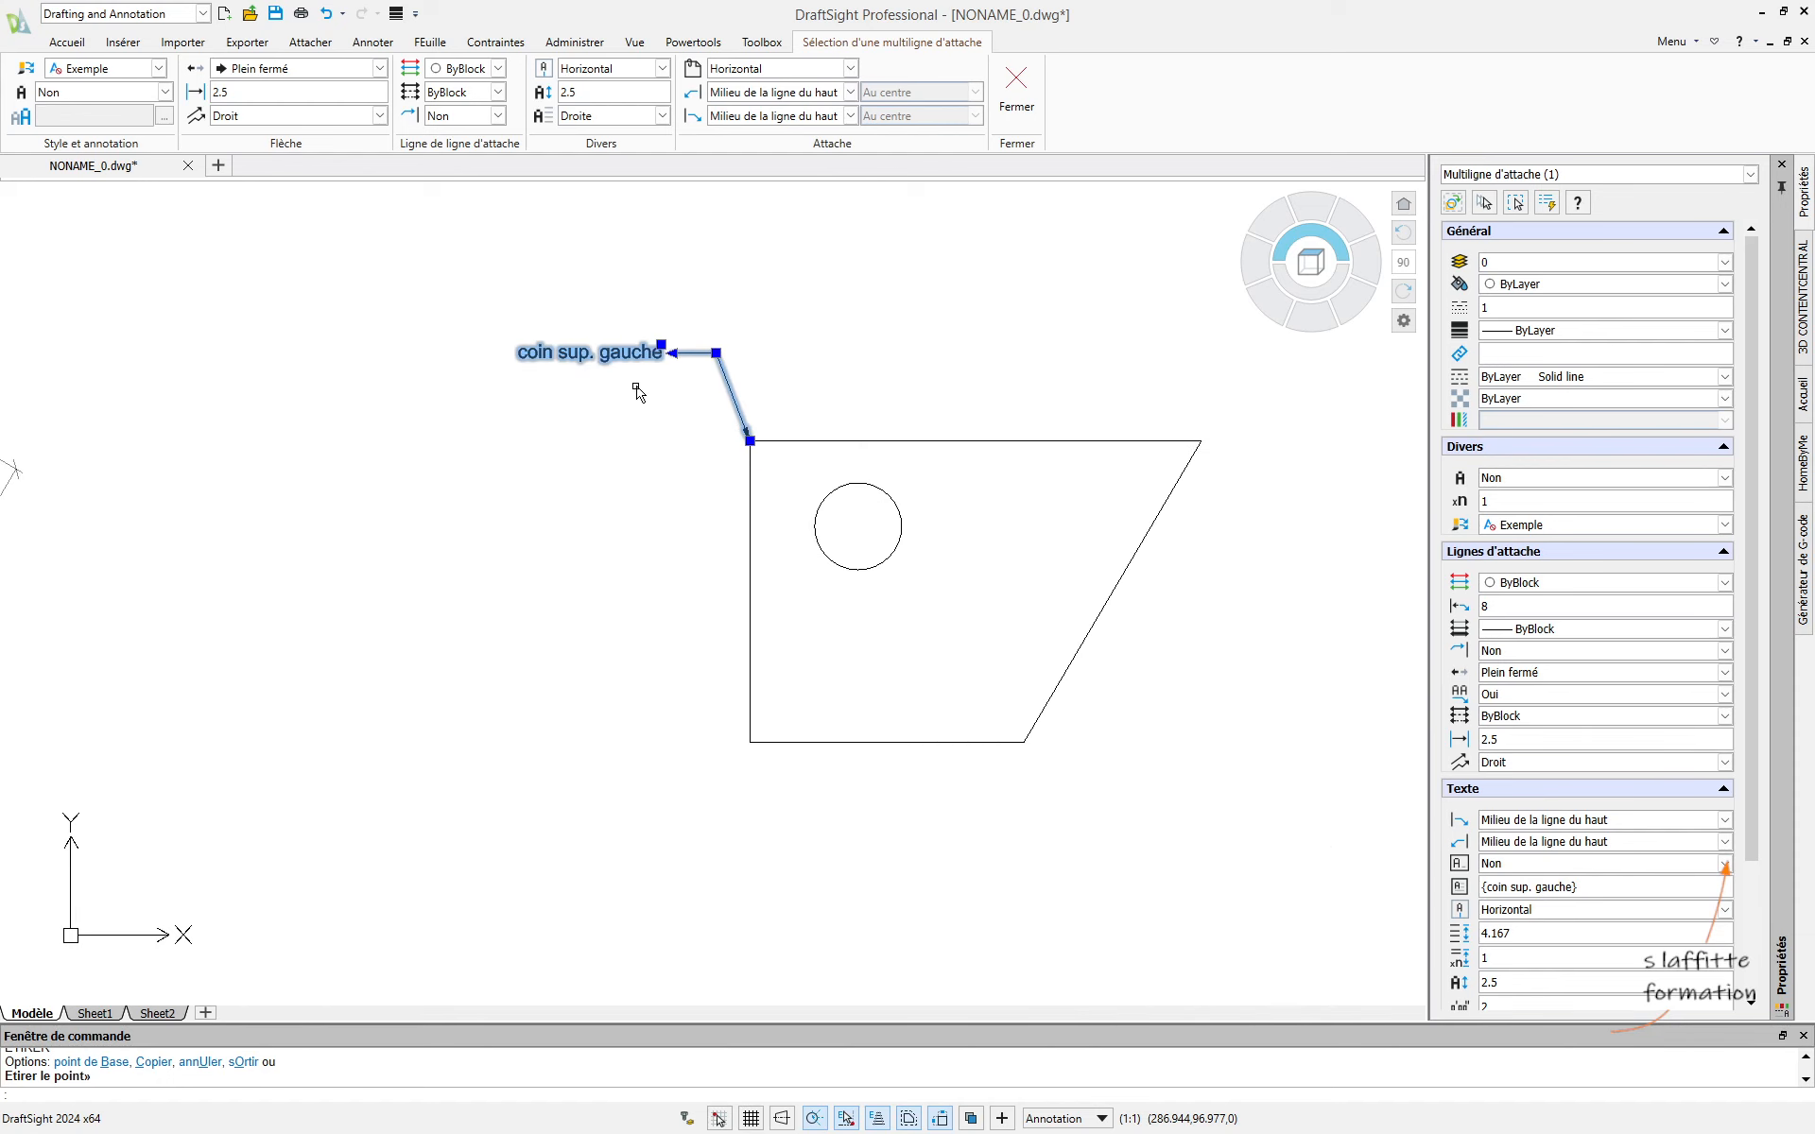
double_click(631, 357)
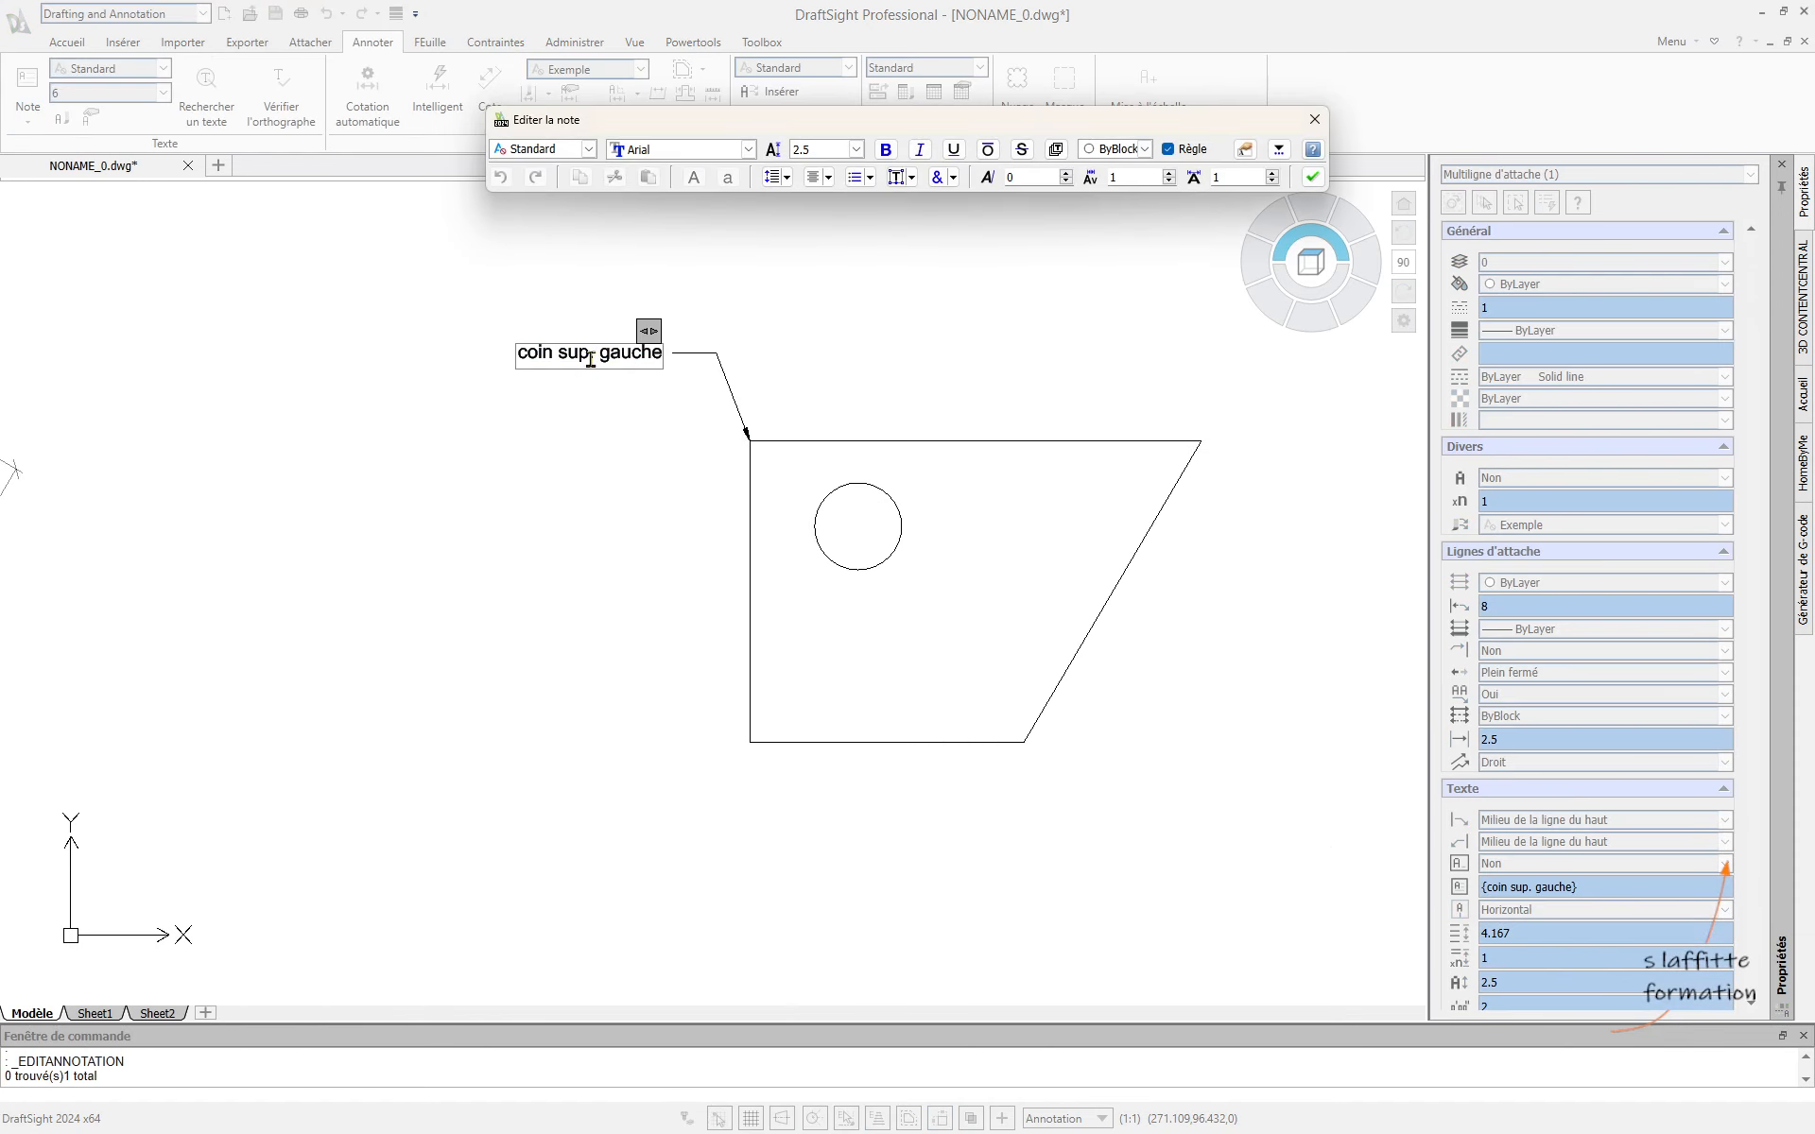
click(591, 357)
key(BackSpace)
key(BackSpace)
key(BackSpace)
key(BackSpace)
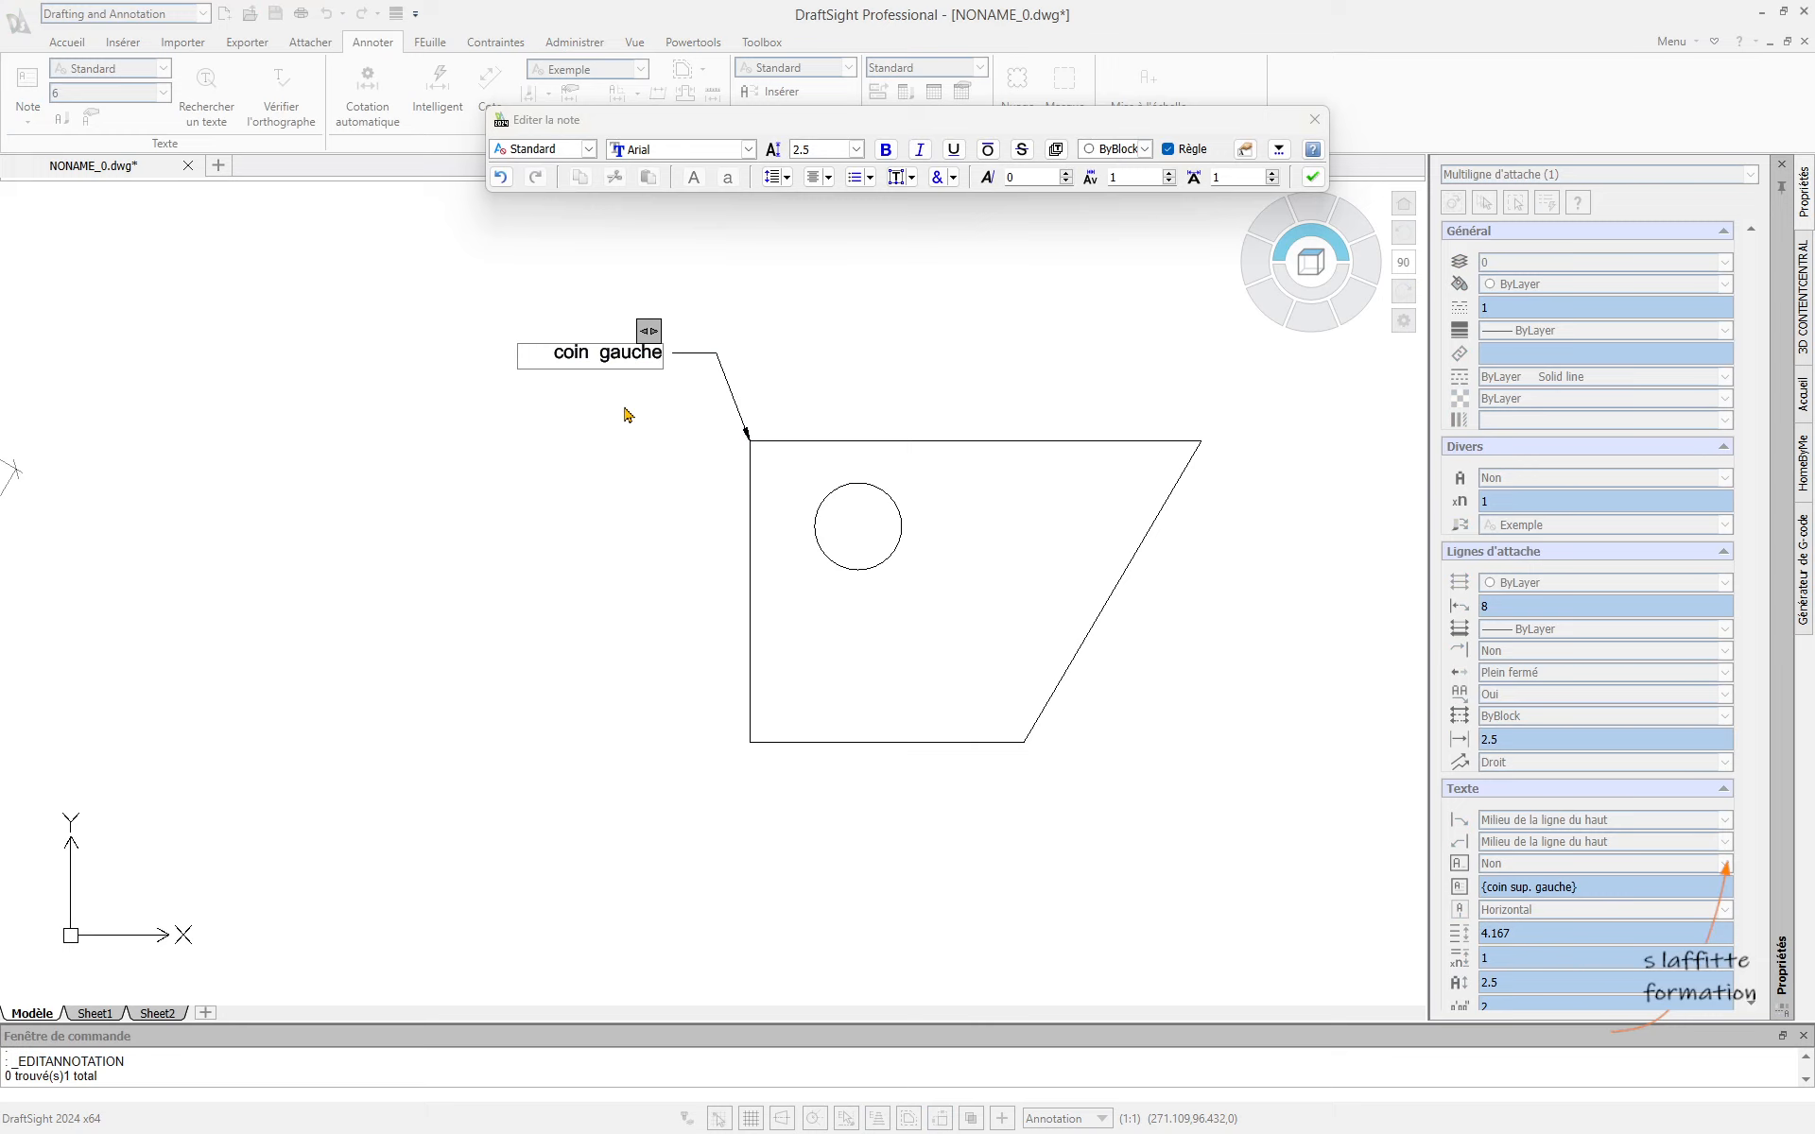
key(BackSpace)
click(628, 515)
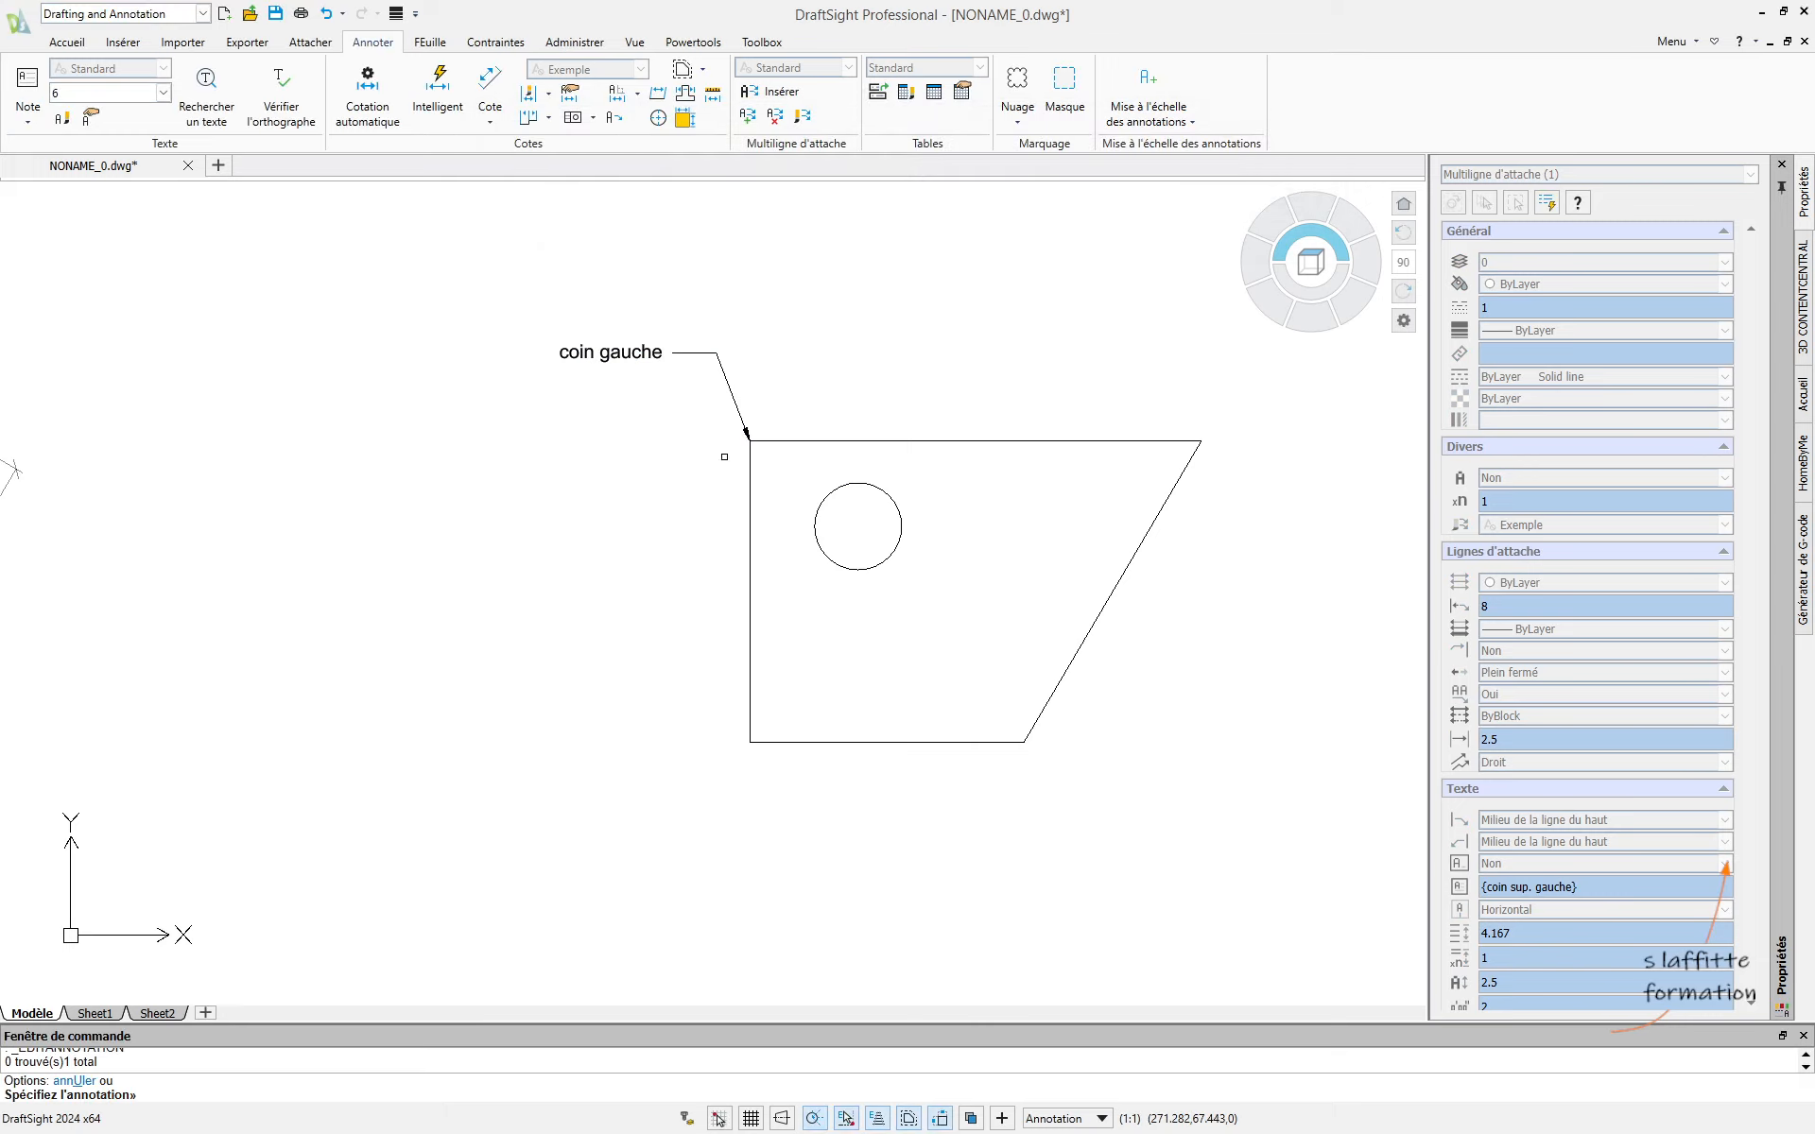
click(613, 356)
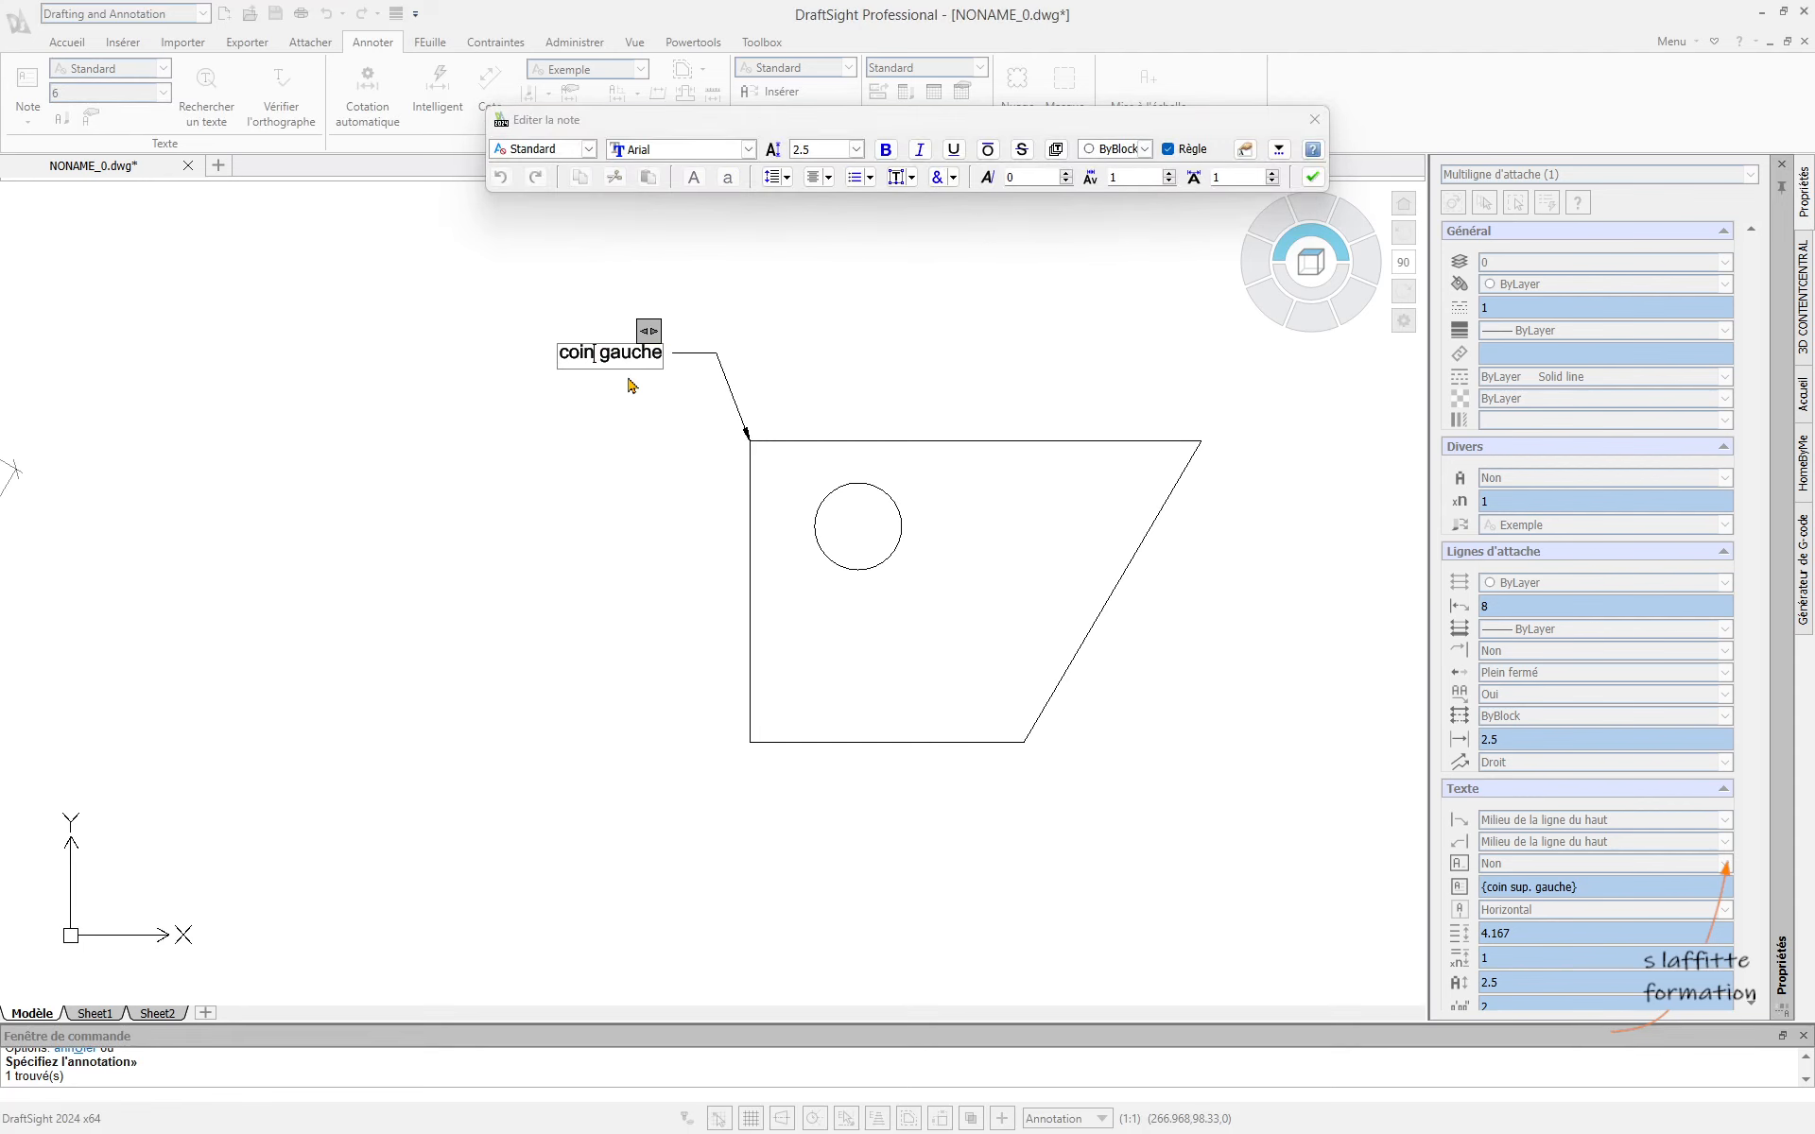
click(784, 359)
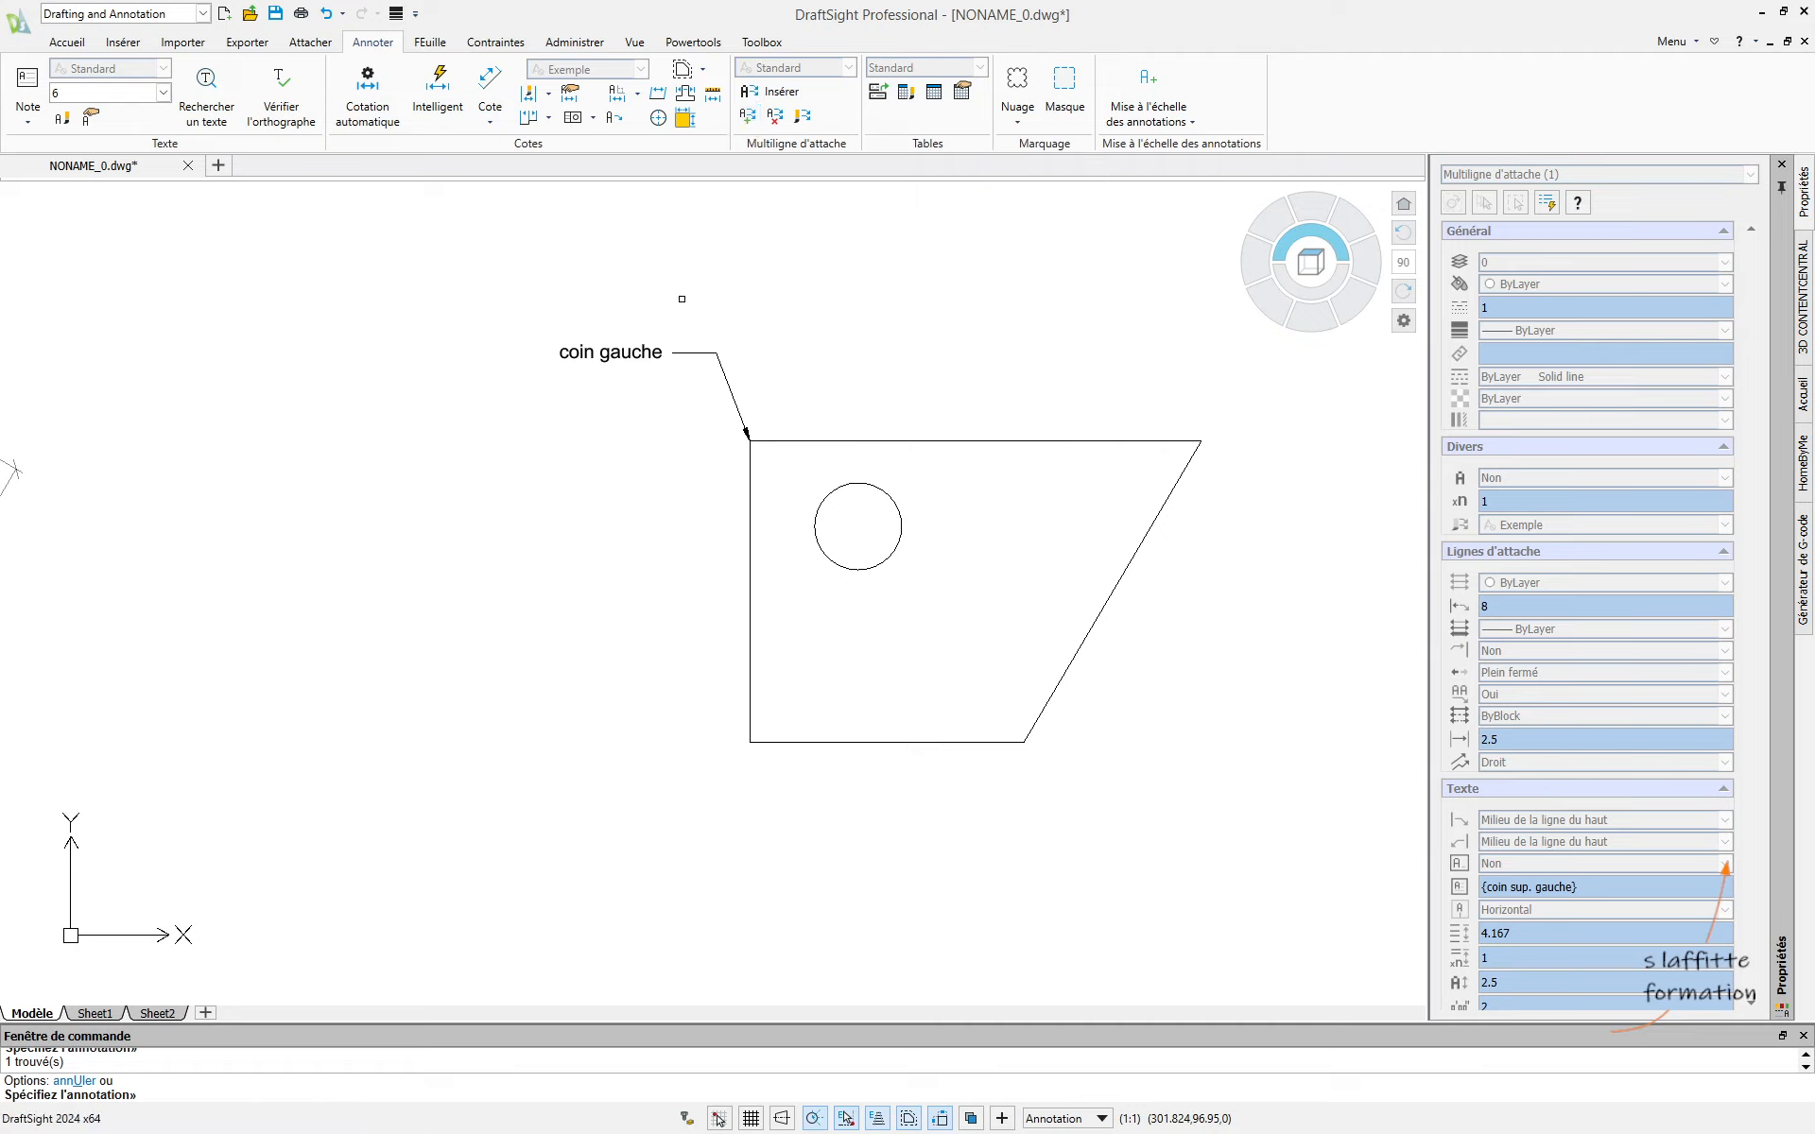
Add leader lines from the "coin gauche" multileader to the upper edge's midpoint, the circle's centre and the outline's three other corners.
click(751, 121)
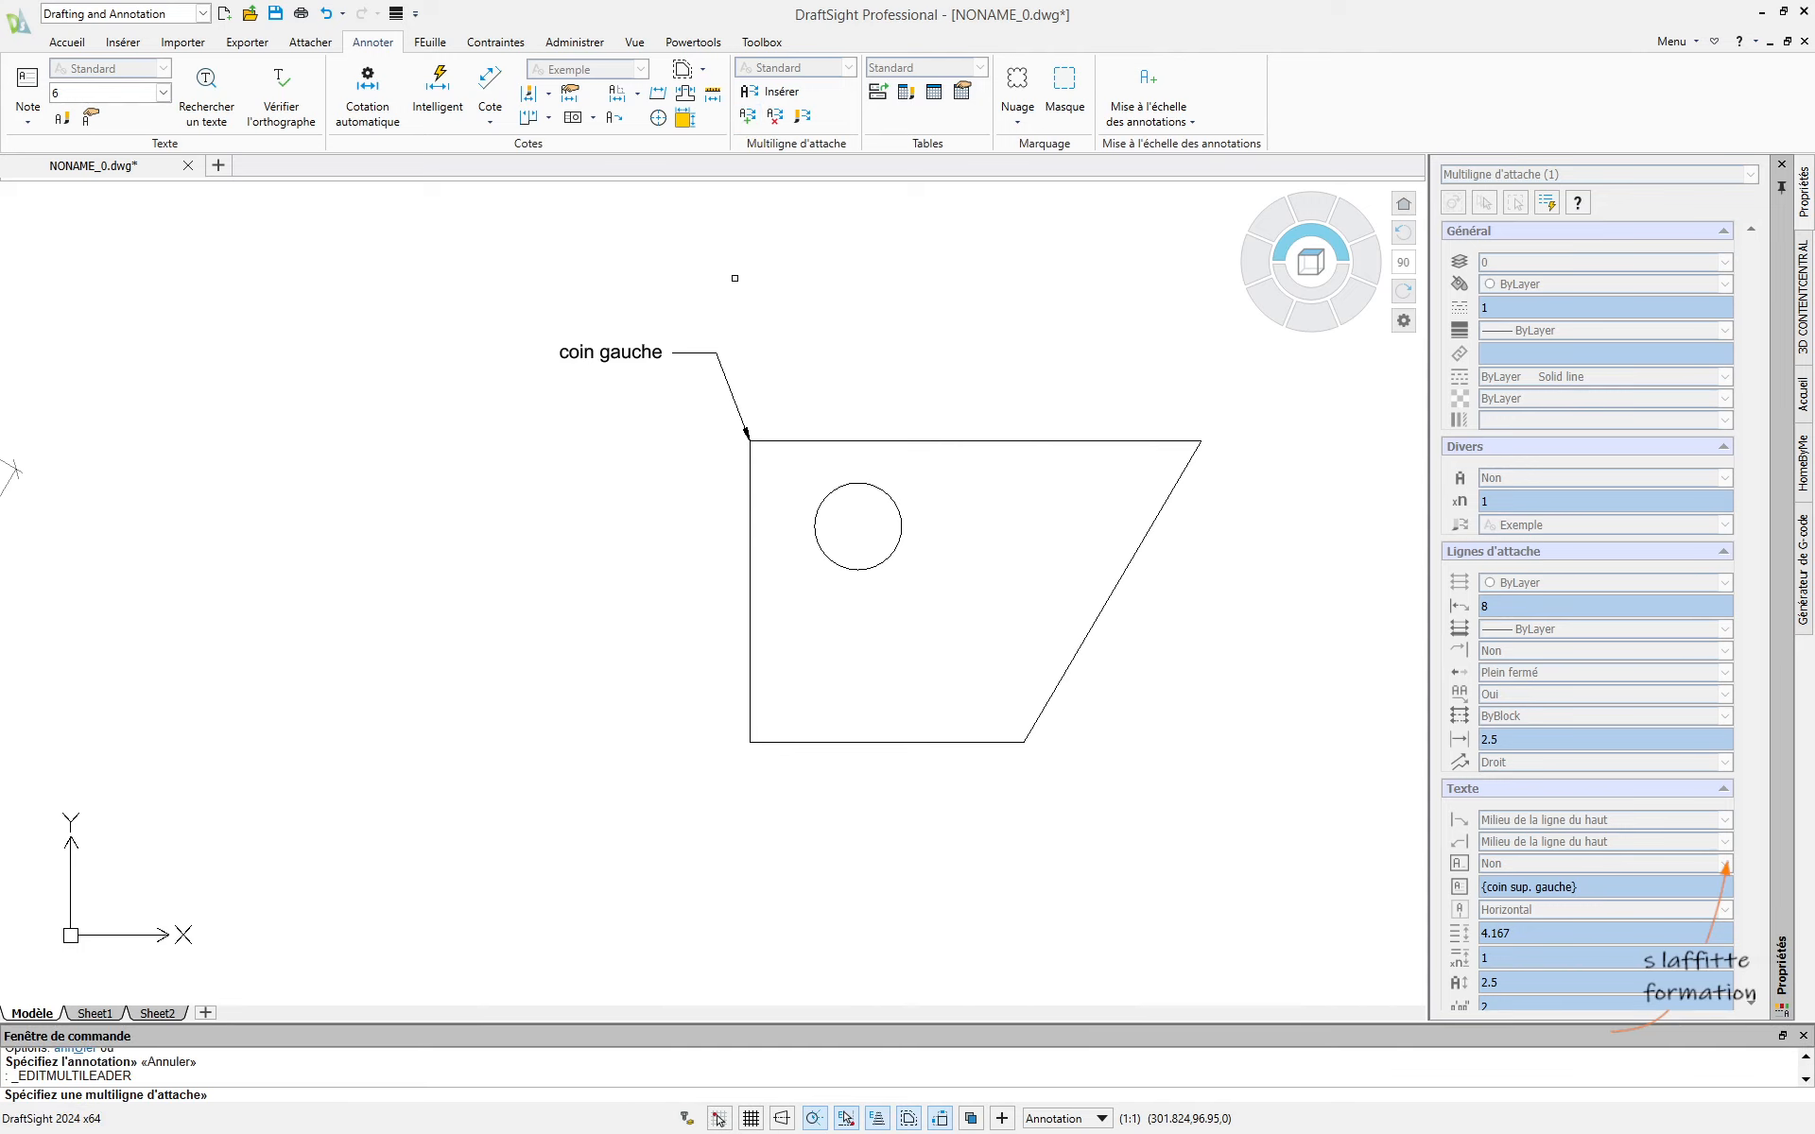
click(654, 352)
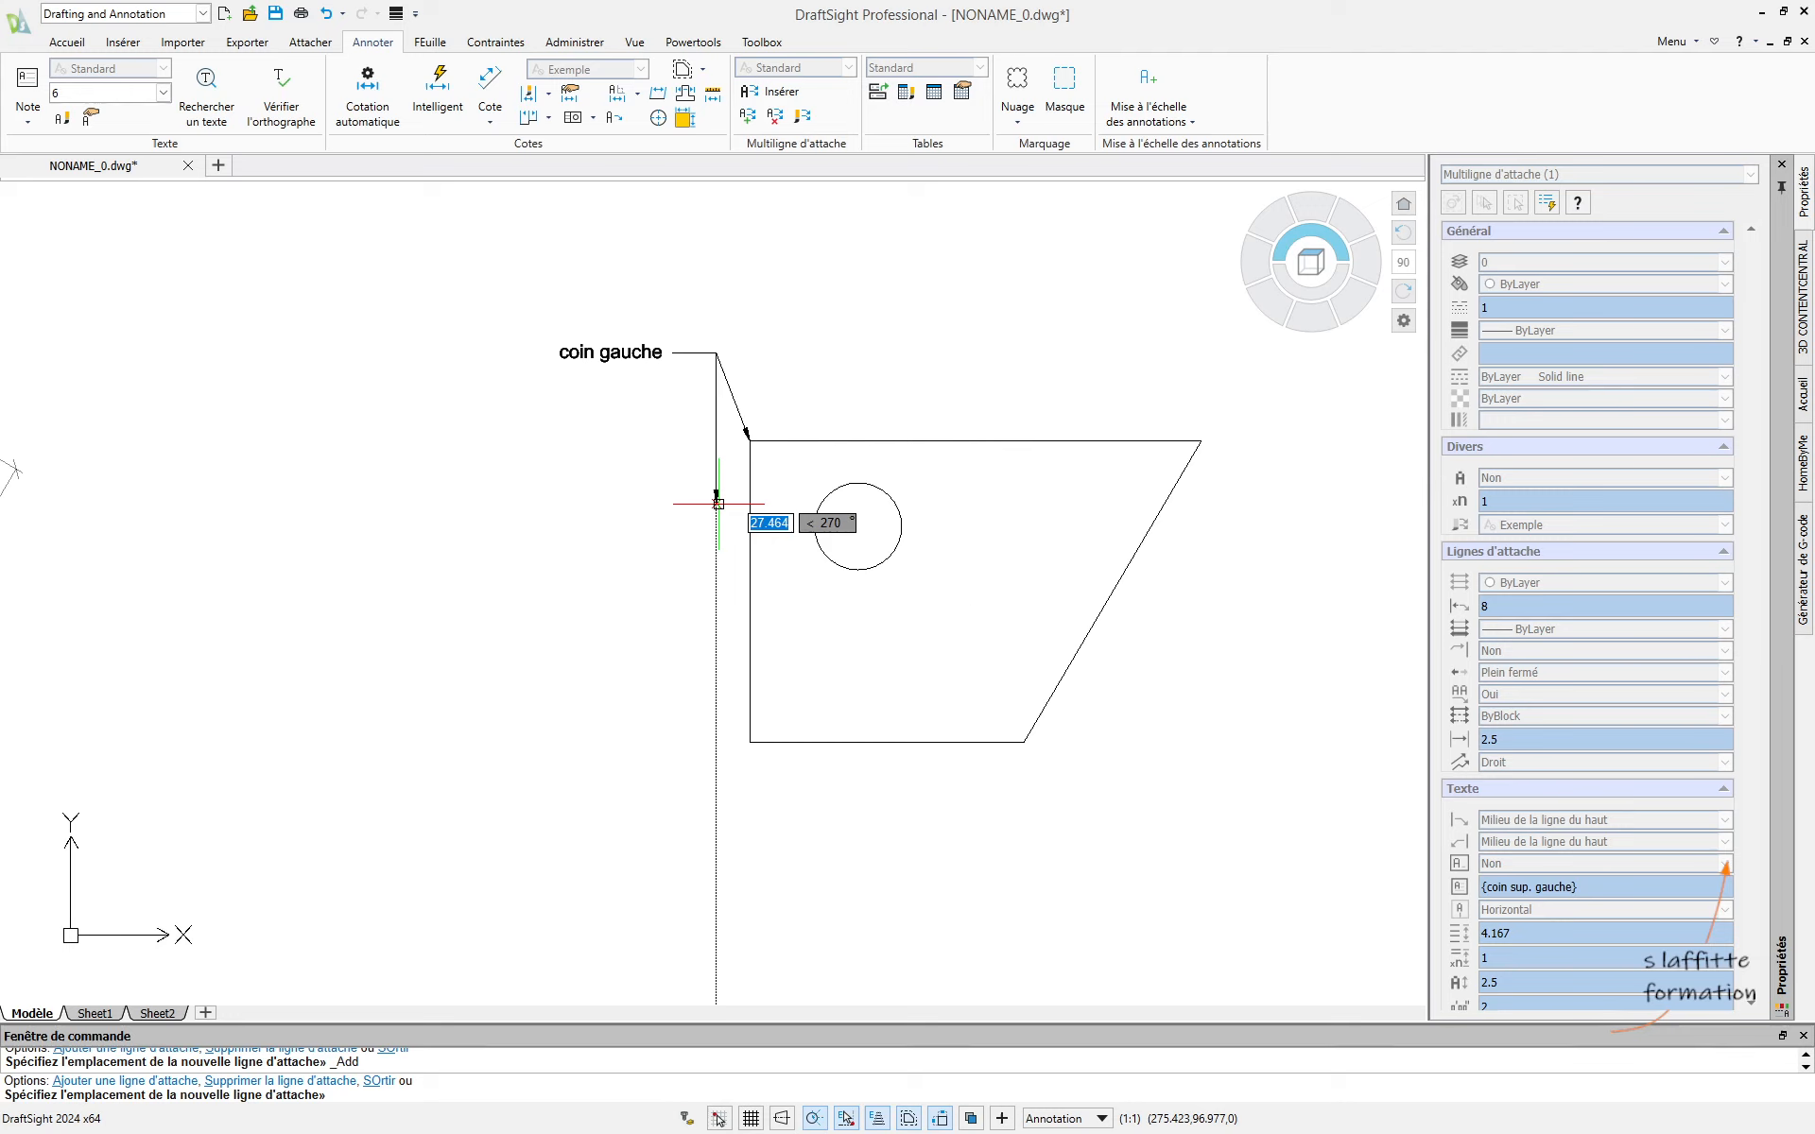
click(967, 440)
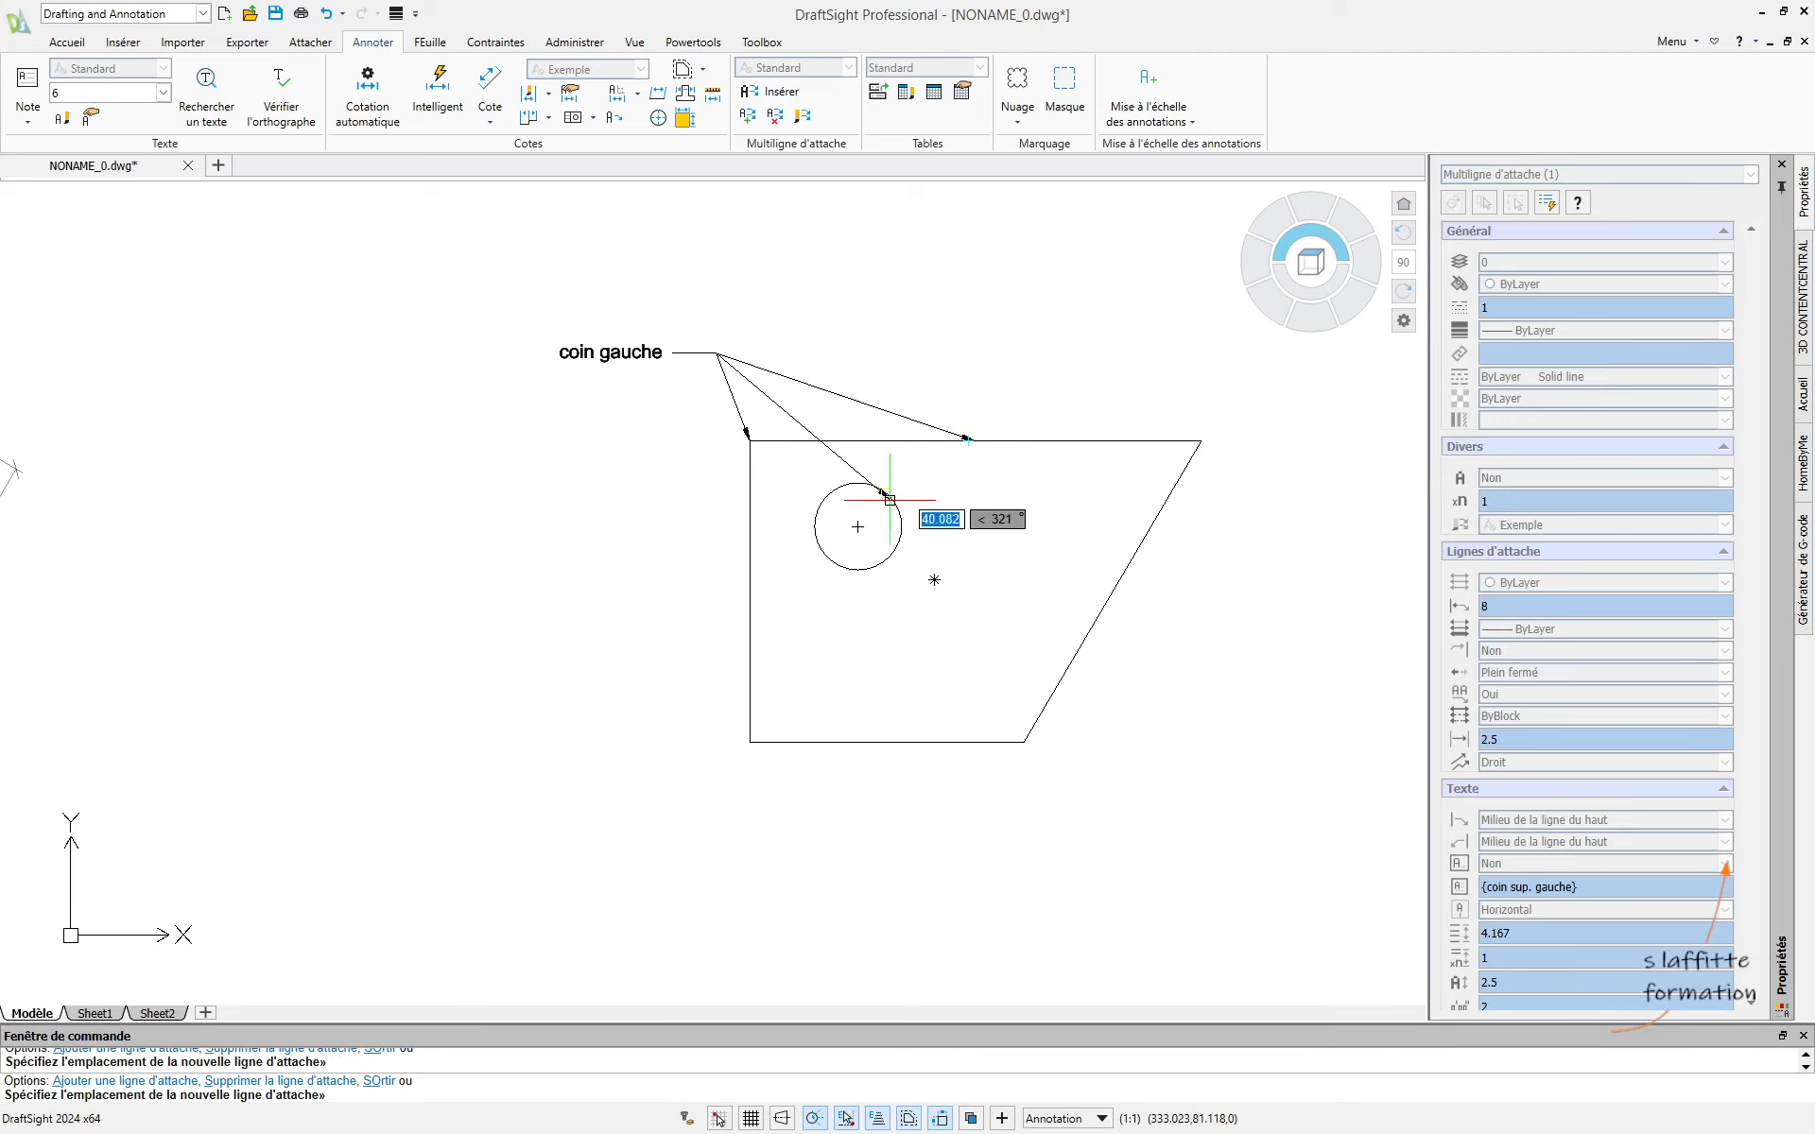
click(859, 522)
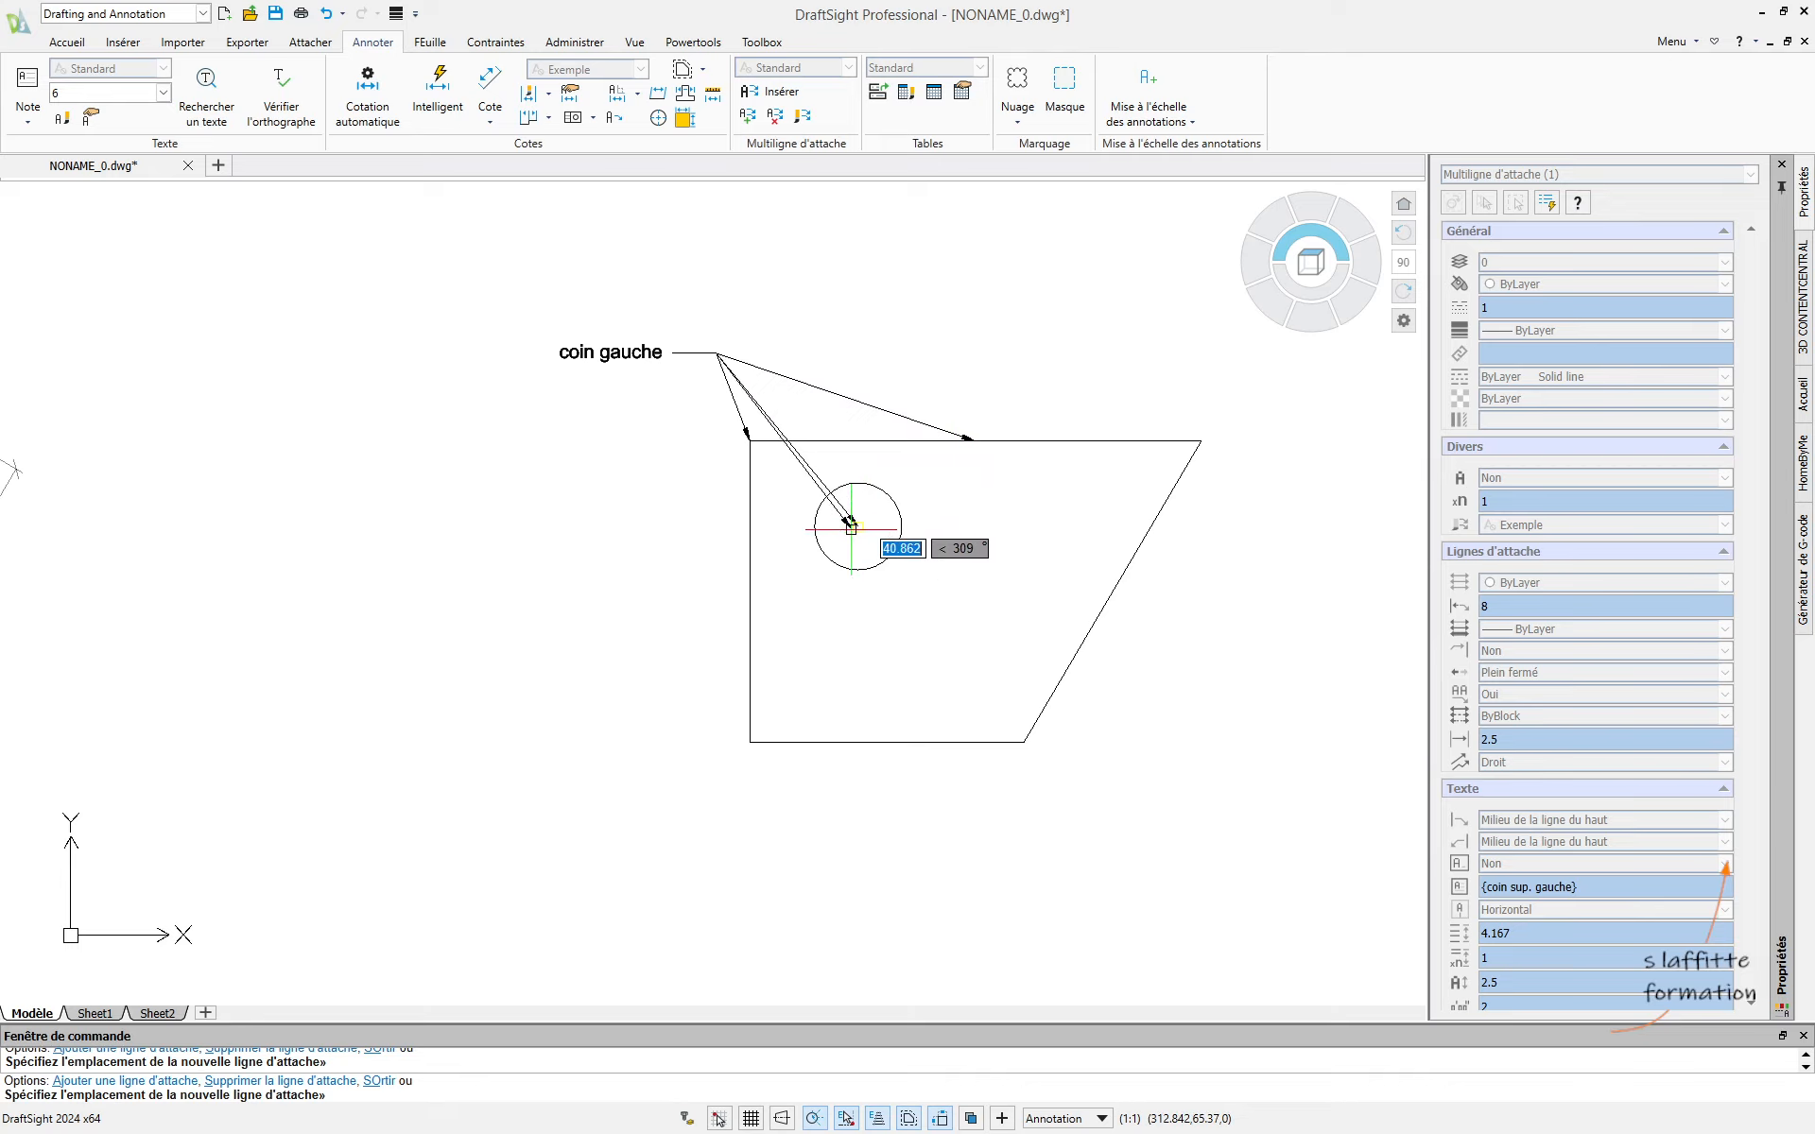
click(748, 738)
click(1025, 740)
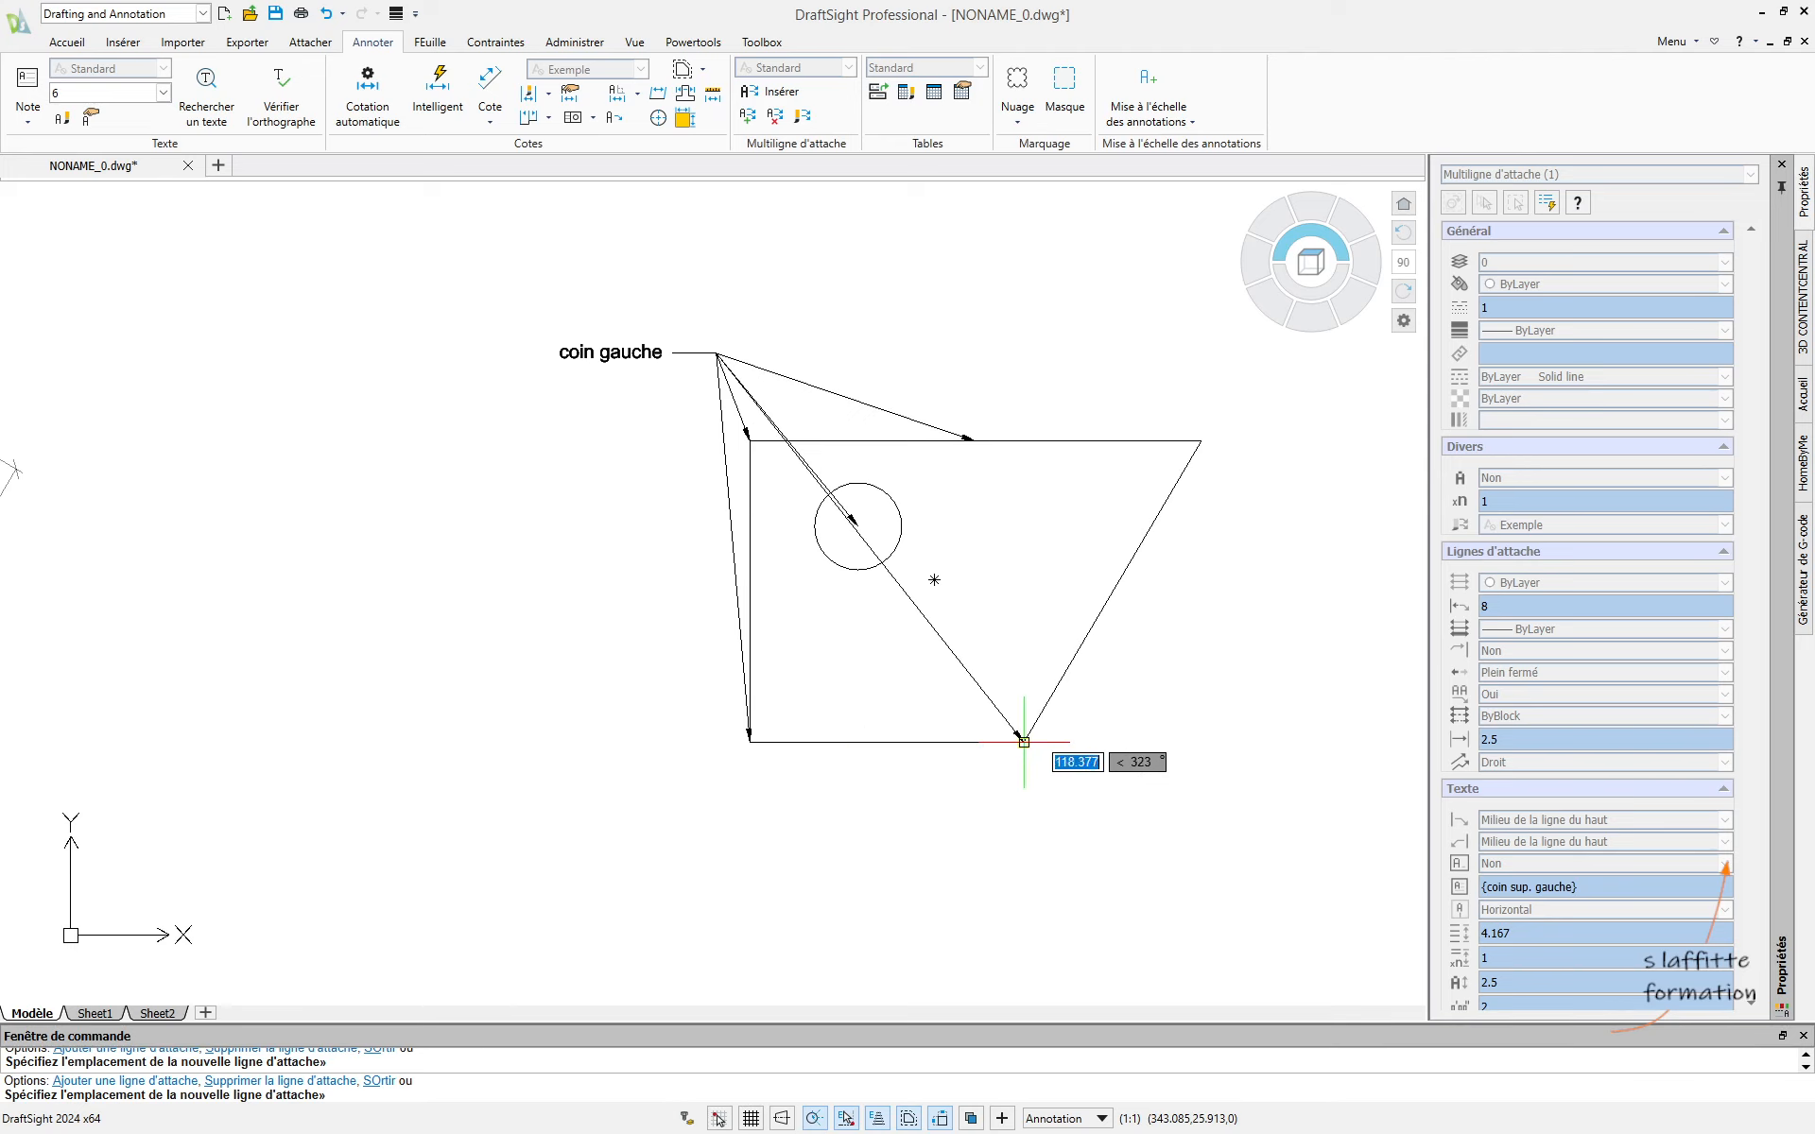
click(1200, 440)
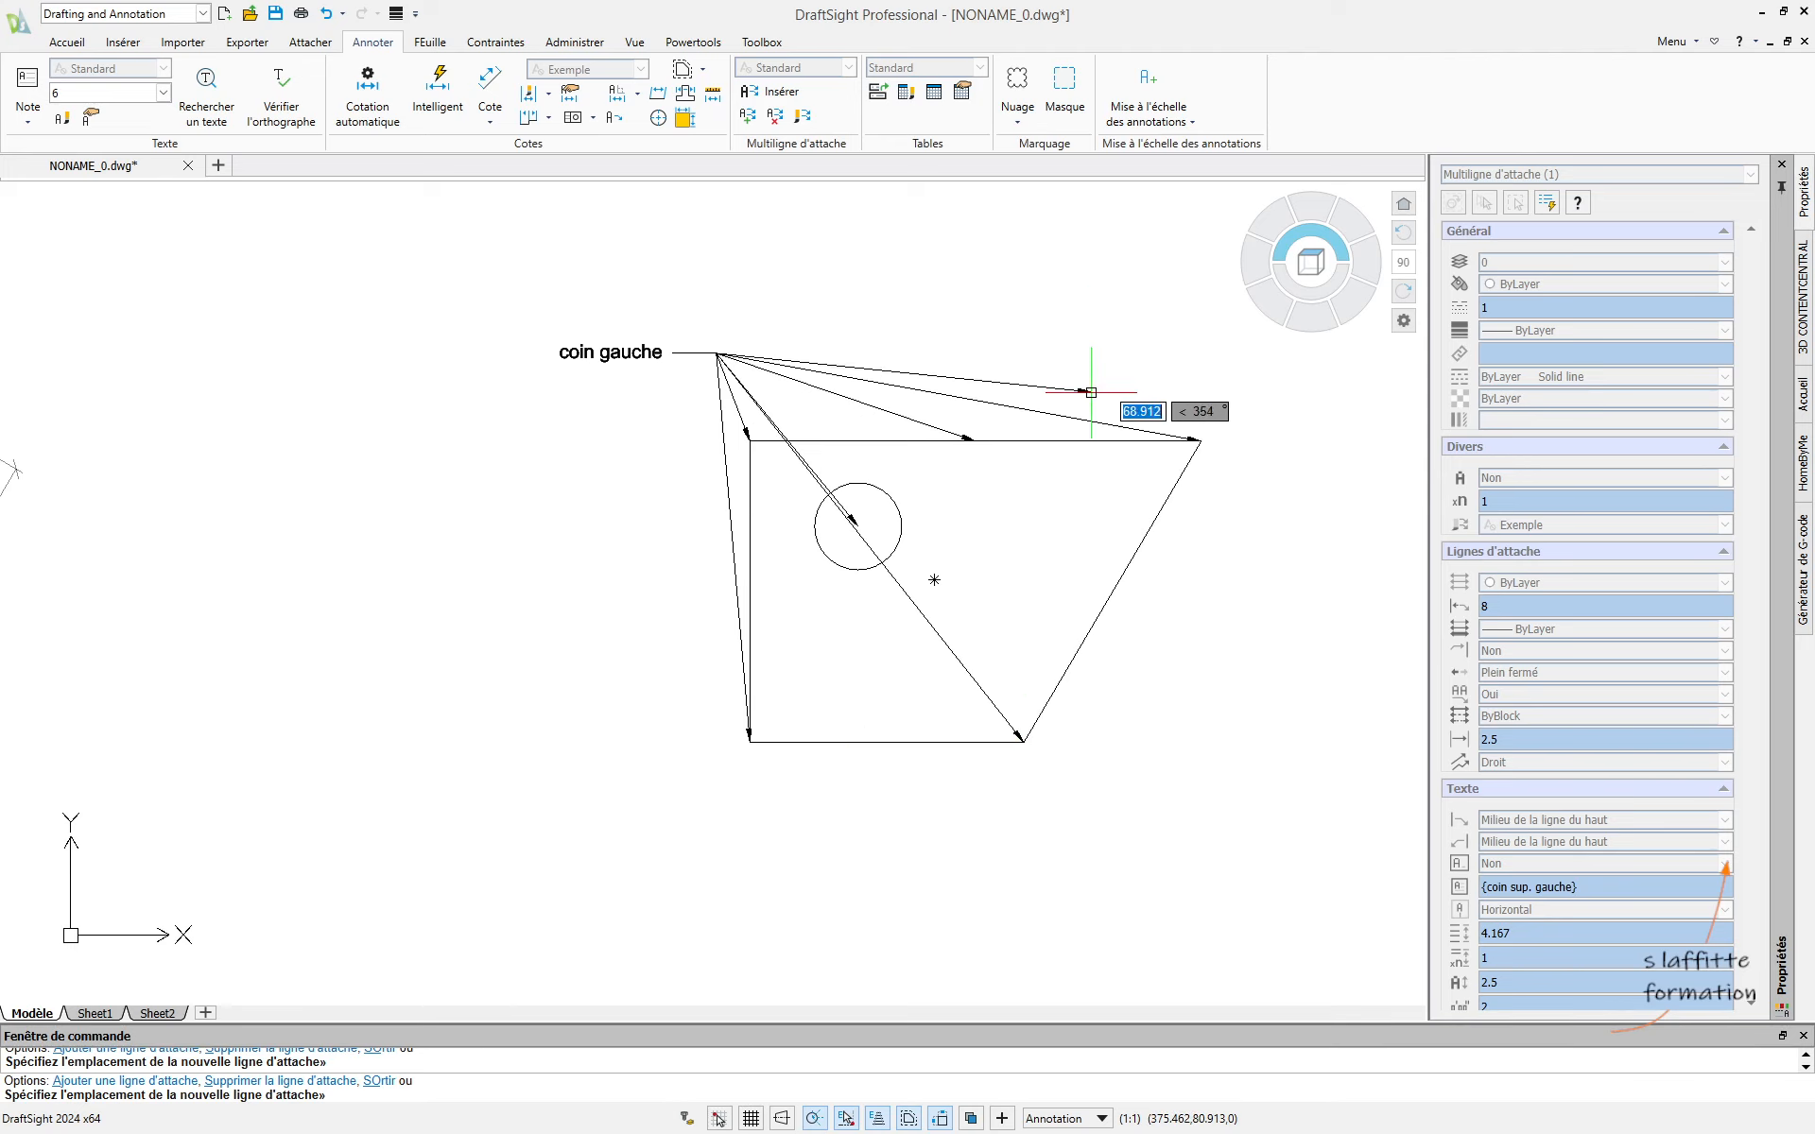
key(Escape)
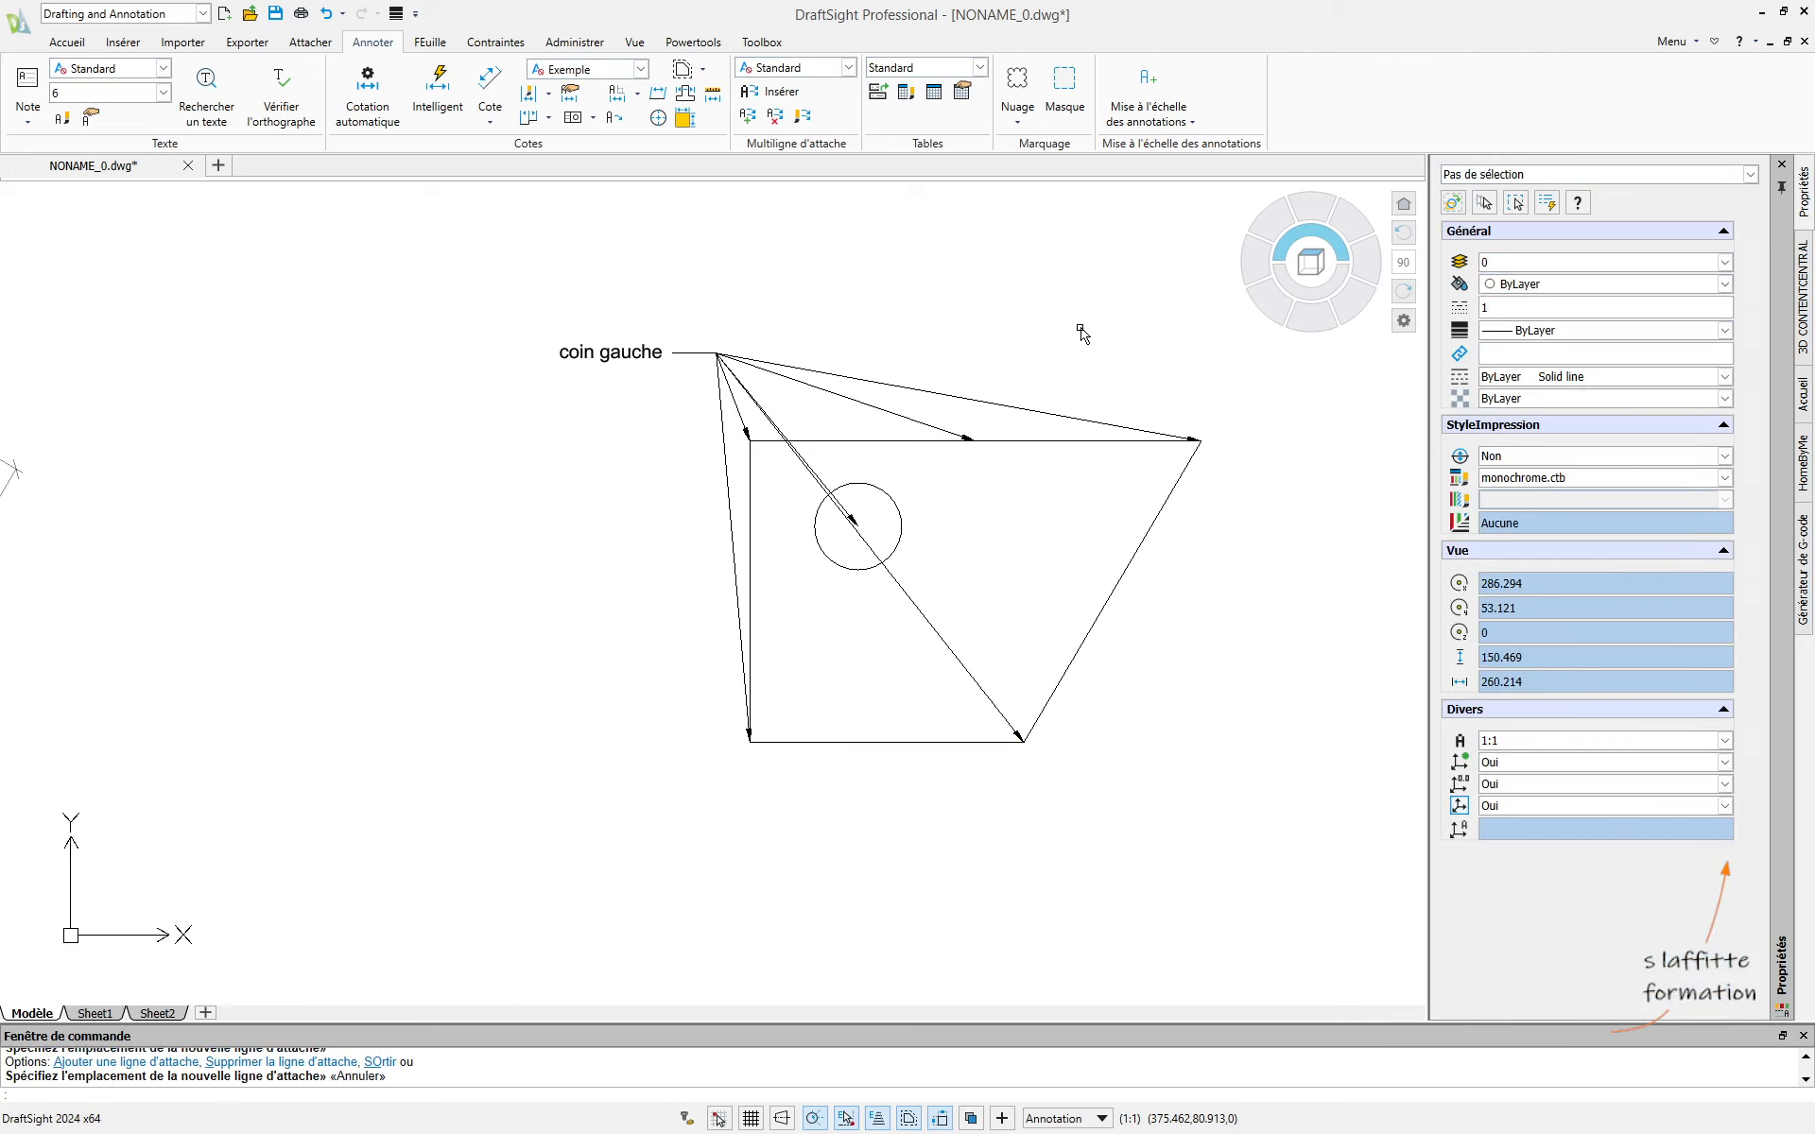
Stretch the multileader's lower-left arrow tip away from the outline, return it to the lower-left corner, and deselect the multileader.
click(612, 359)
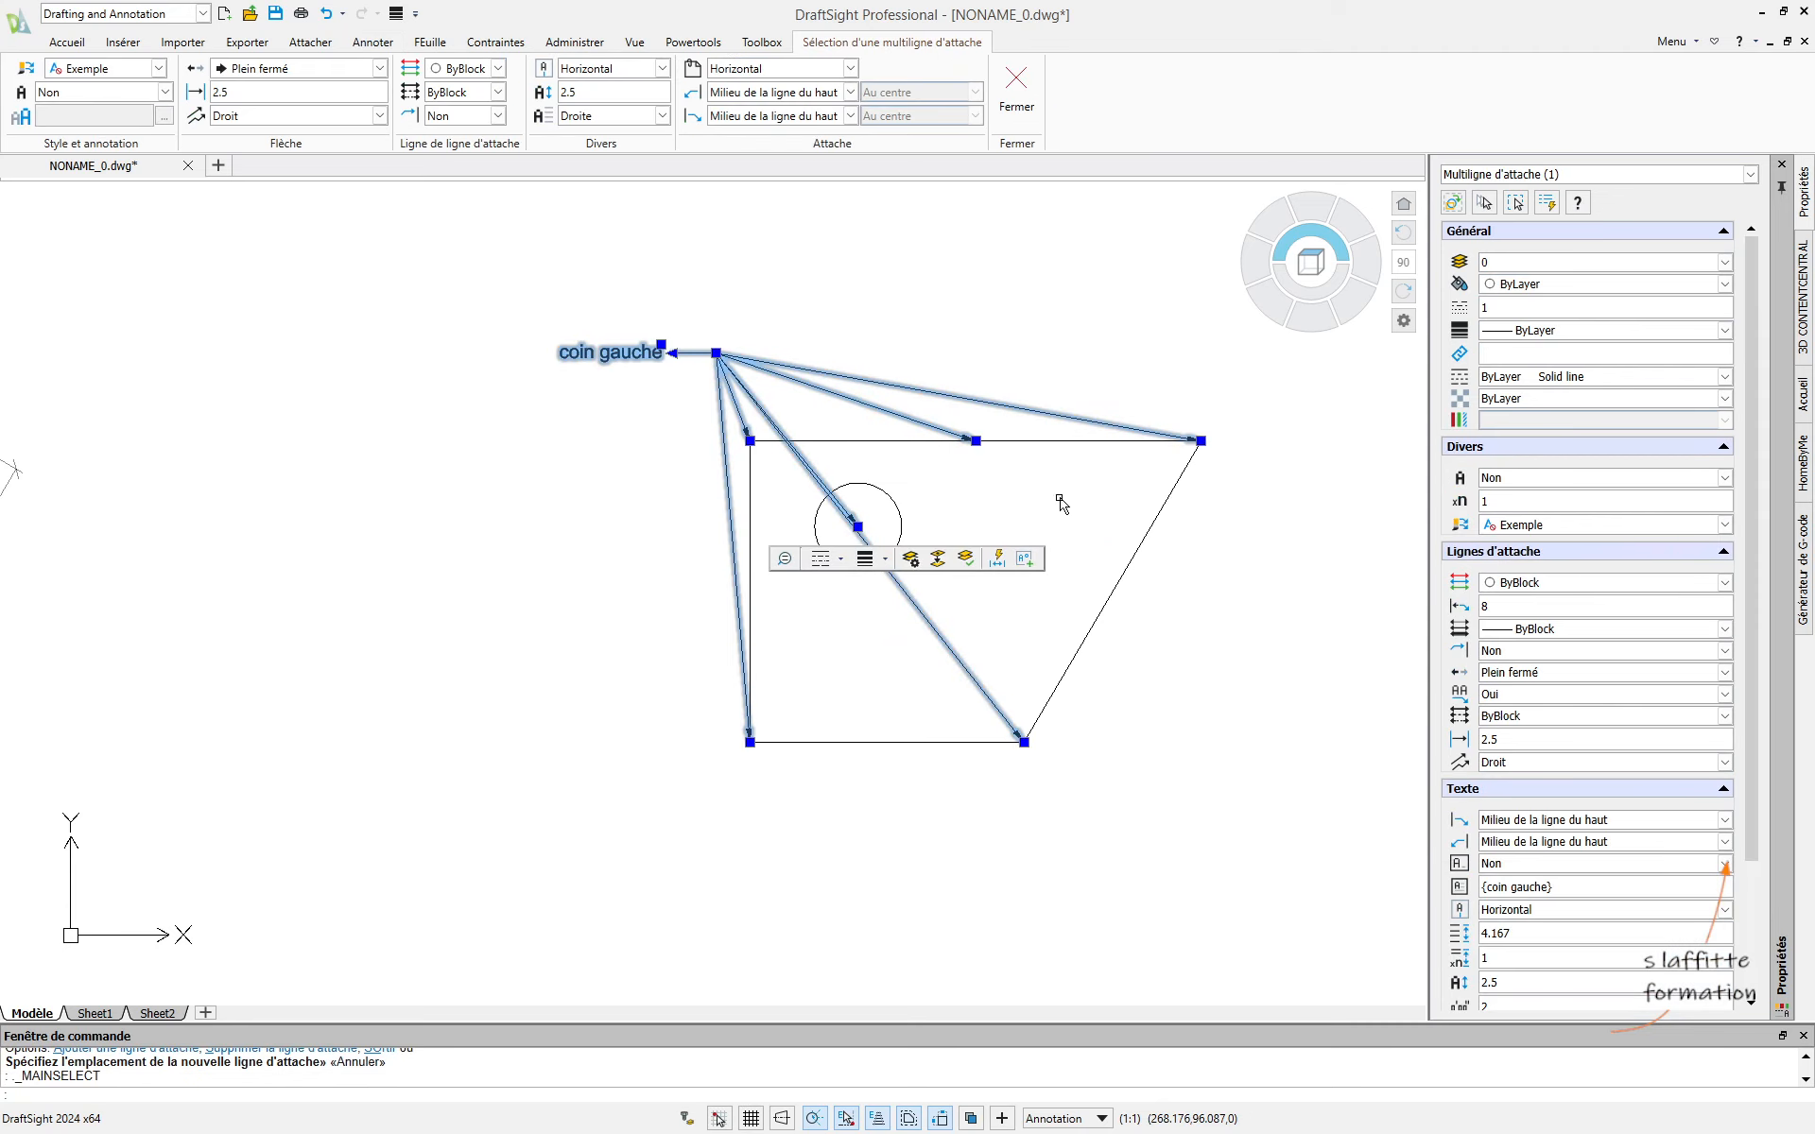
click(750, 742)
click(681, 643)
click(681, 643)
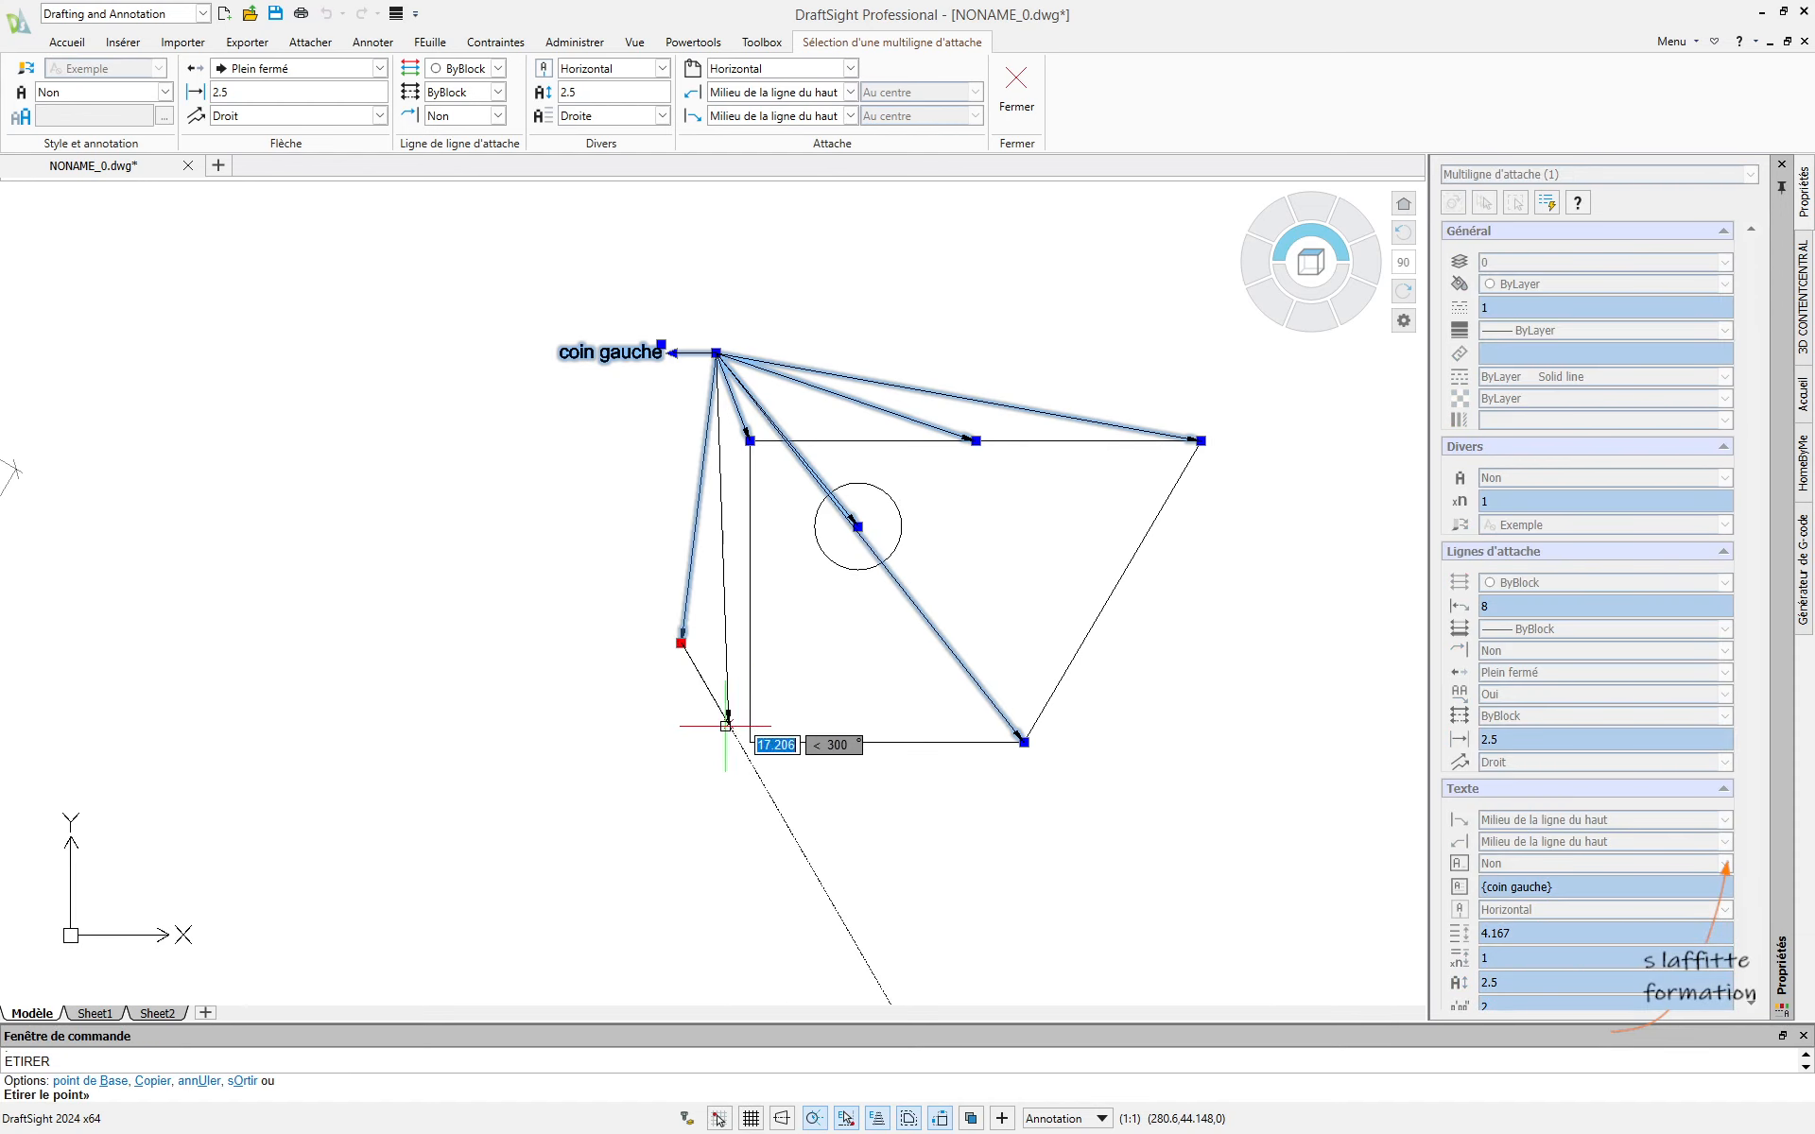
click(749, 742)
key(Escape)
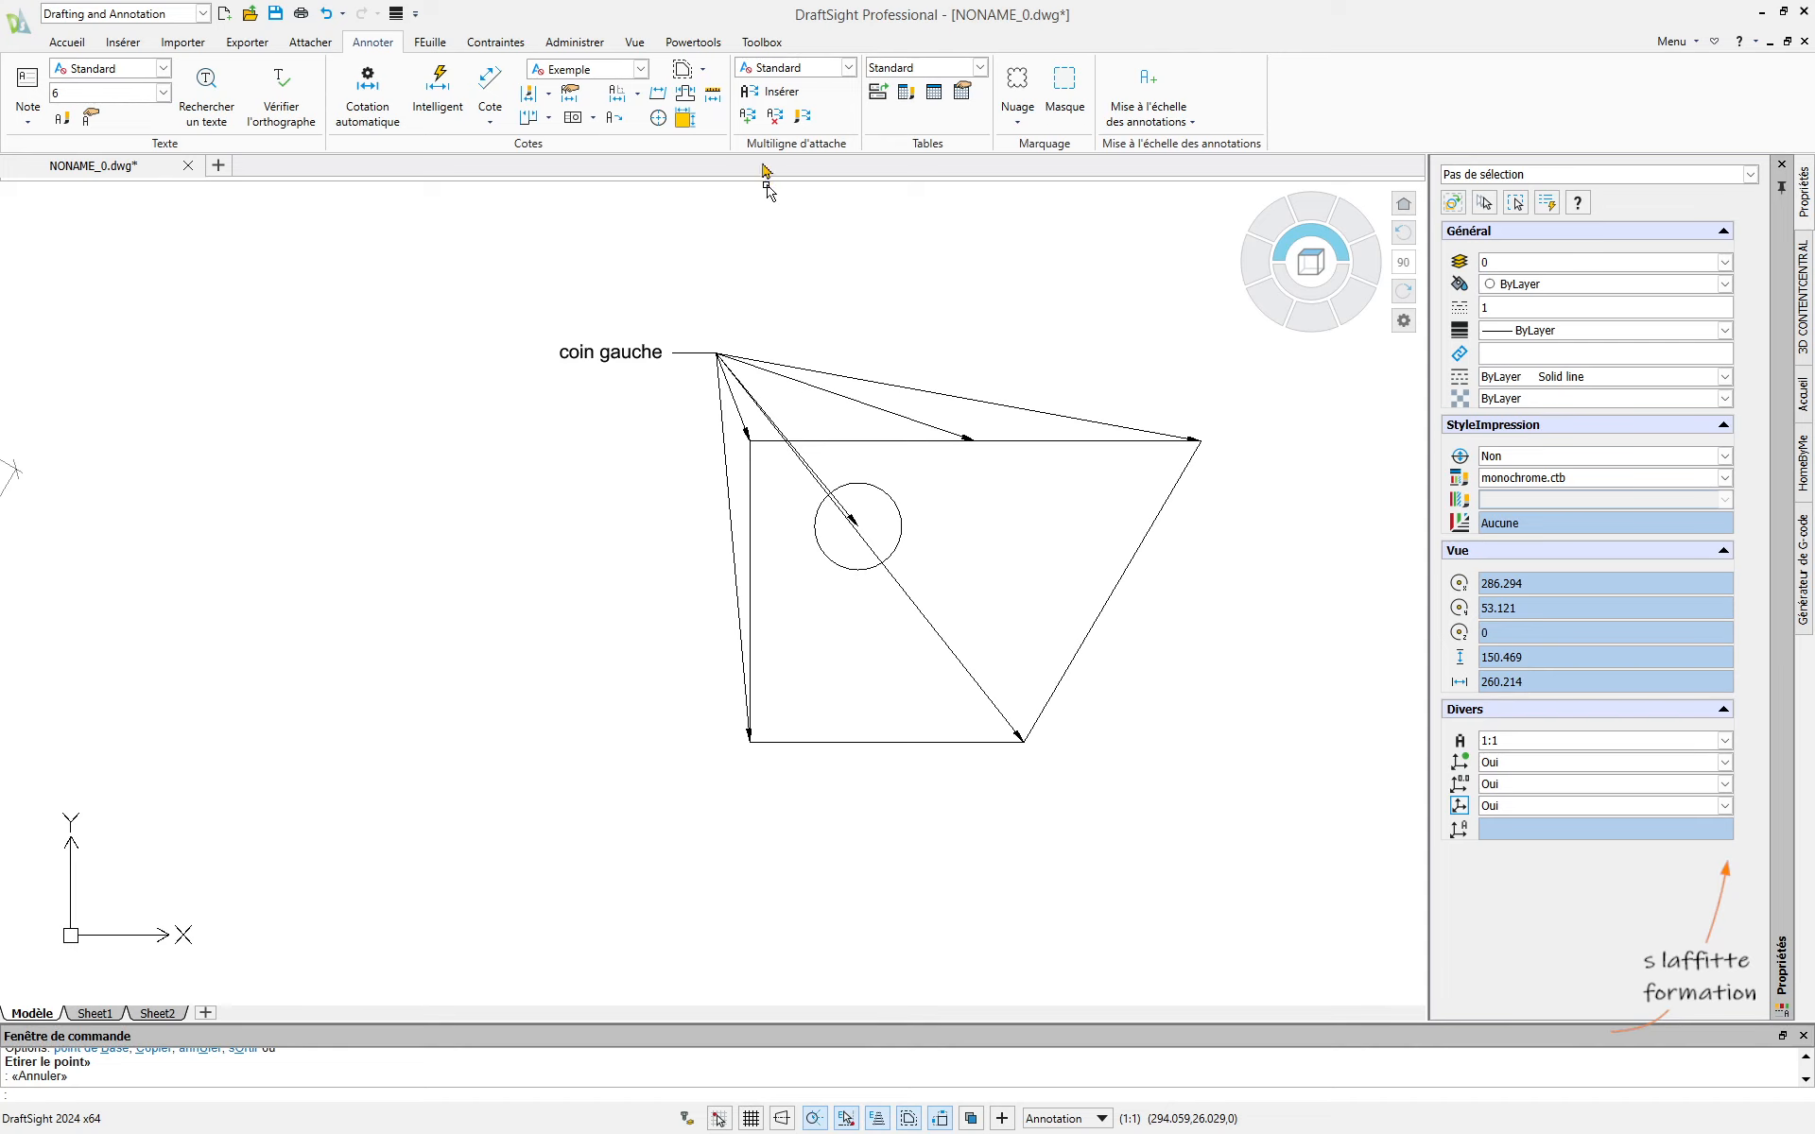
Remove the multileader's leader lines that point to the outline's lower-left and lower-right corners.
click(776, 118)
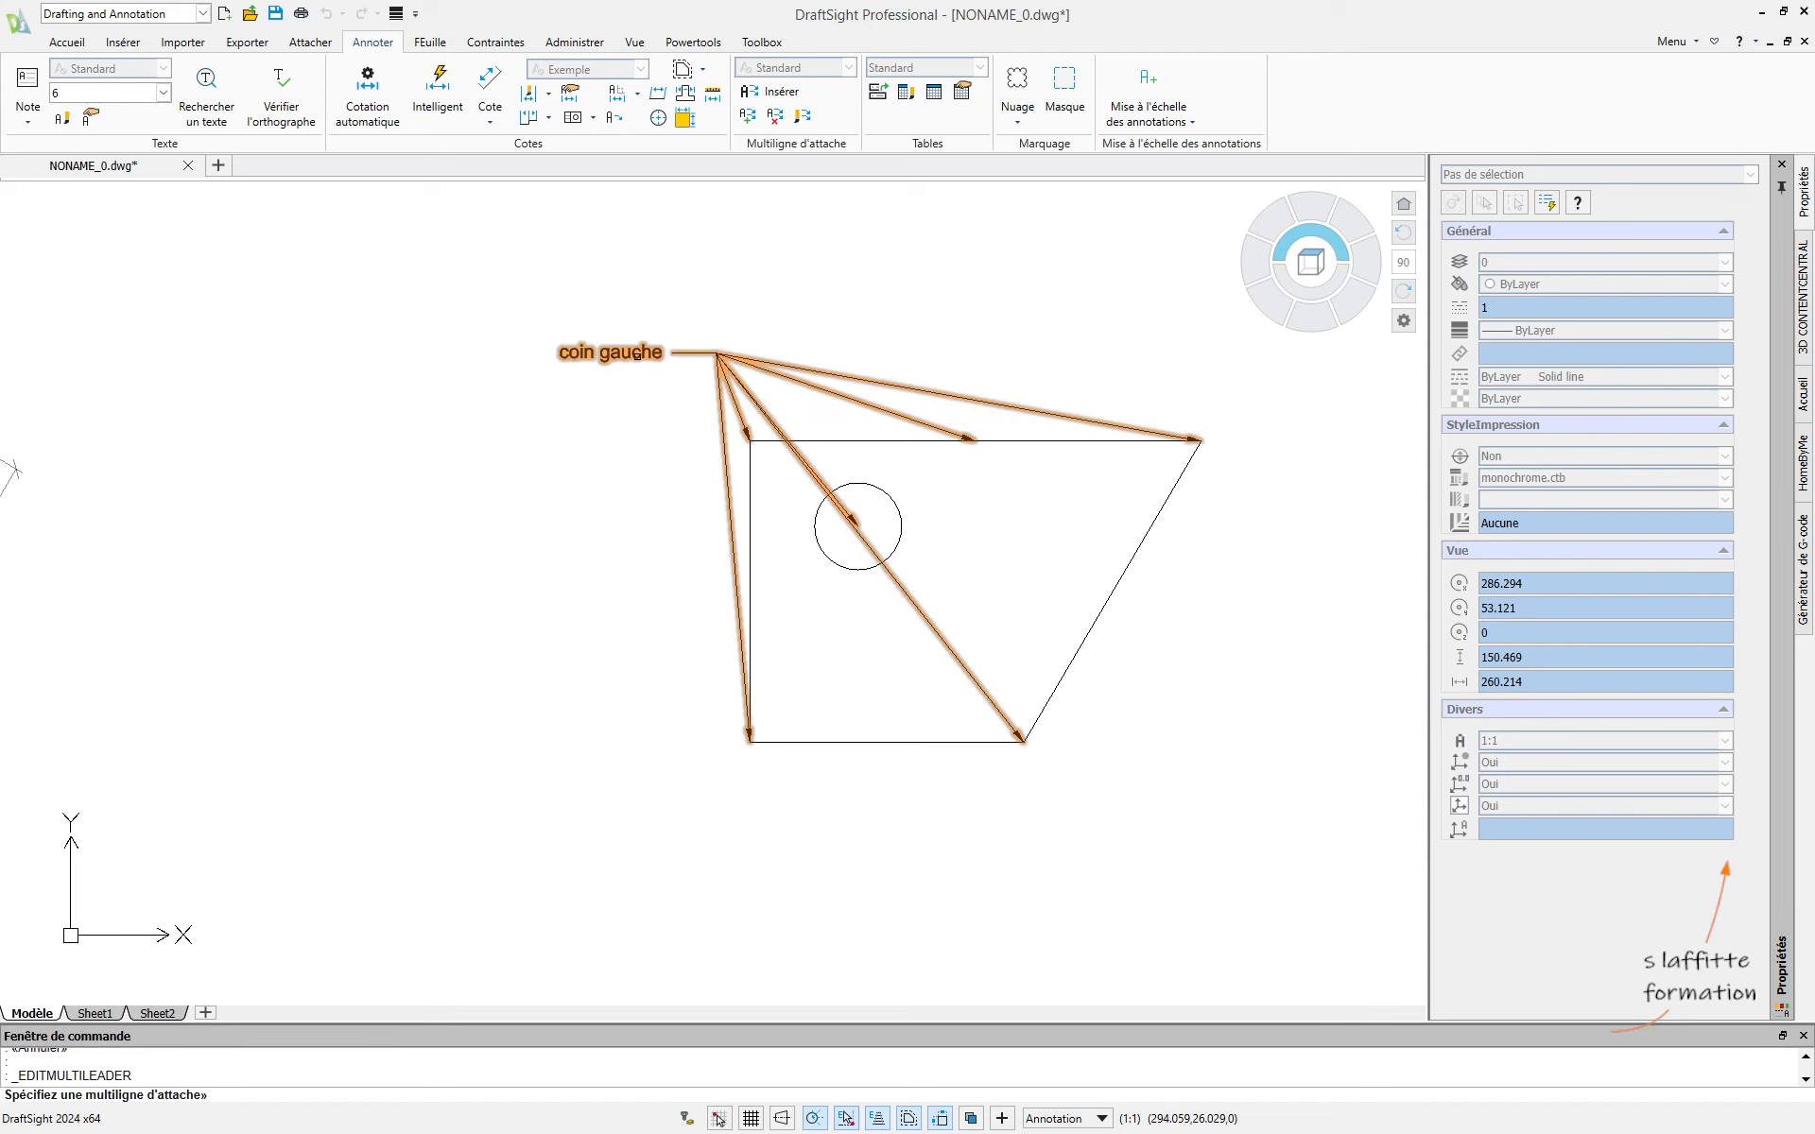
click(636, 355)
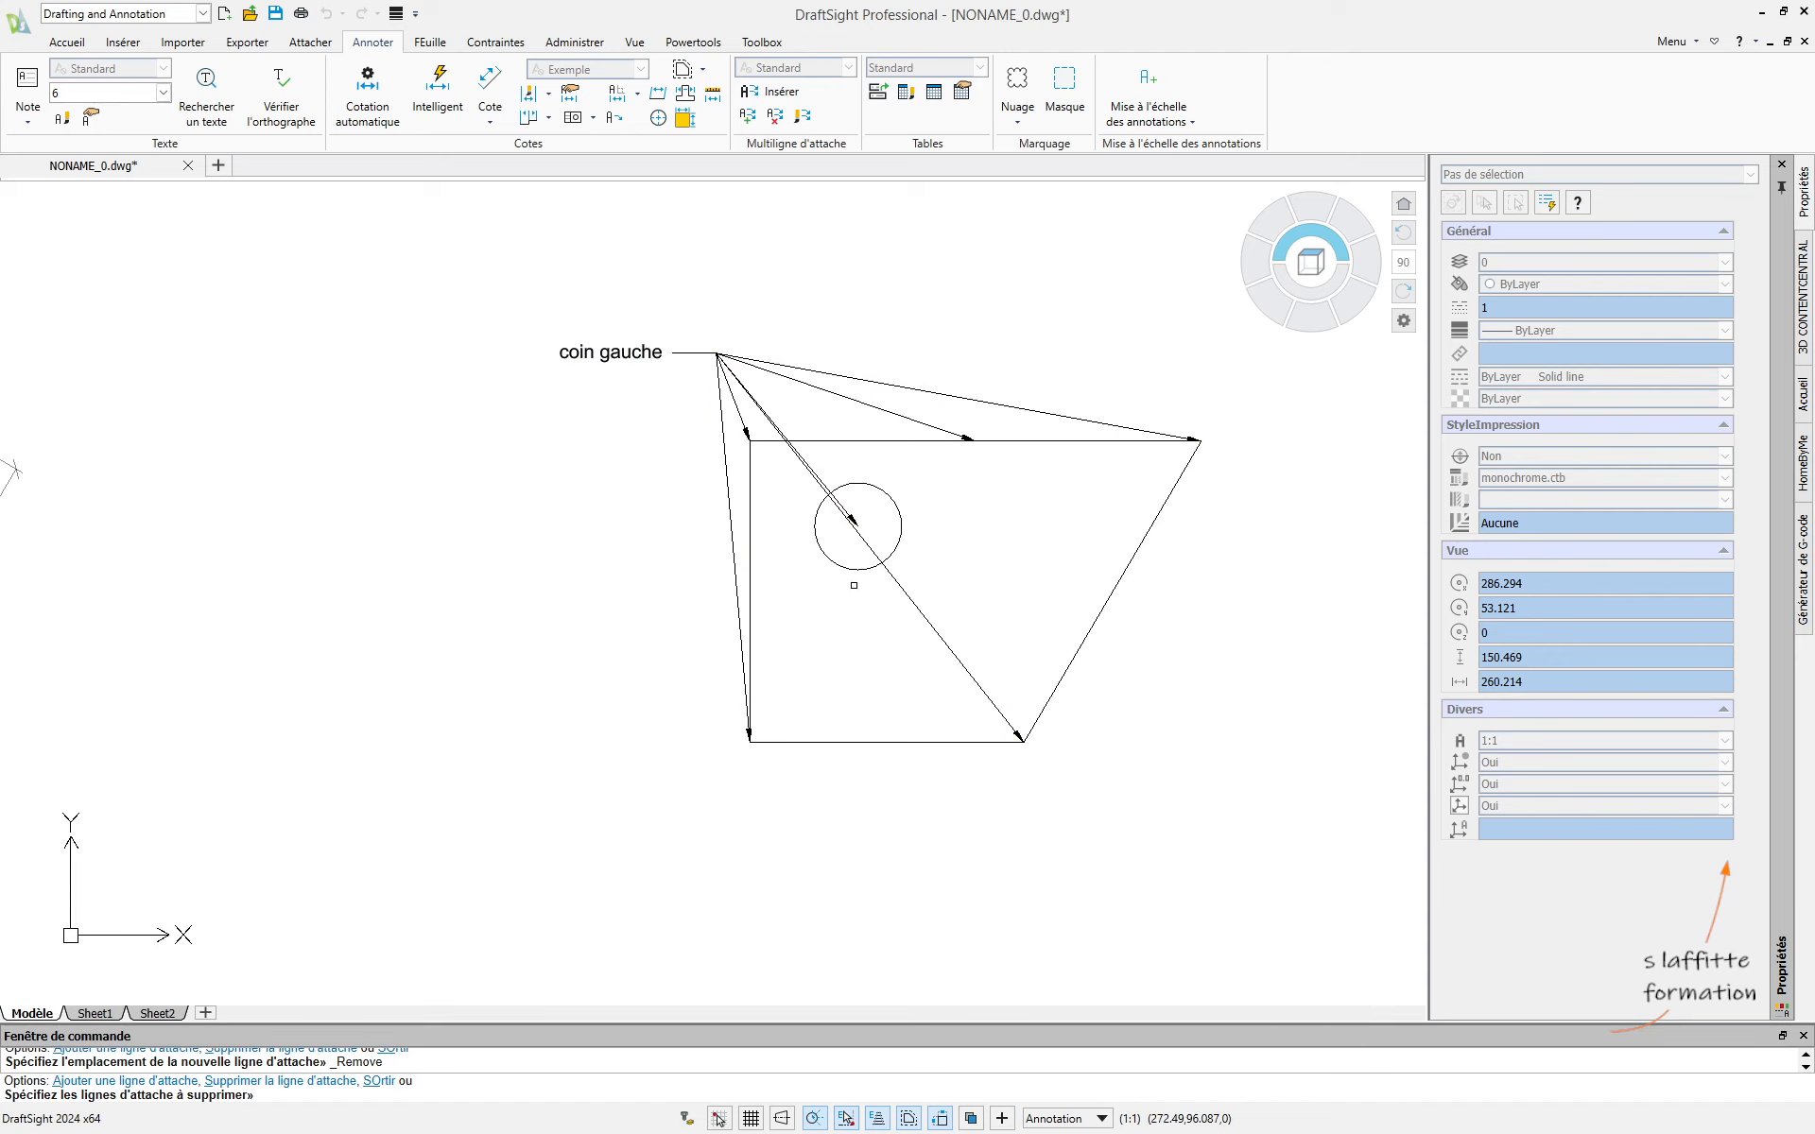
scroll(786, 496, up, 5)
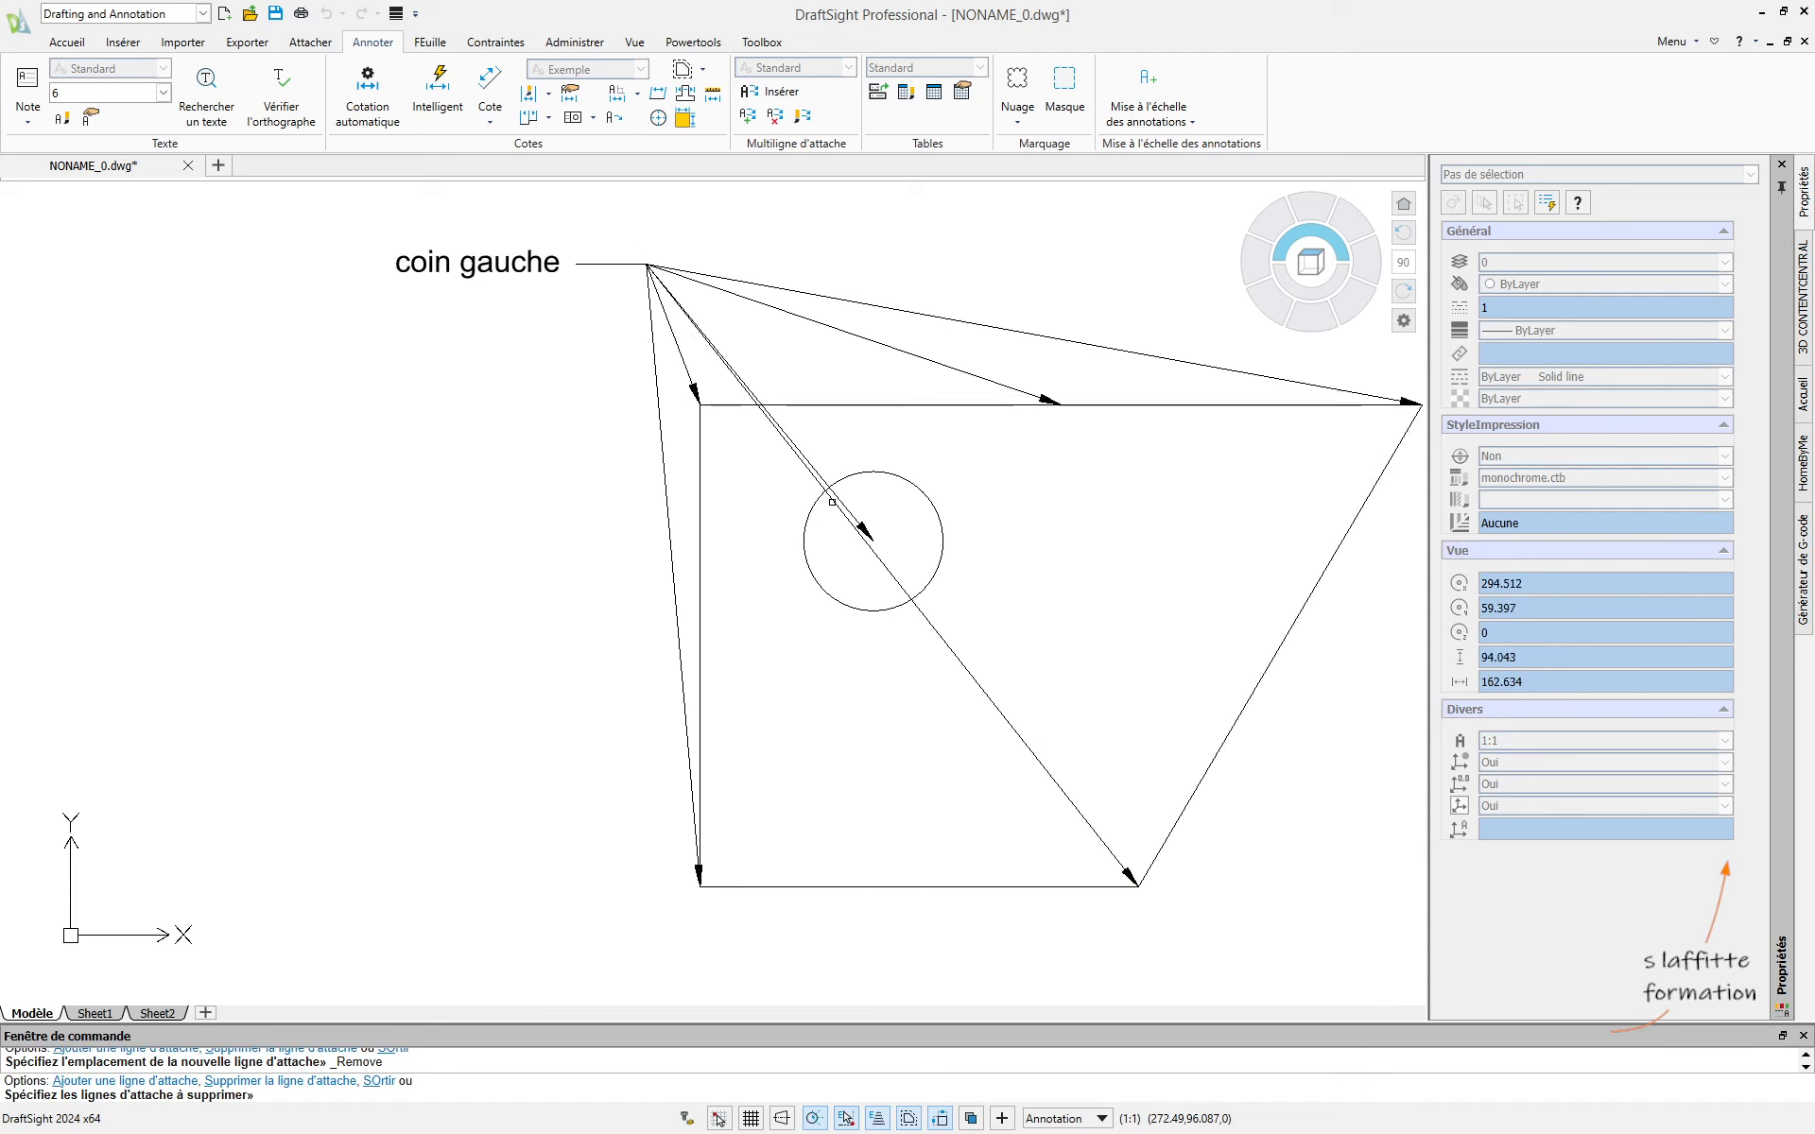
click(922, 611)
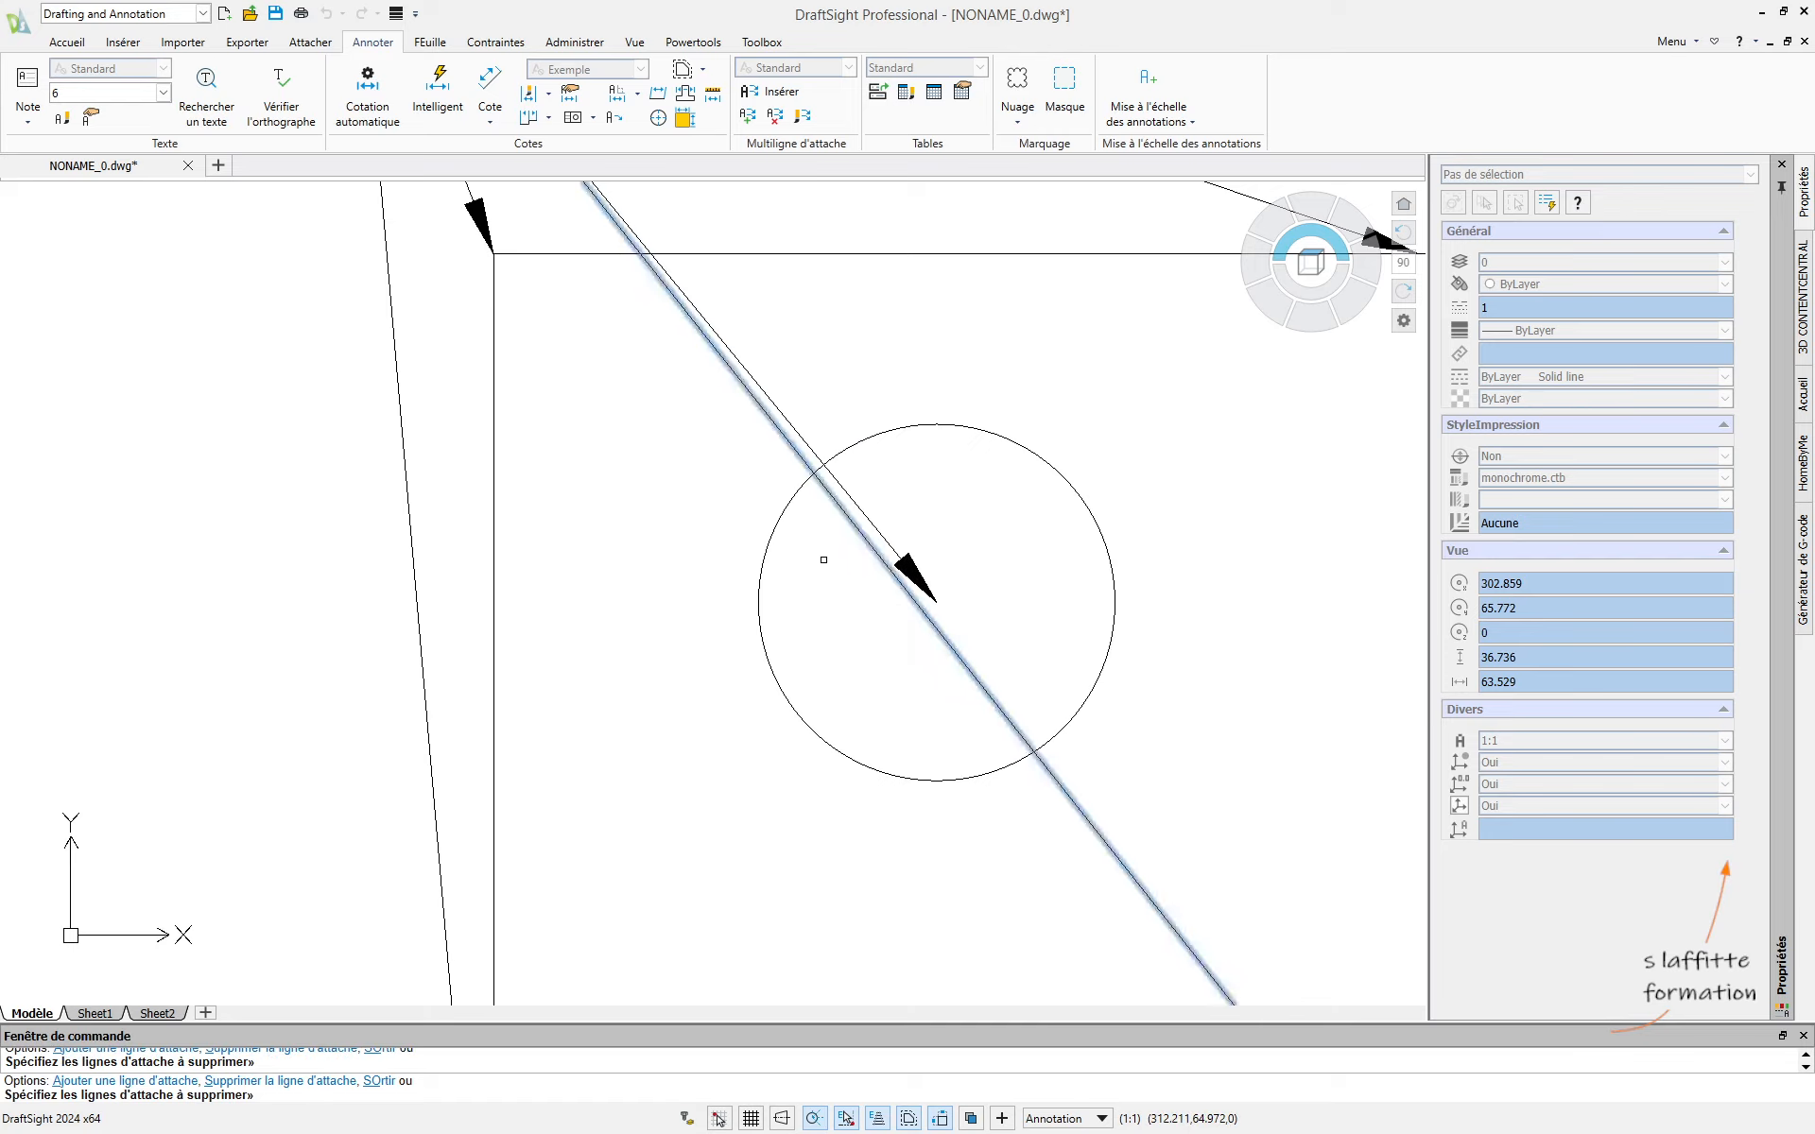
scroll(824, 560, down, 3)
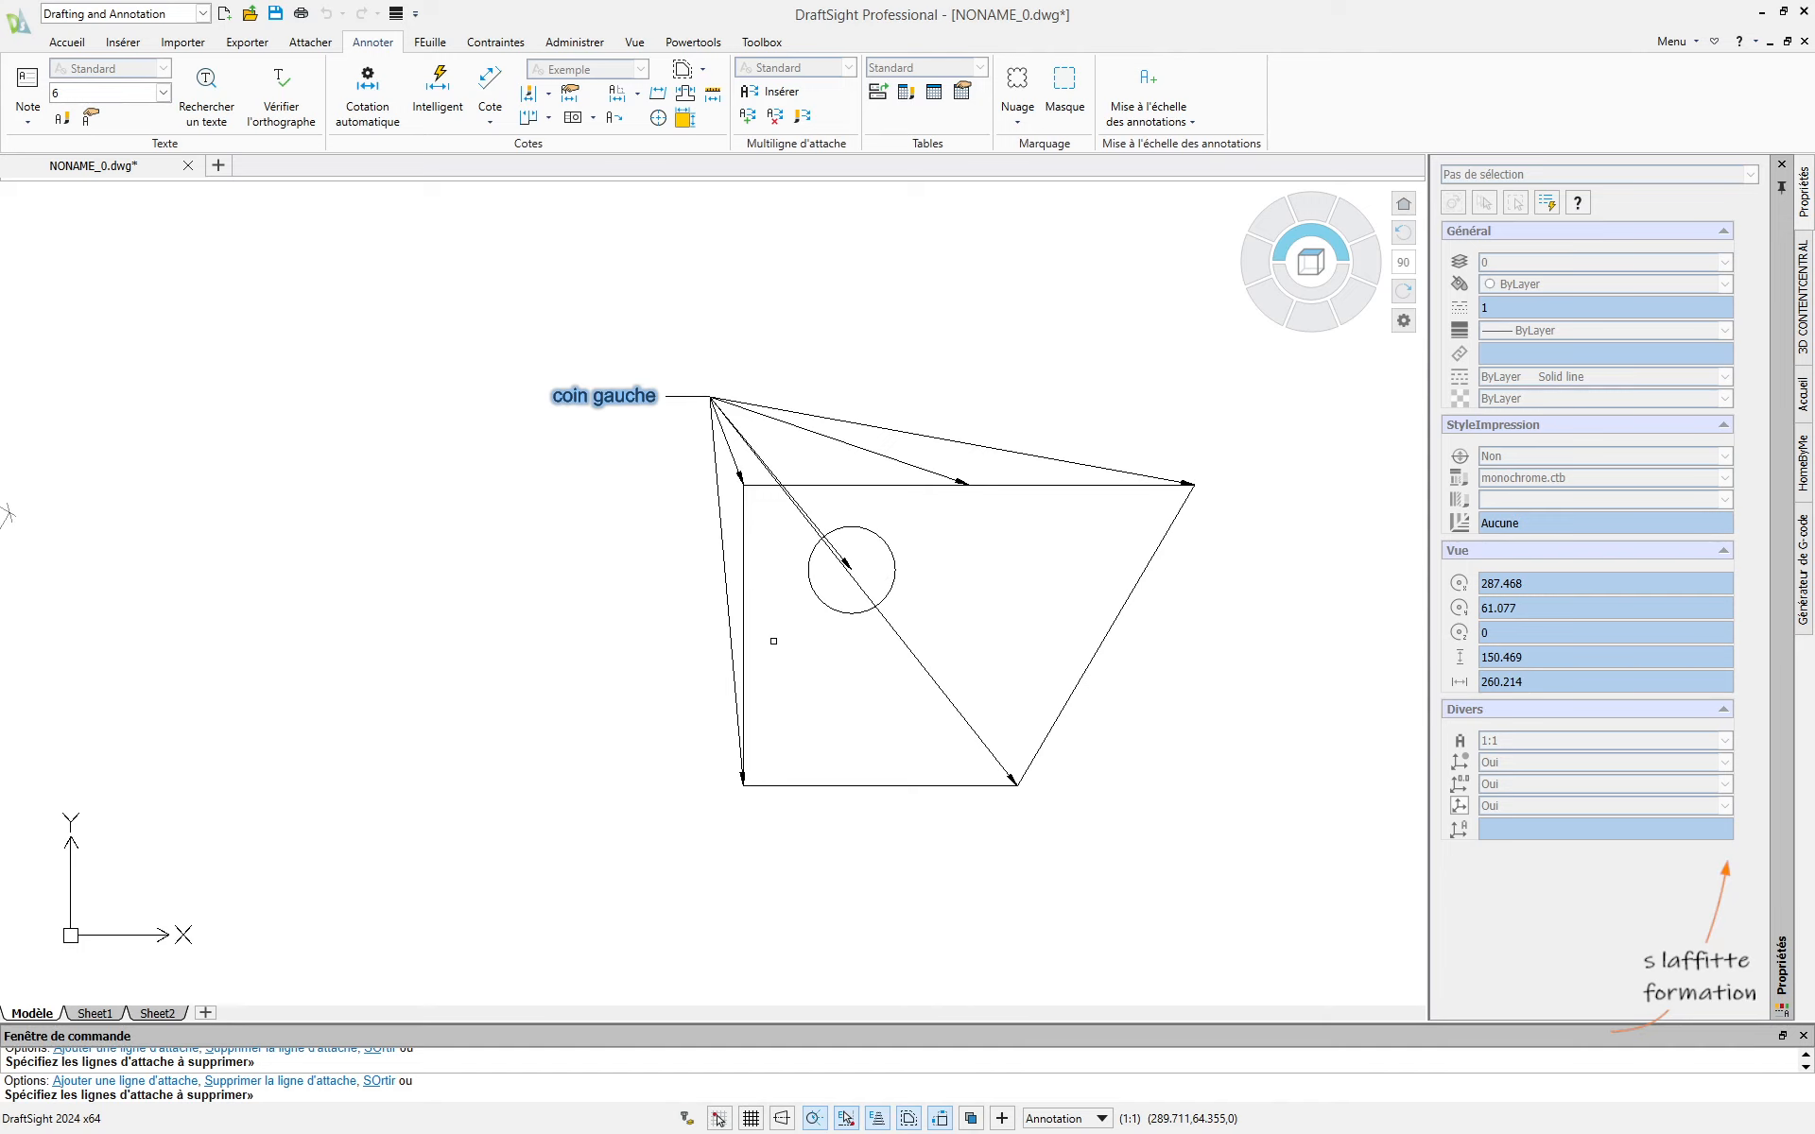
key(Return)
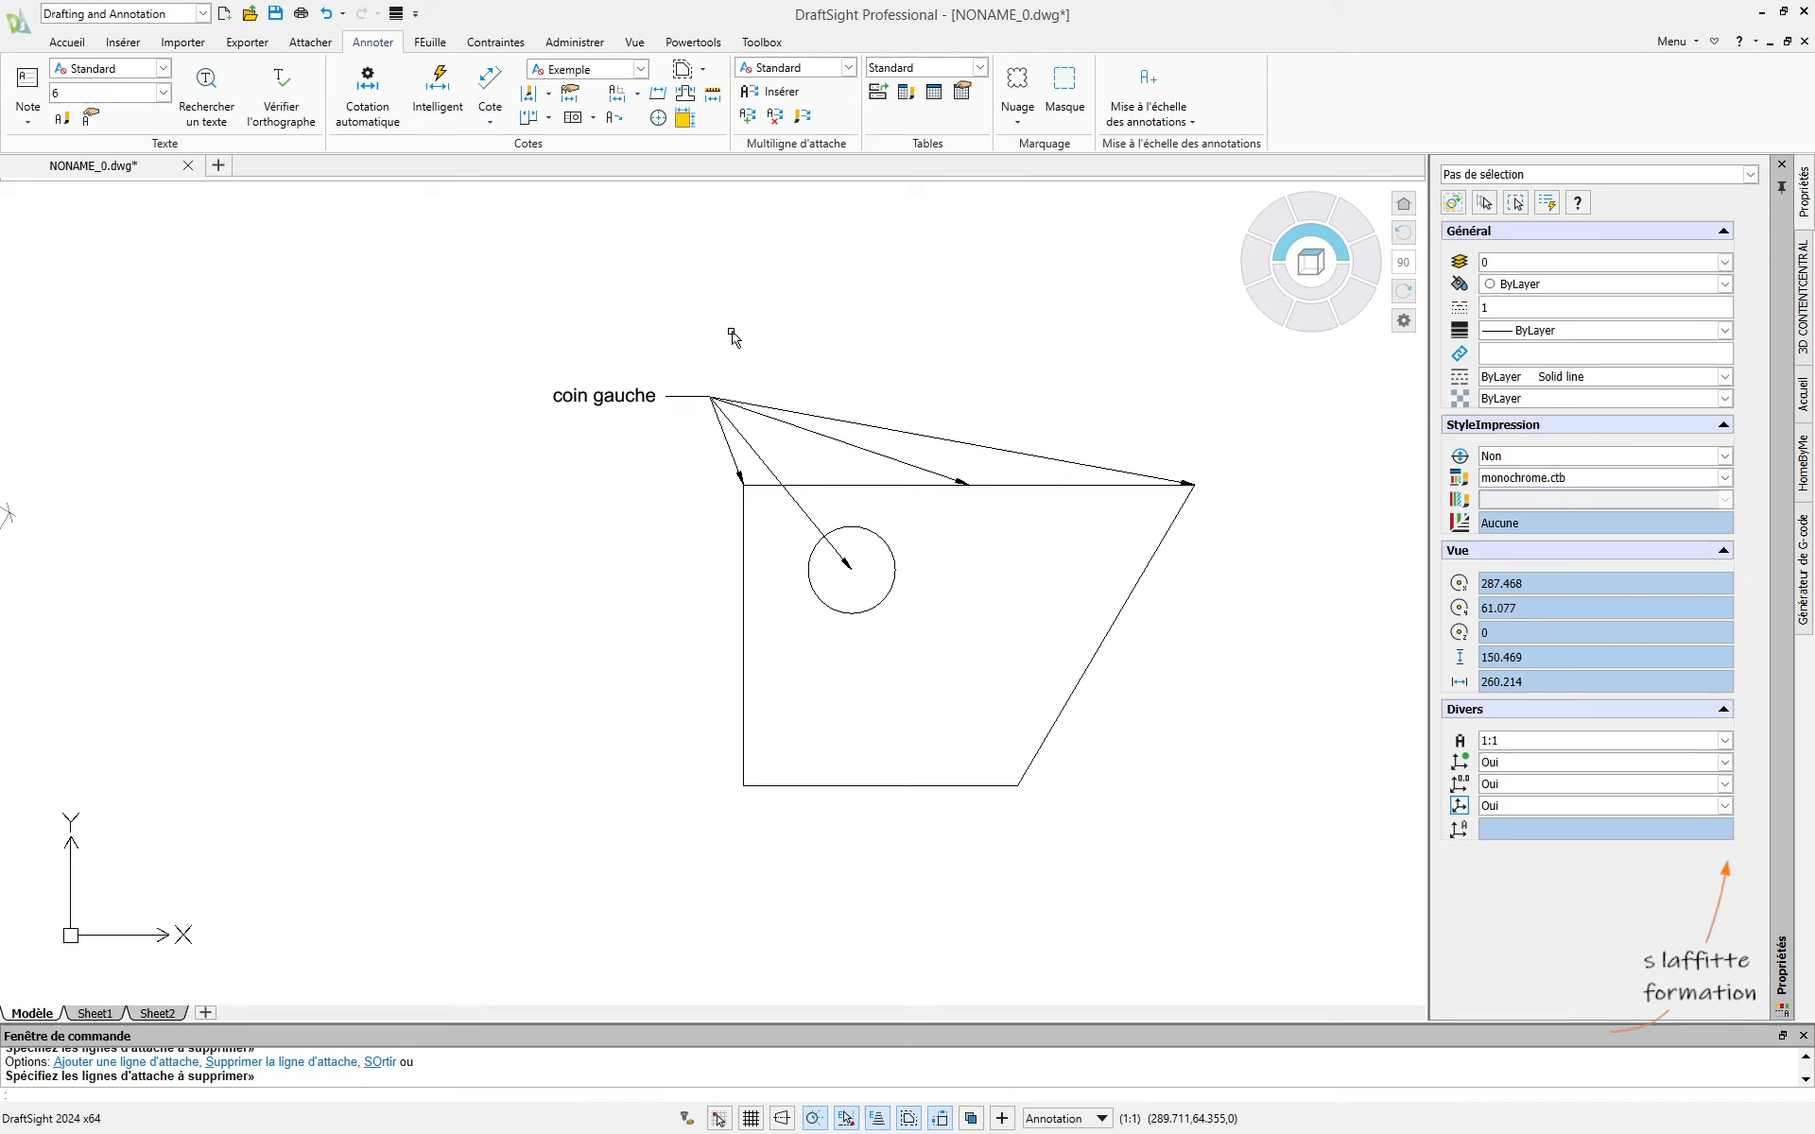
key(Escape)
Select the "coin gauche" multileader near its landing.
click(705, 398)
click(585, 356)
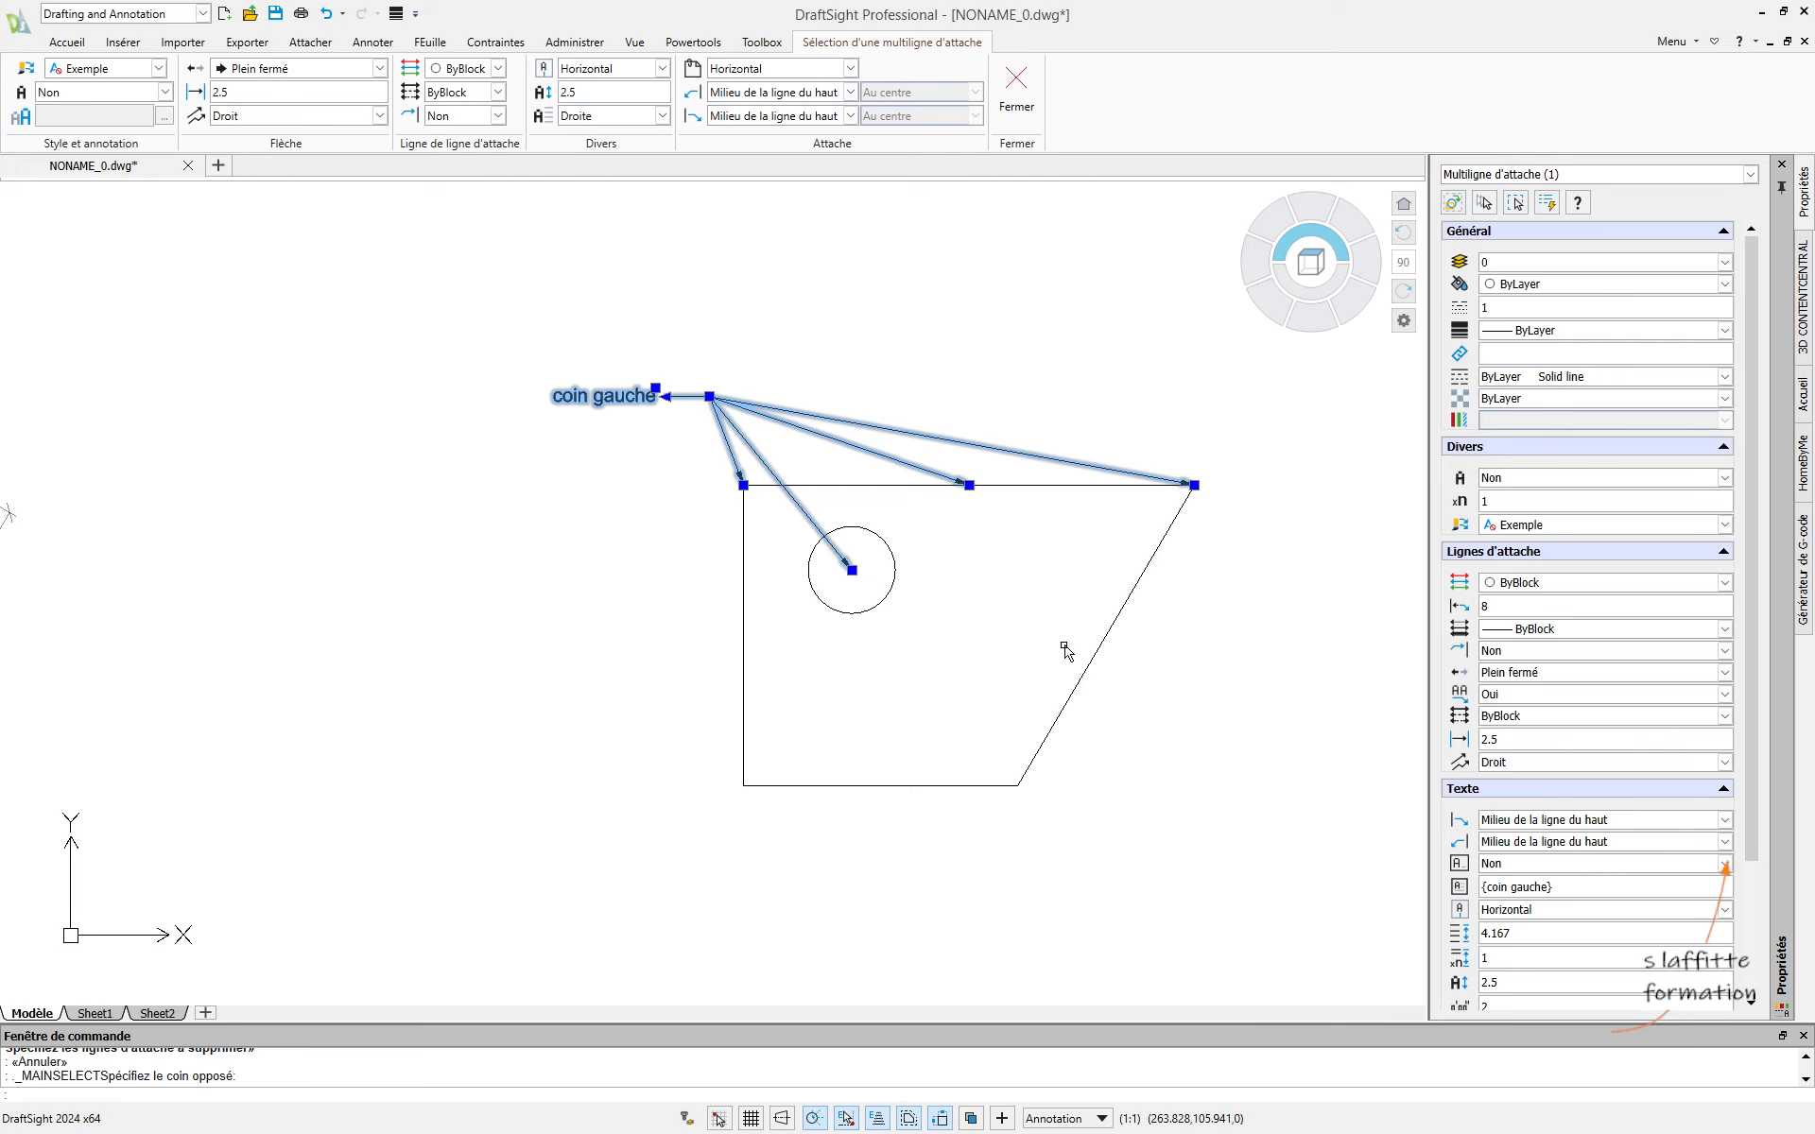
middle_drag(972, 636, 924, 620)
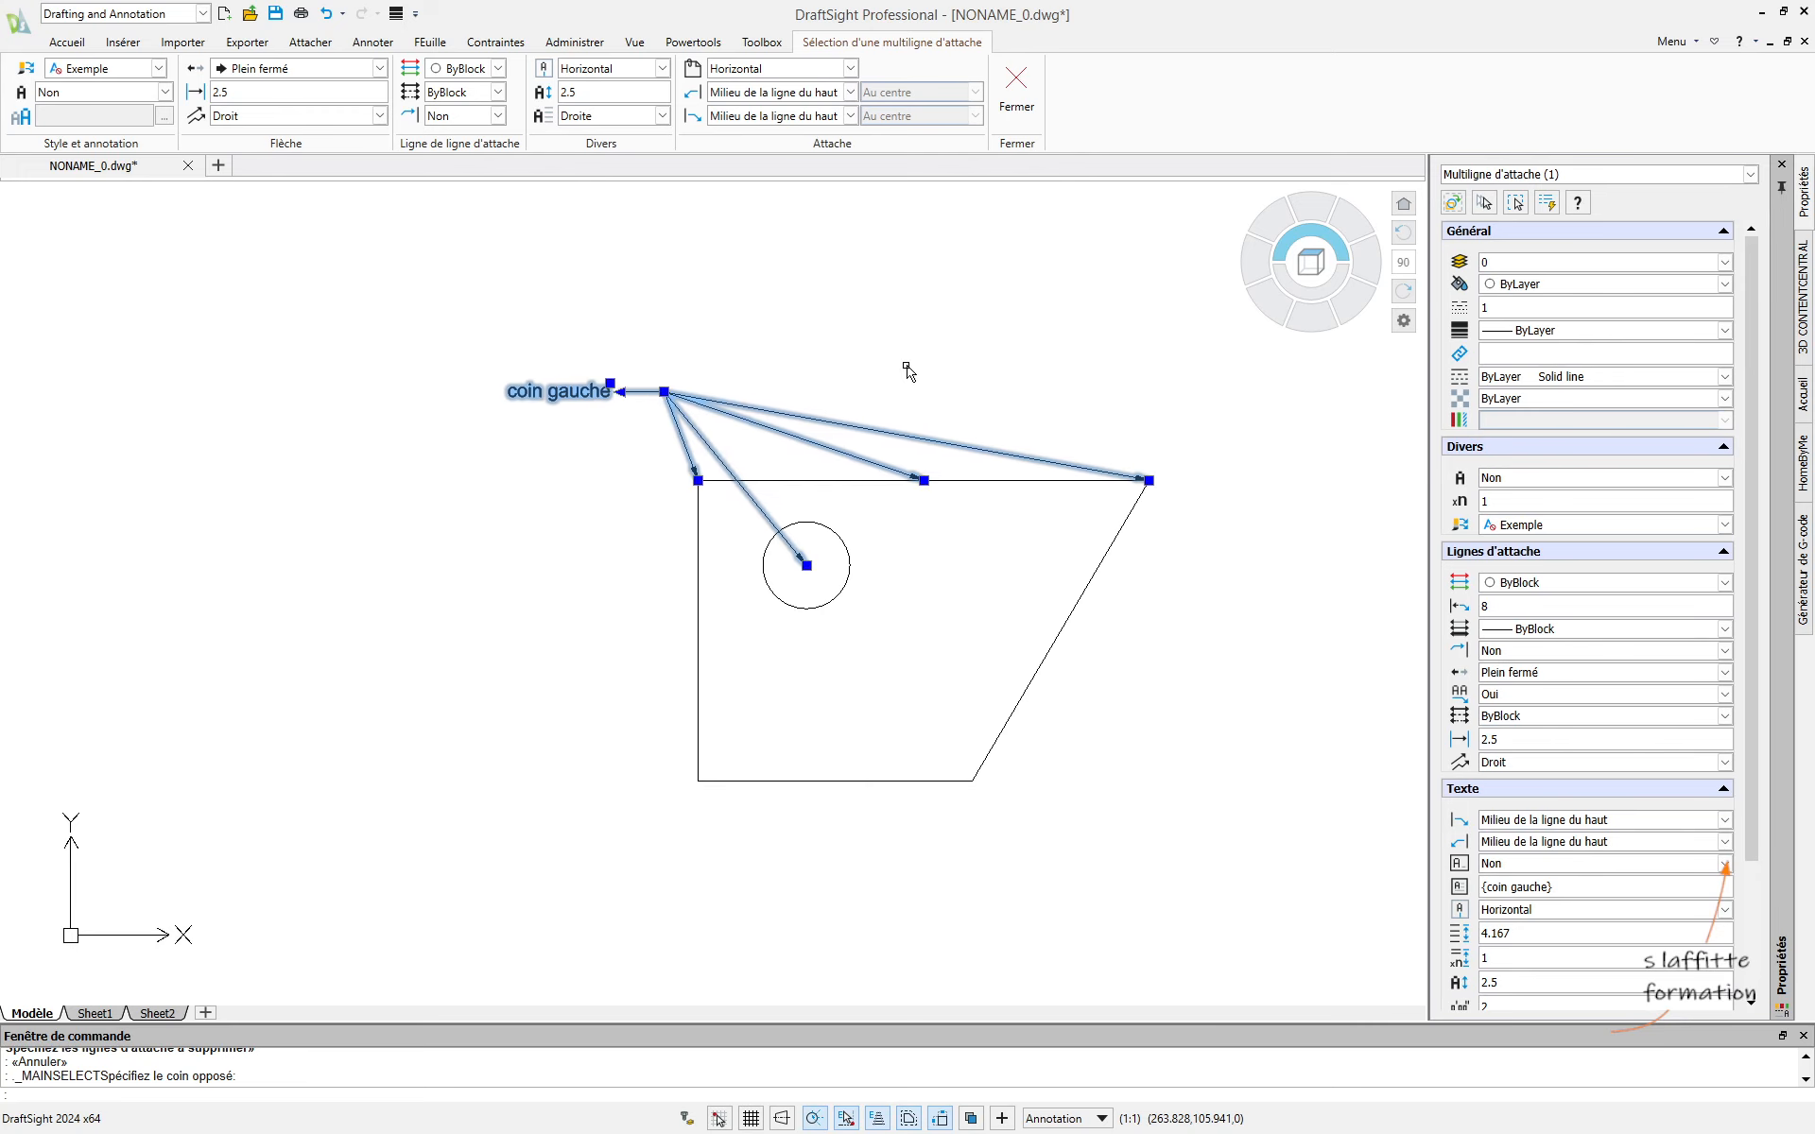